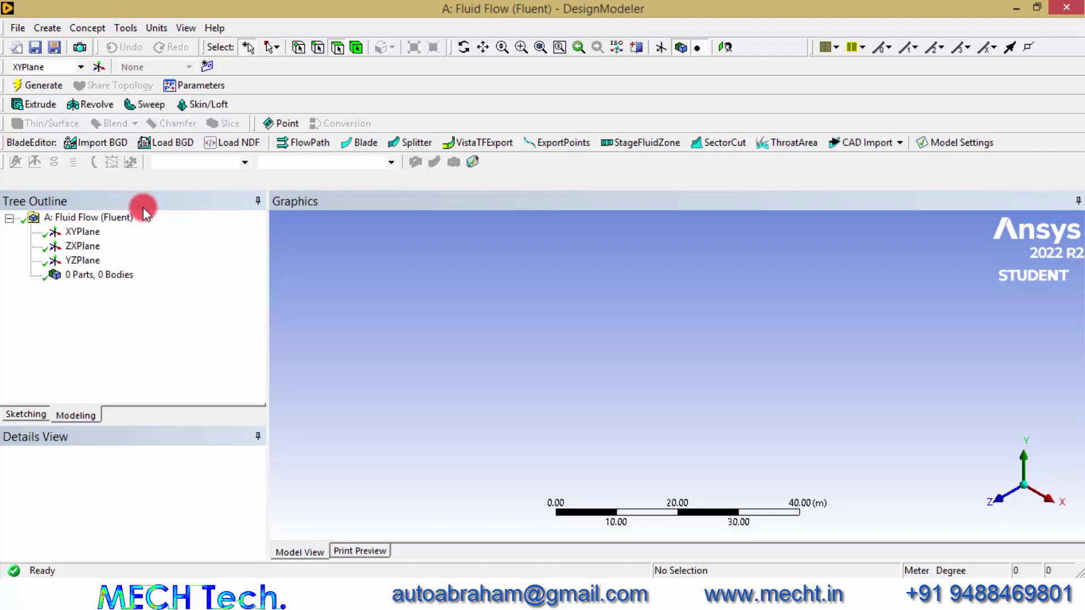
# Switch to sketching mode and set the length unit to centimetres.
pyautogui.click(84, 232)
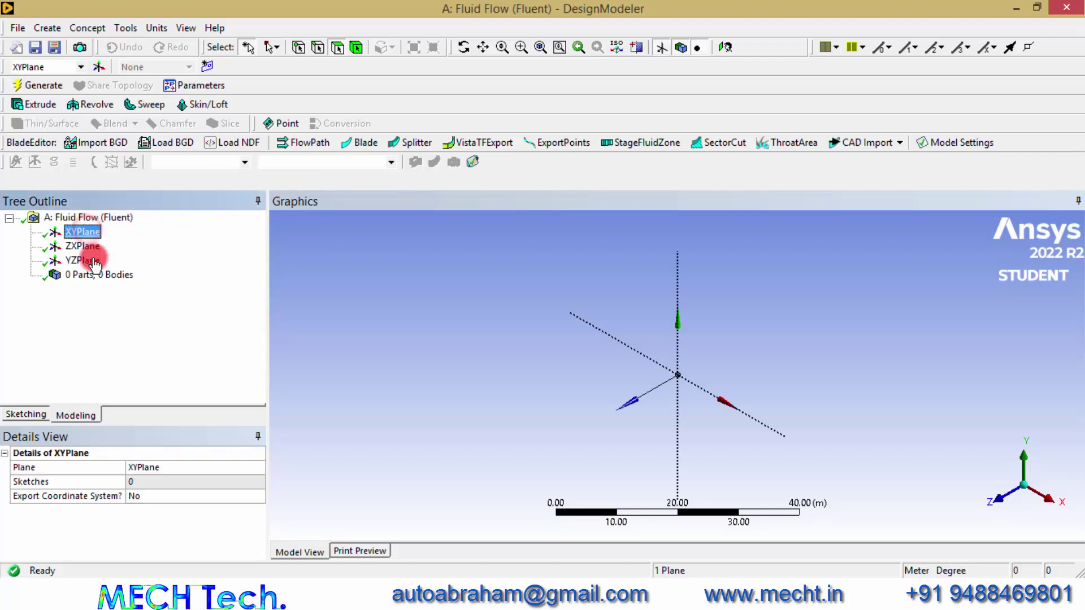
pyautogui.click(26, 416)
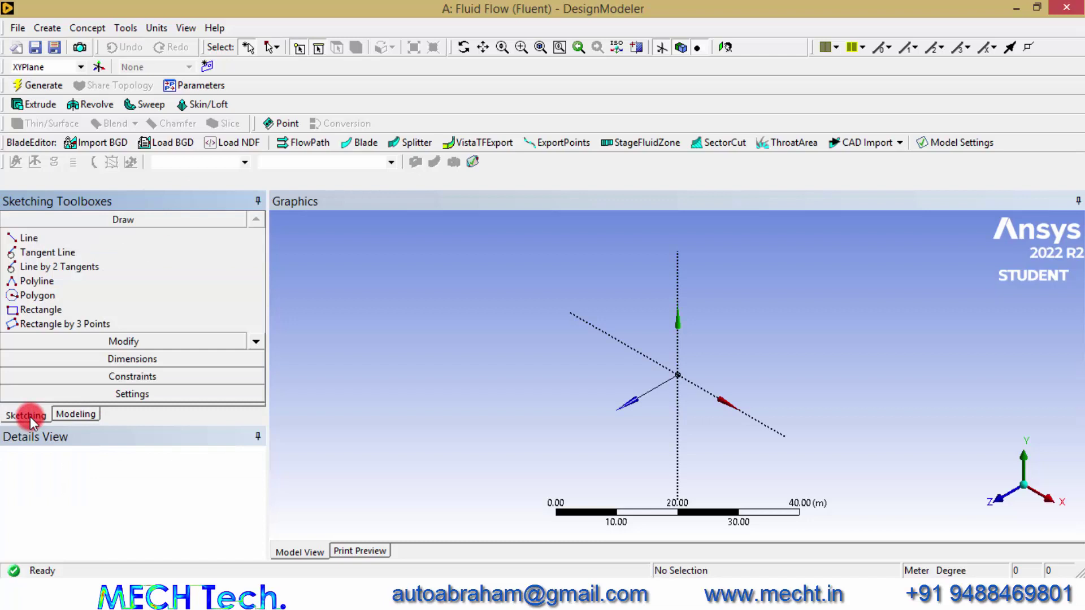
pyautogui.click(157, 27)
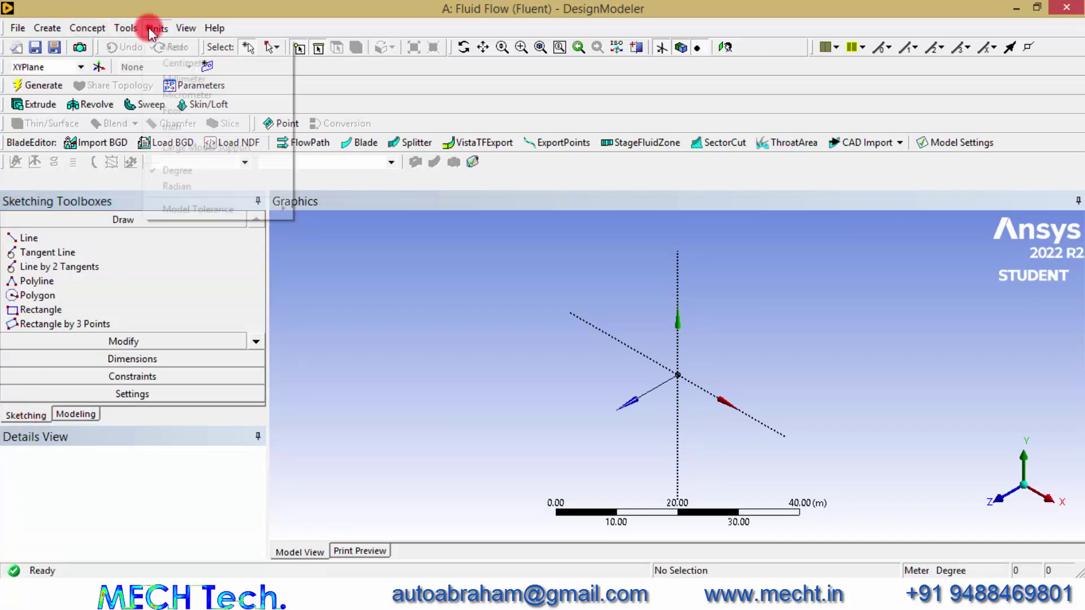
pyautogui.click(176, 62)
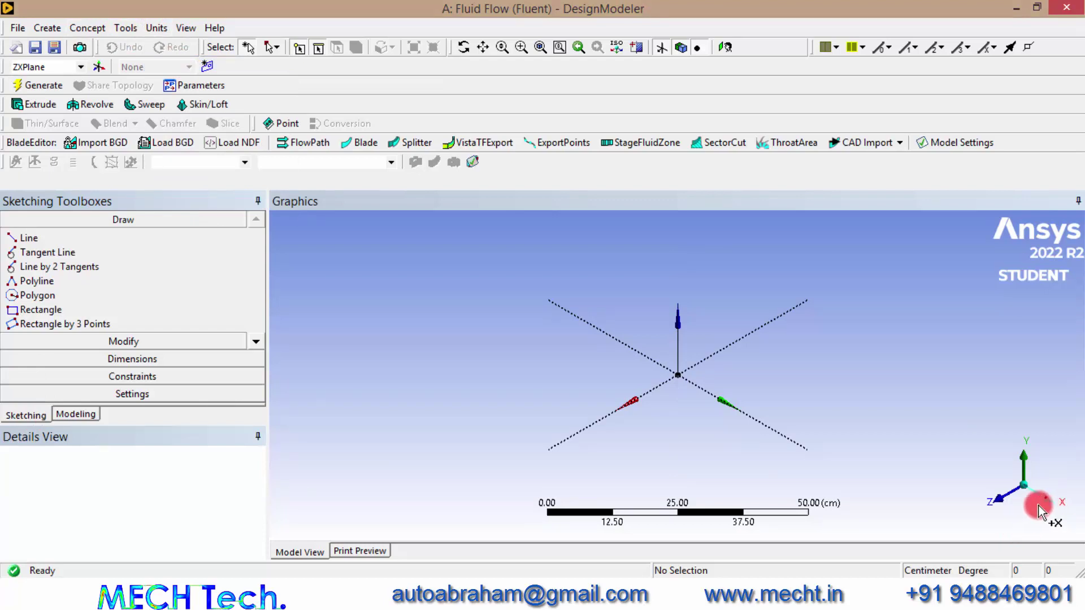
# Sketch two circles on the ZX plane, centred on the Z axis either side of the origin and passing through it, the -Z one about 26 cm across.
pyautogui.click(1024, 450)
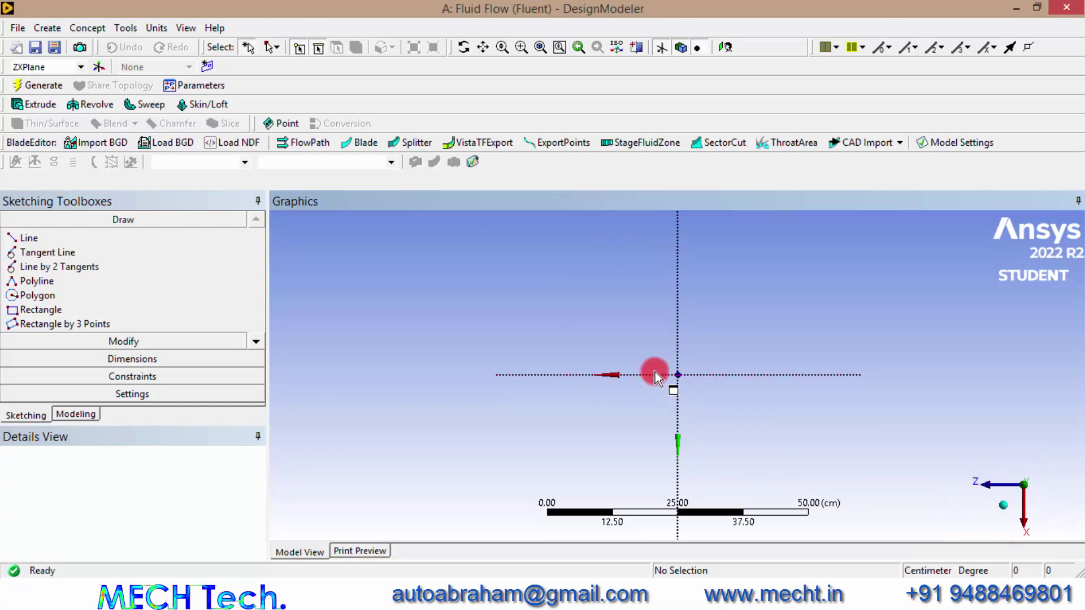
pyautogui.click(255, 339)
pyautogui.click(255, 337)
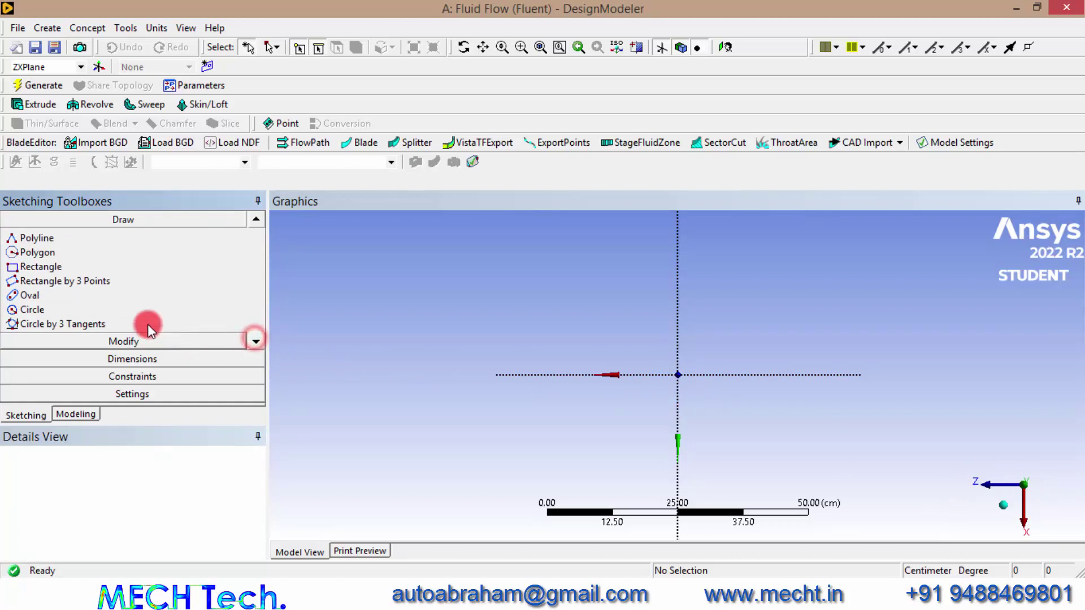
pyautogui.click(125, 312)
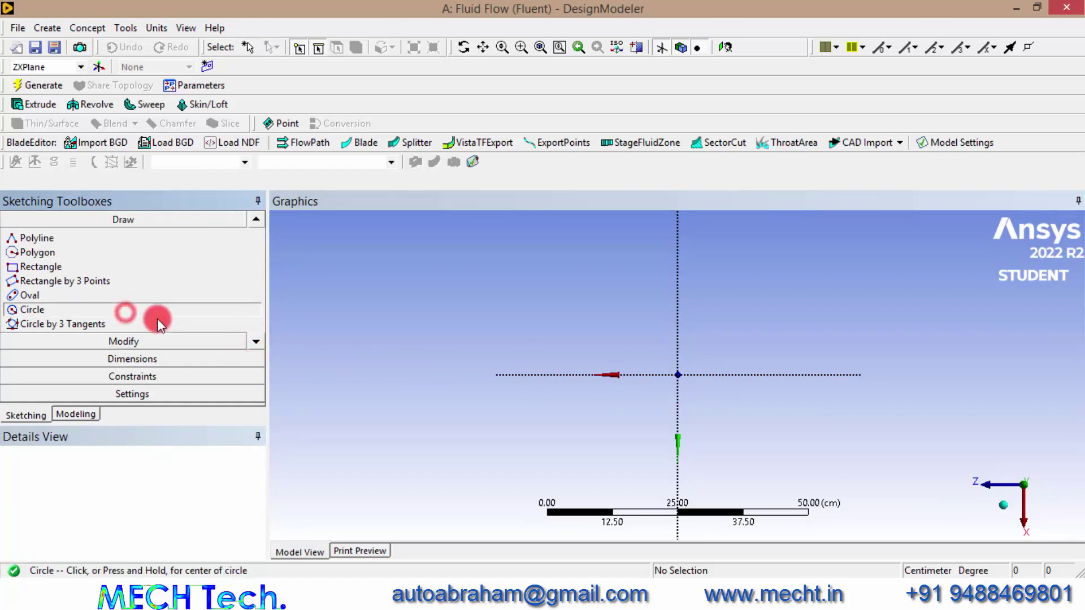
pyautogui.click(747, 375)
pyautogui.click(678, 375)
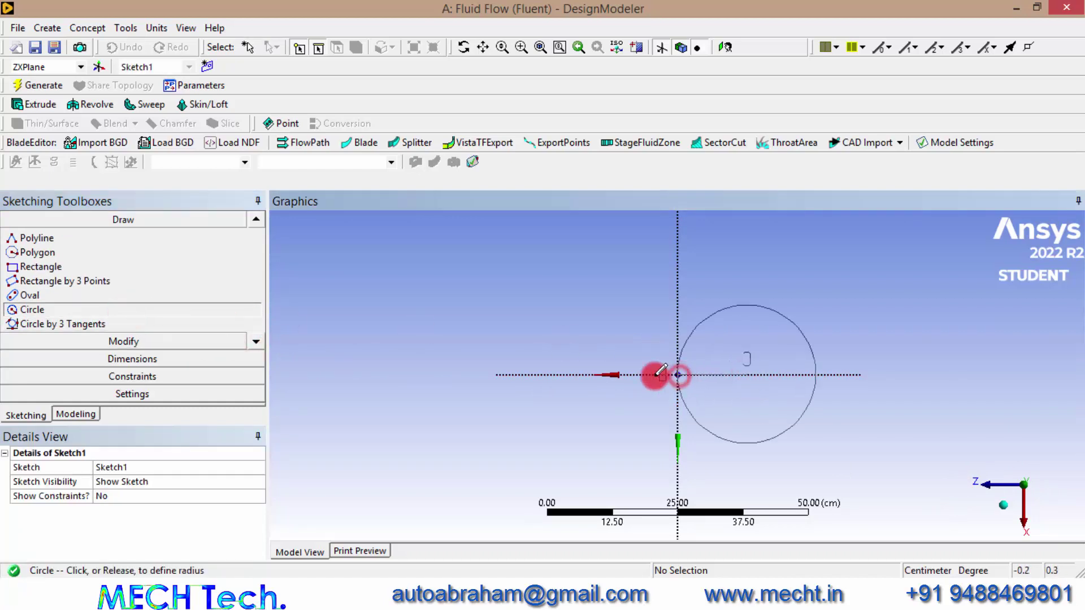
pyautogui.click(685, 378)
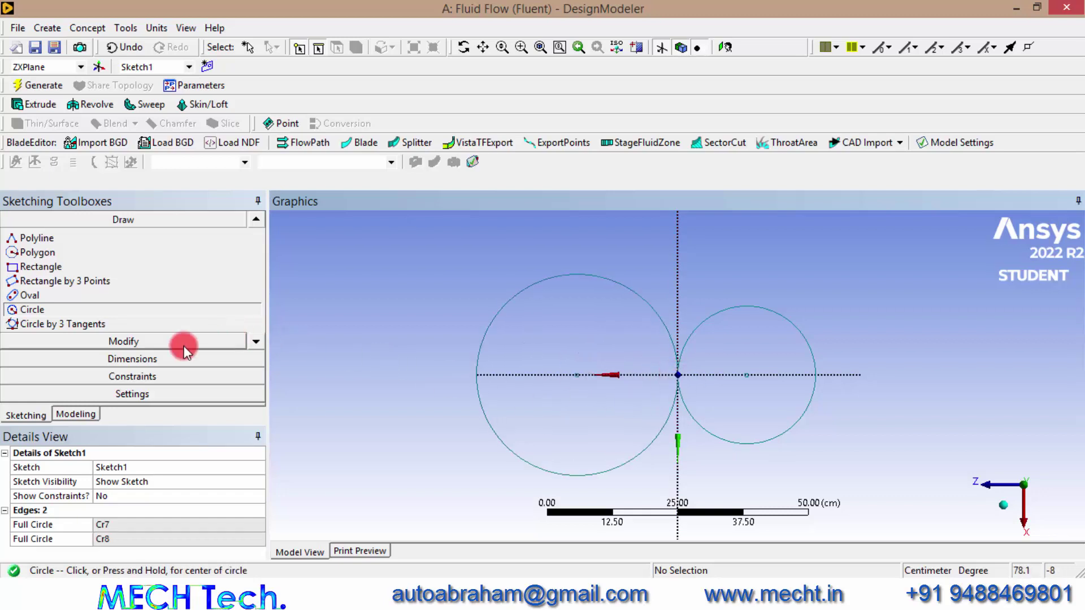
# Apply an Equal Radius constraint between the larger +Z circle and the smaller -Z circle.
pyautogui.click(165, 378)
pyautogui.click(256, 394)
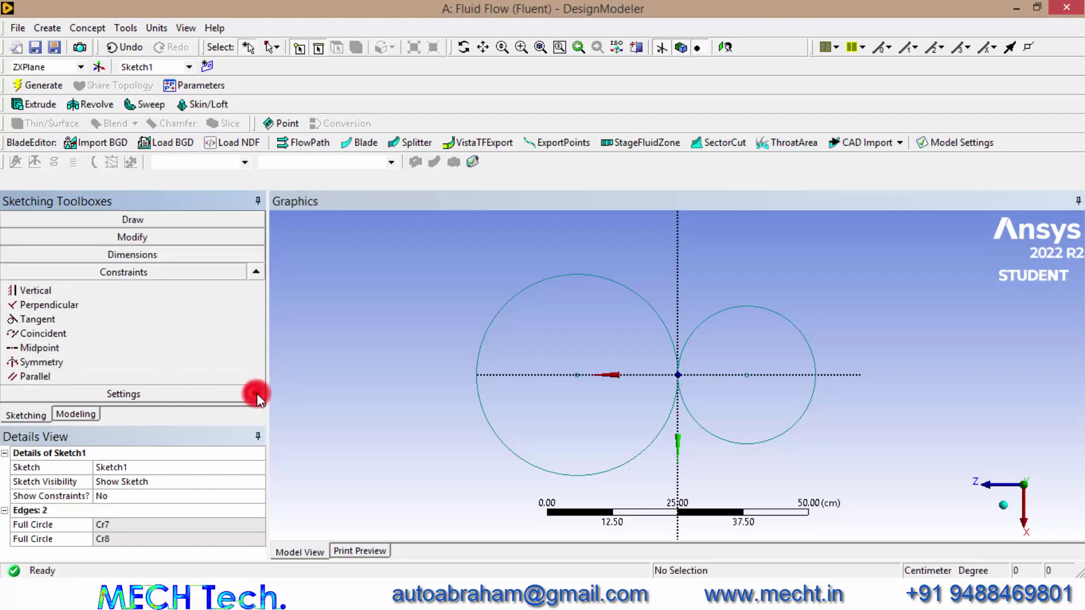
pyautogui.click(135, 363)
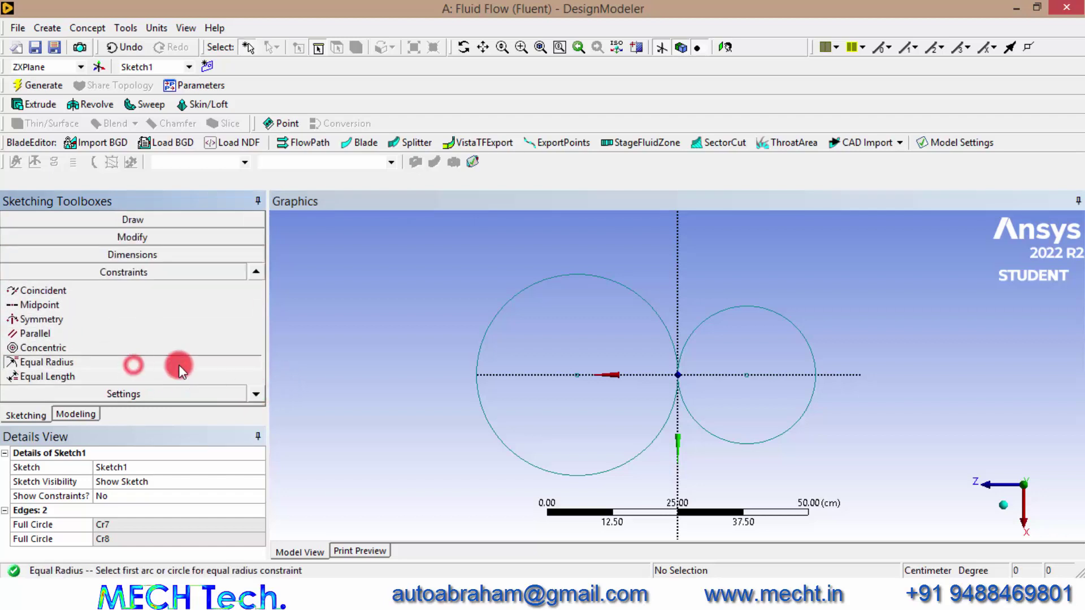
pyautogui.click(490, 333)
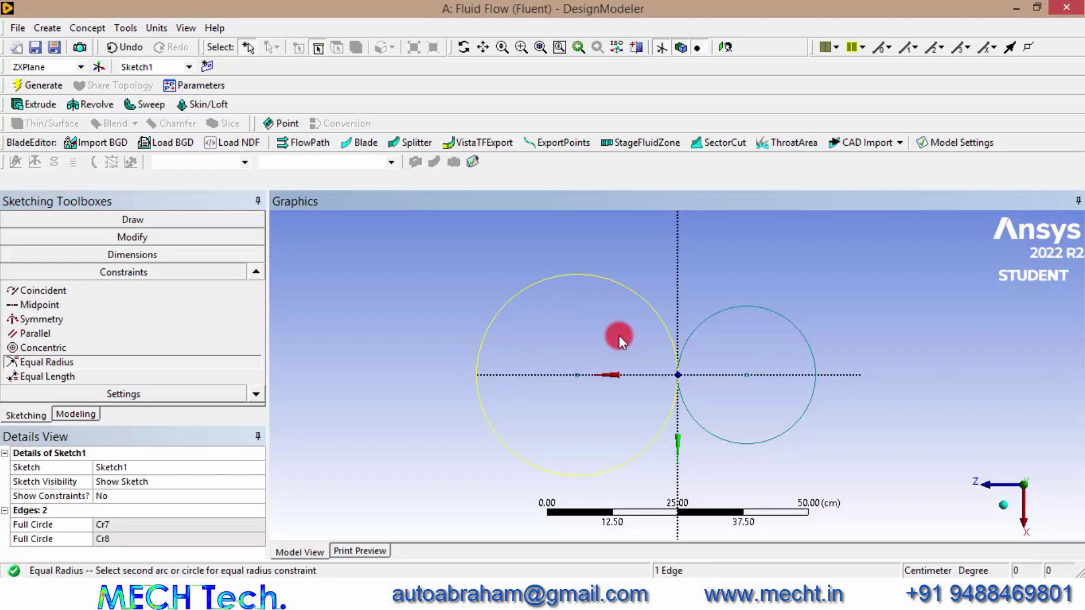
pyautogui.click(700, 327)
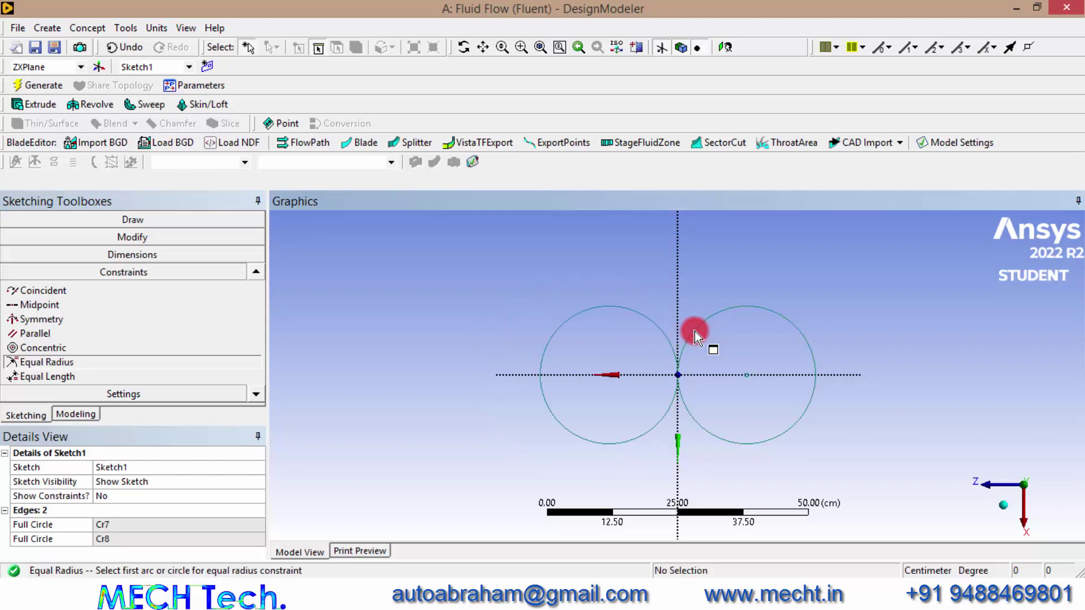
# Dimension the diameter of the +Z circle and set it to 30 cm.
pyautogui.click(156, 254)
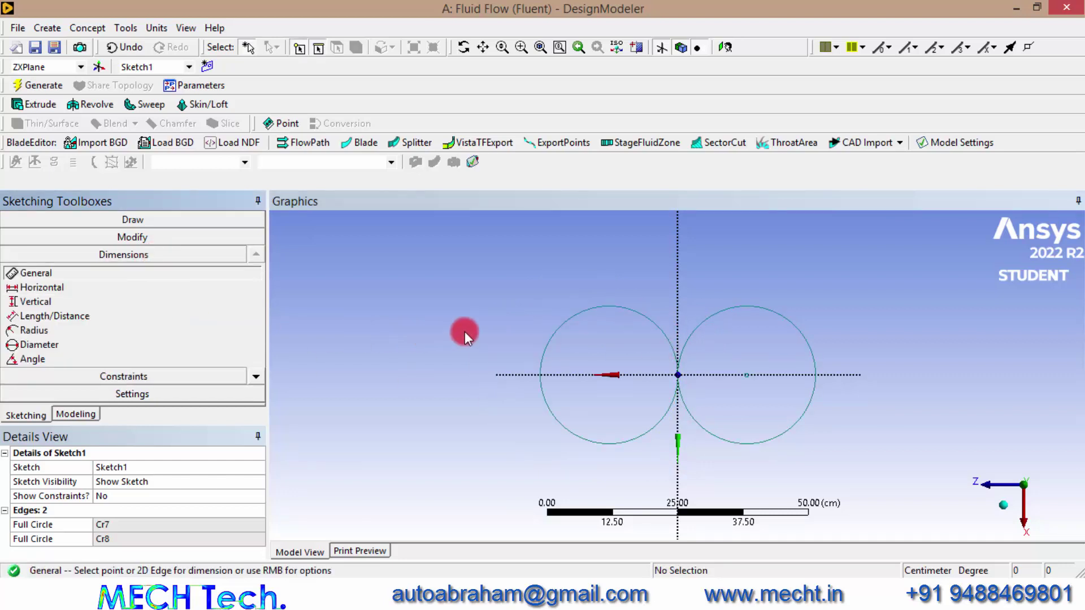
pyautogui.click(558, 330)
pyautogui.click(514, 299)
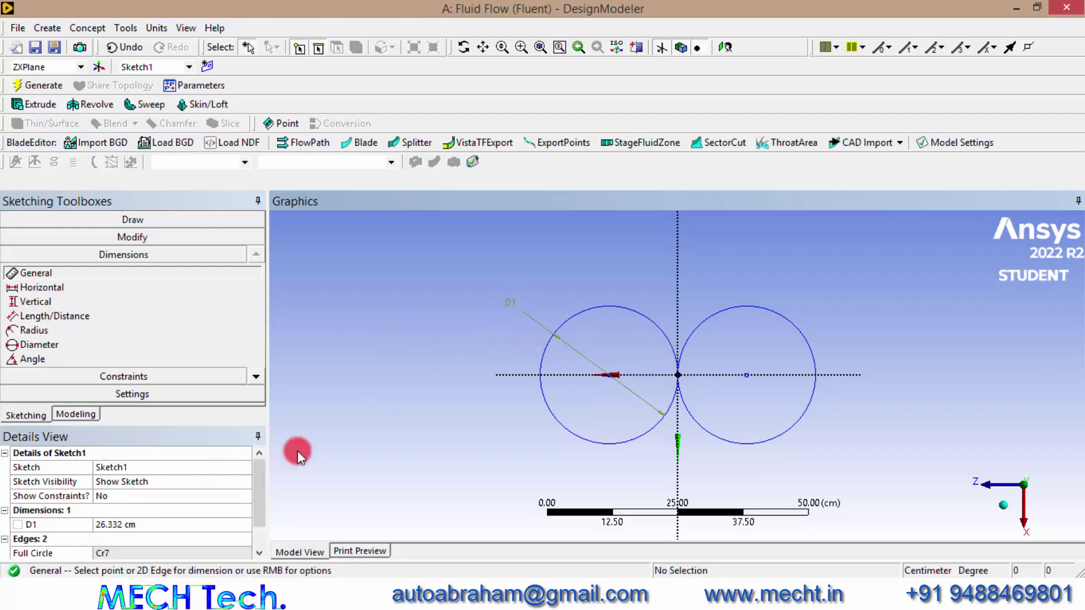
pyautogui.click(142, 524)
pyautogui.write('30')
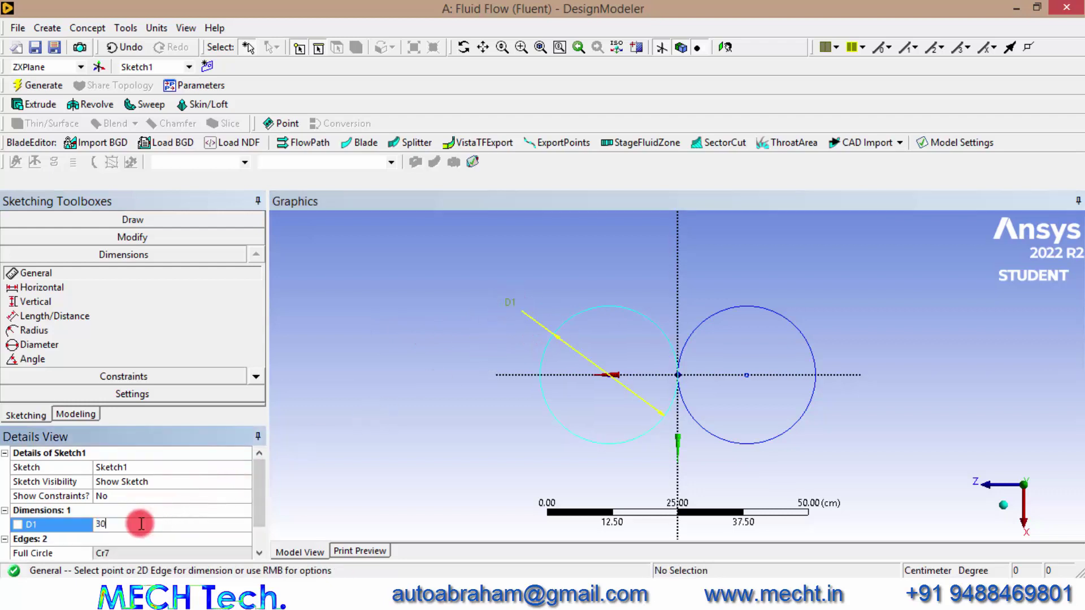
pyautogui.press('Return')
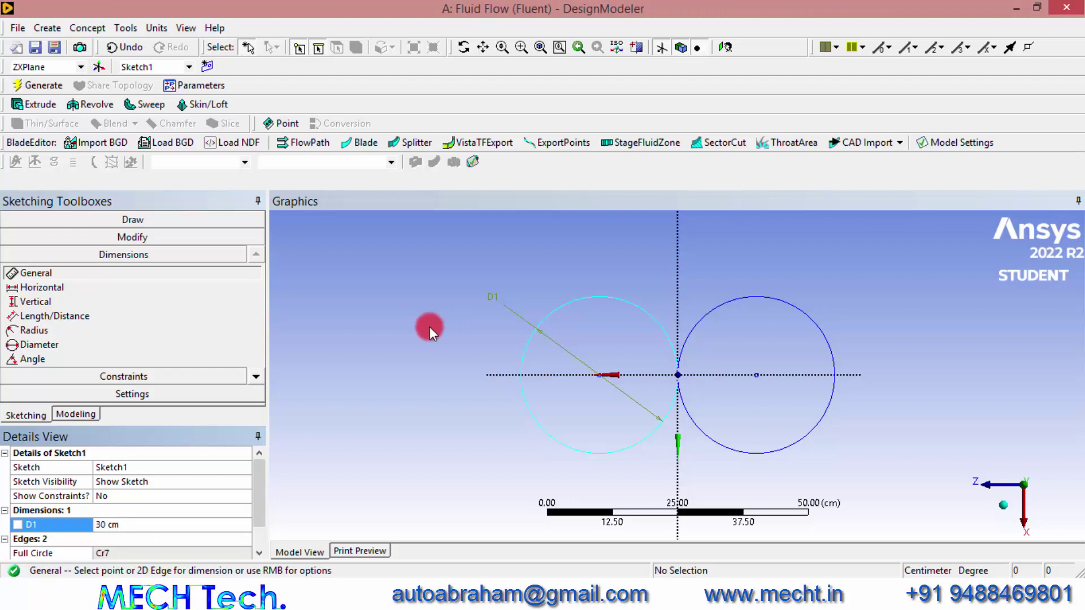
# Trim away the lower half of the +Z circle and the upper half of the -Z circle, leaving an S-shaped curve.
pyautogui.click(124, 238)
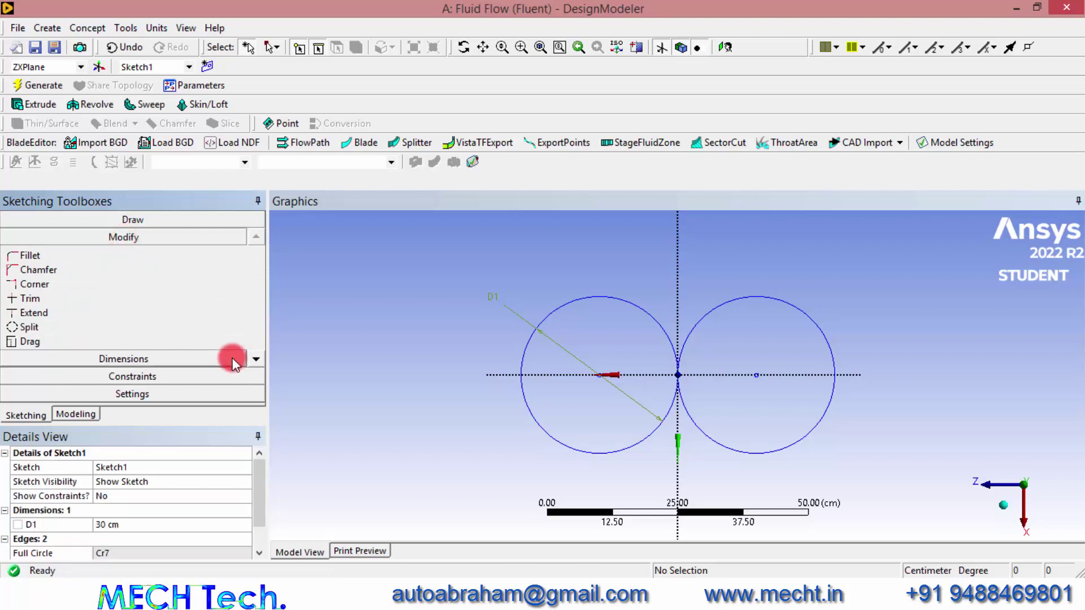
pyautogui.click(256, 358)
pyautogui.click(83, 254)
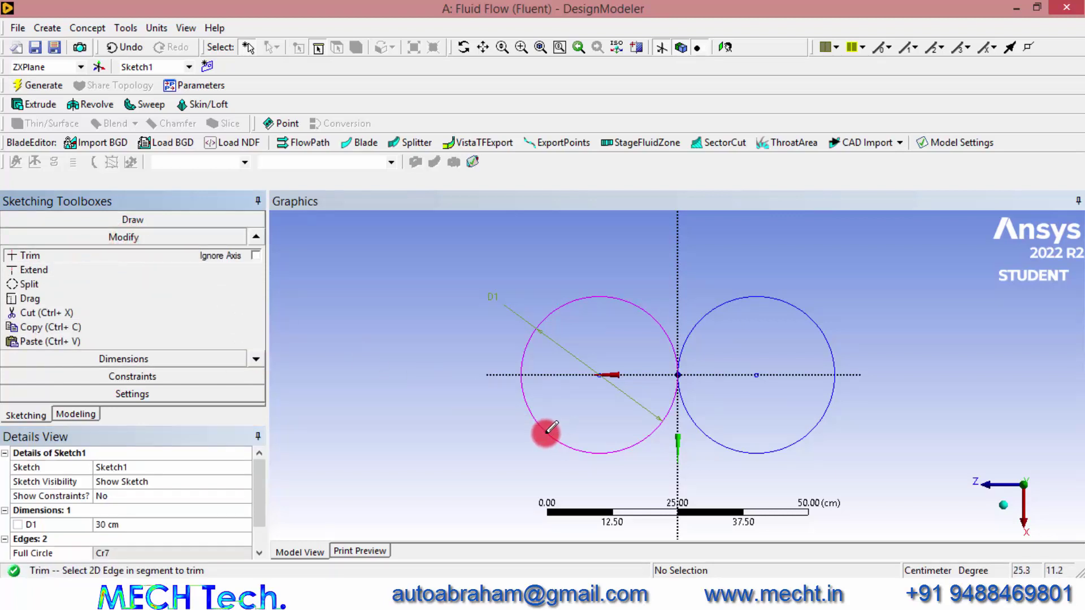
pyautogui.click(549, 432)
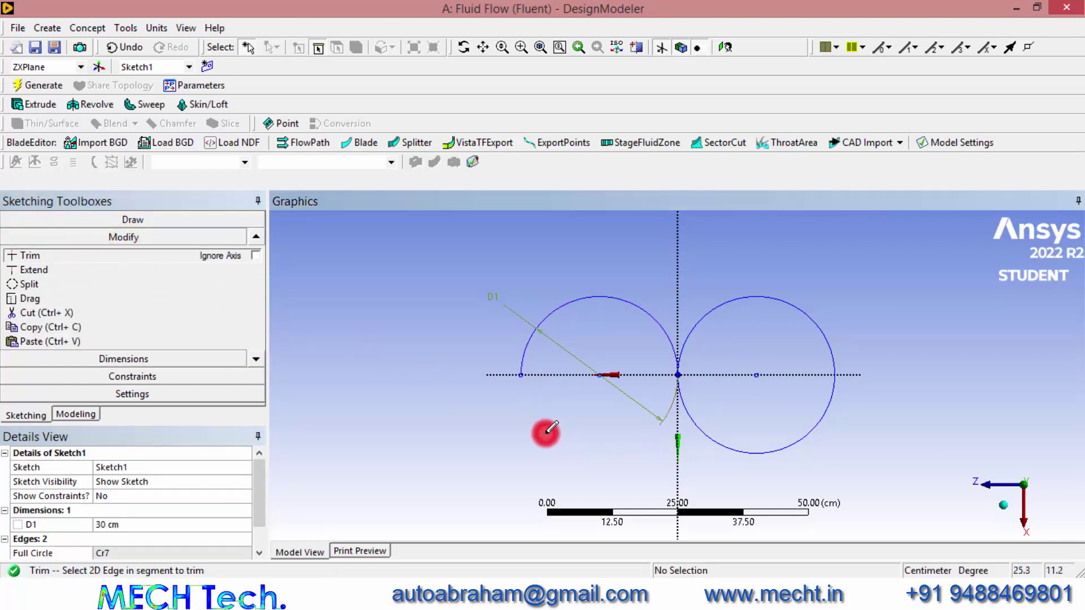
pyautogui.click(708, 311)
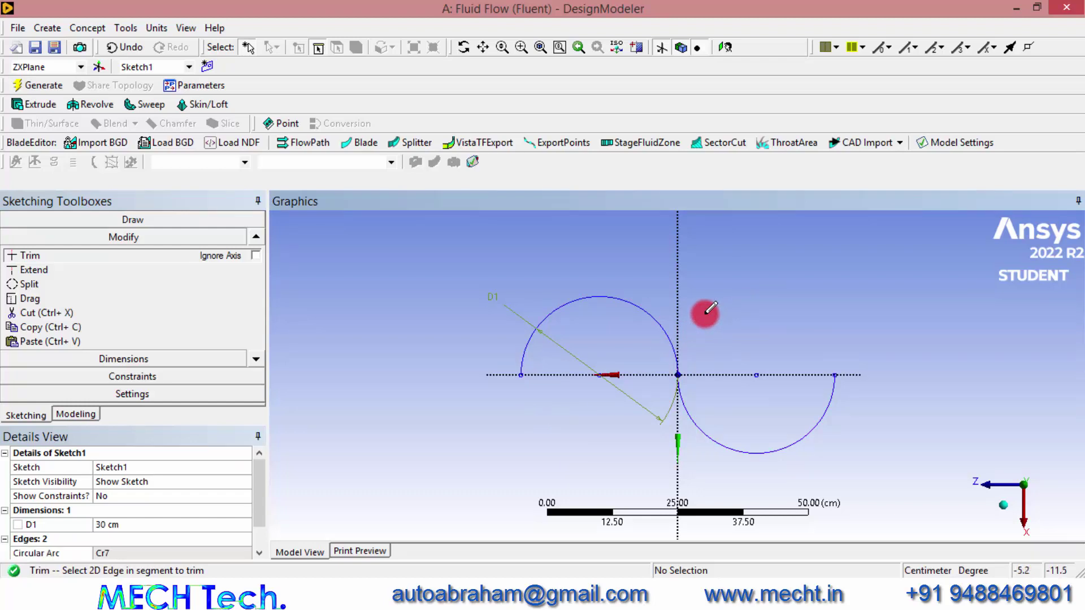
# Offset both connected semicircular arcs together by about 2.55 cm, toward the outside of the +Z arc.
pyautogui.click(256, 358)
pyautogui.click(256, 359)
pyautogui.click(256, 359)
pyautogui.click(256, 359)
pyautogui.click(256, 359)
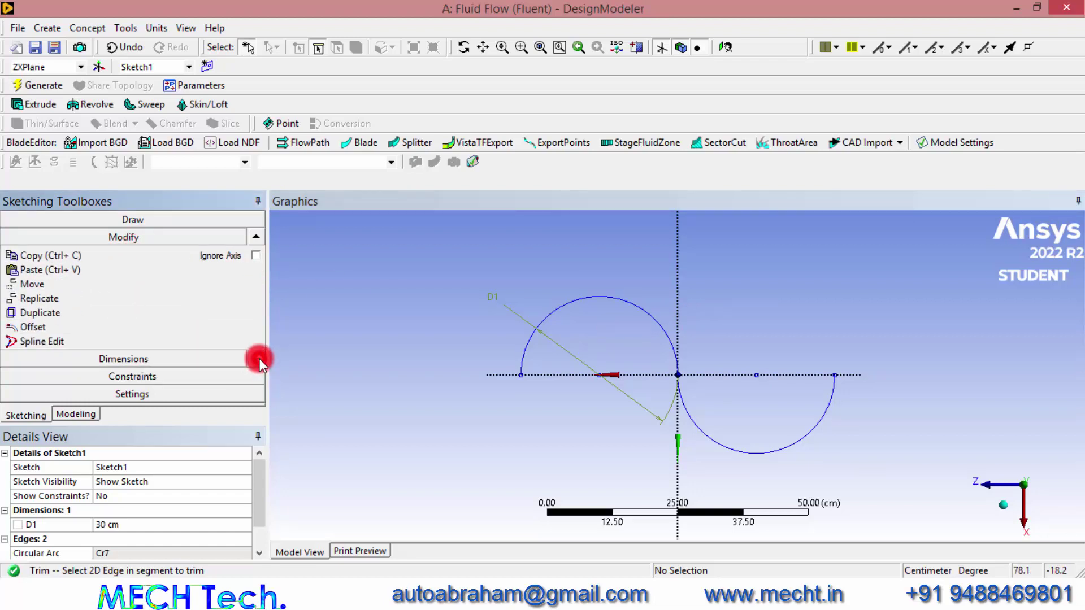
pyautogui.click(163, 327)
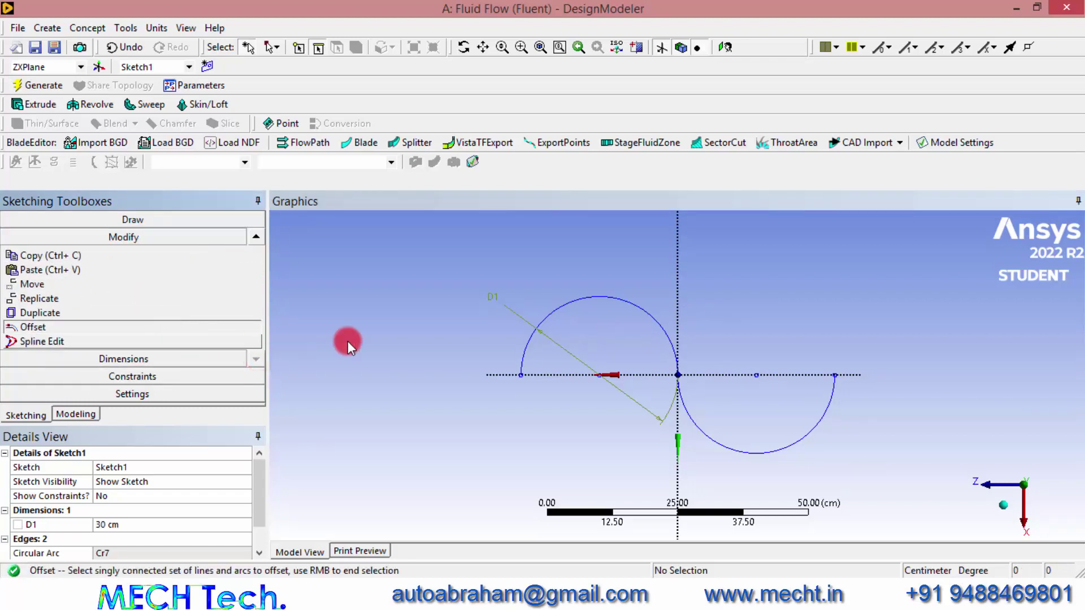
pyautogui.click(564, 309)
pyautogui.click(697, 423)
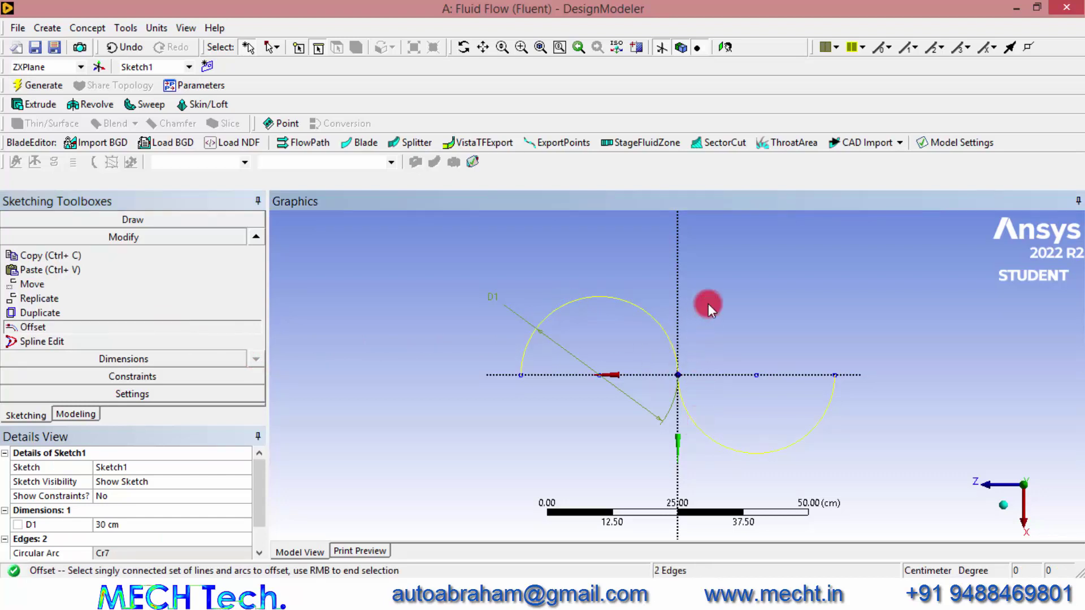
pyautogui.rightClick(707, 320)
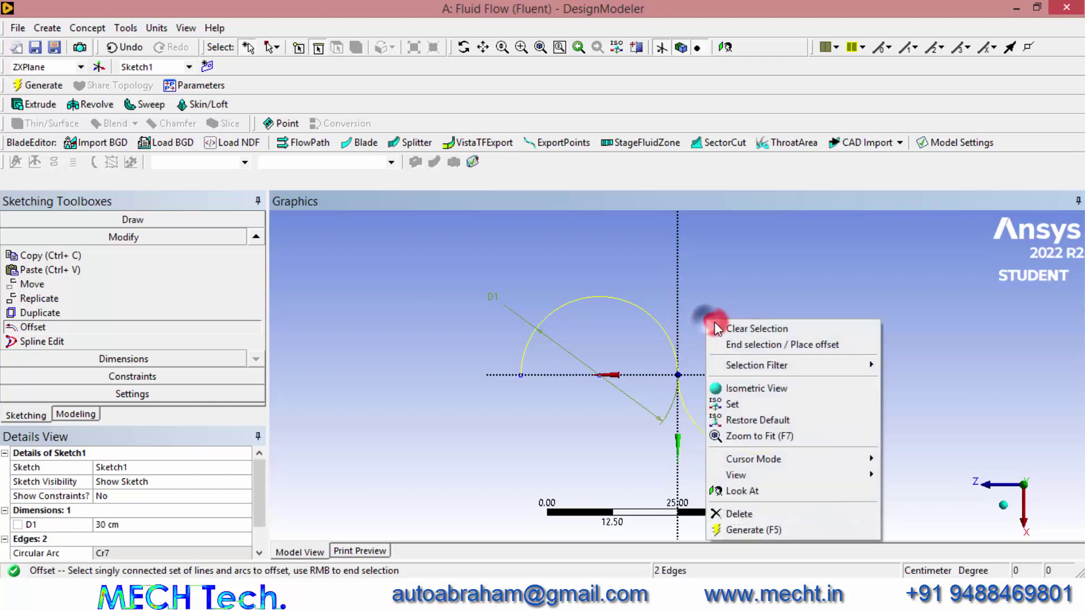
pyautogui.click(734, 343)
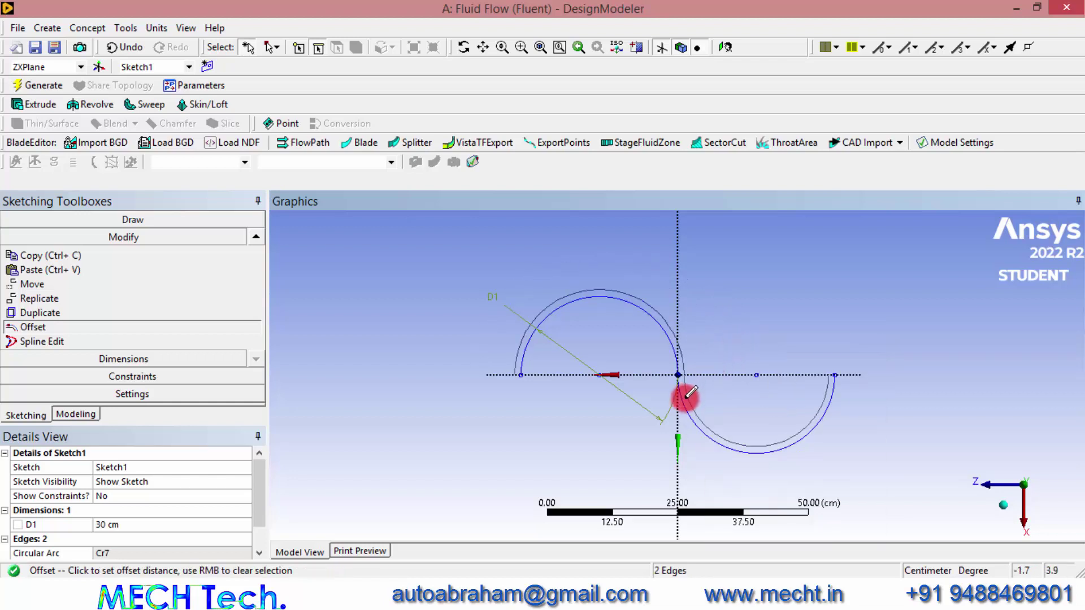
pyautogui.click(696, 387)
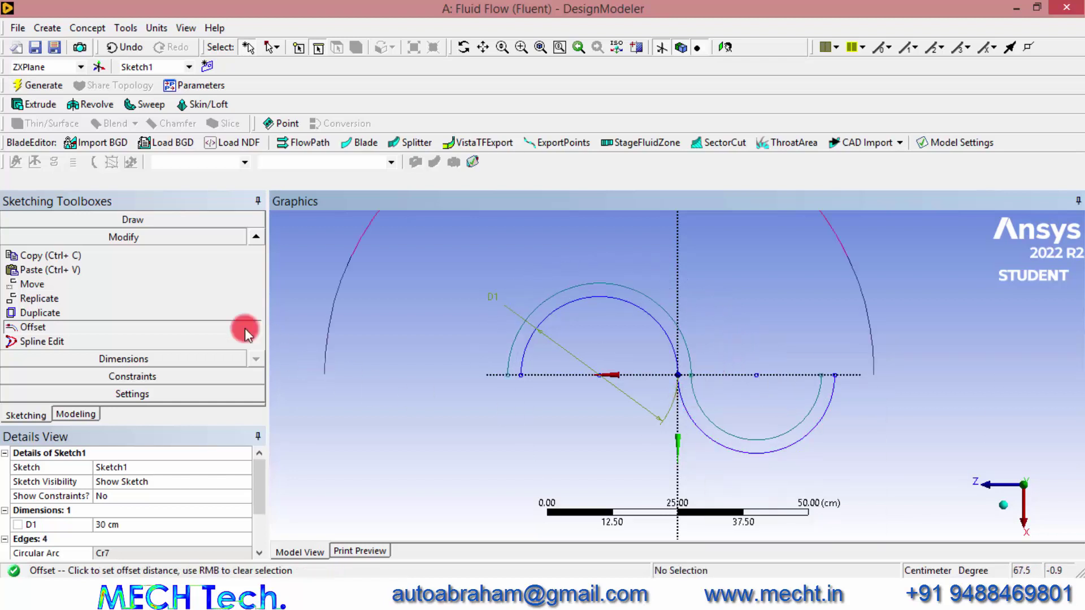
# Dimension the distance between the original and offset arc endpoints at the +Z end and set it to 0.5 cm.
pyautogui.click(99, 357)
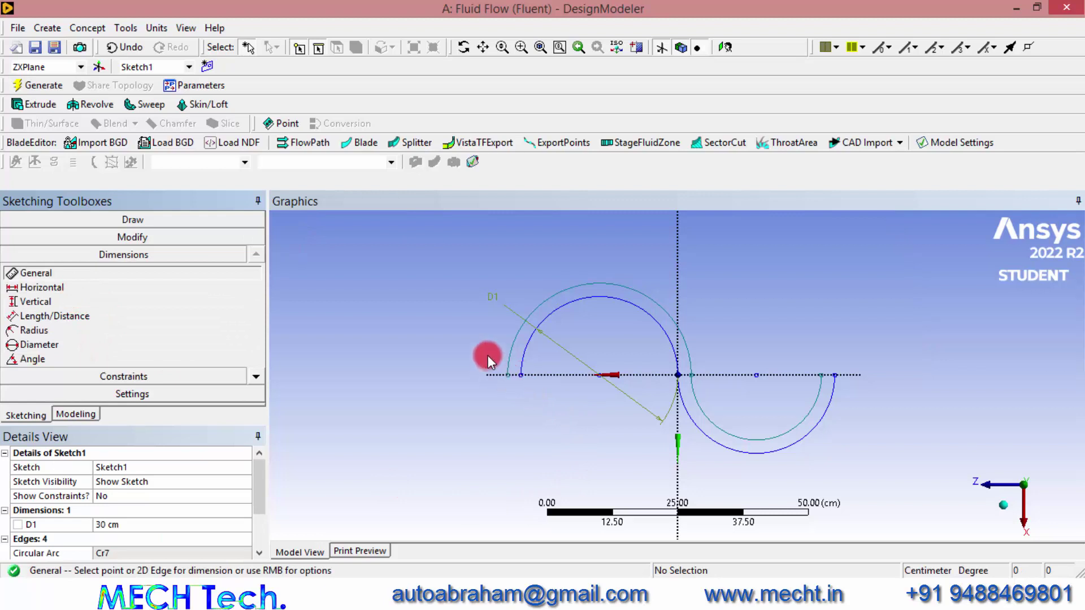
pyautogui.moveTo(487, 355); pyautogui.dragTo(544, 387, button='right')
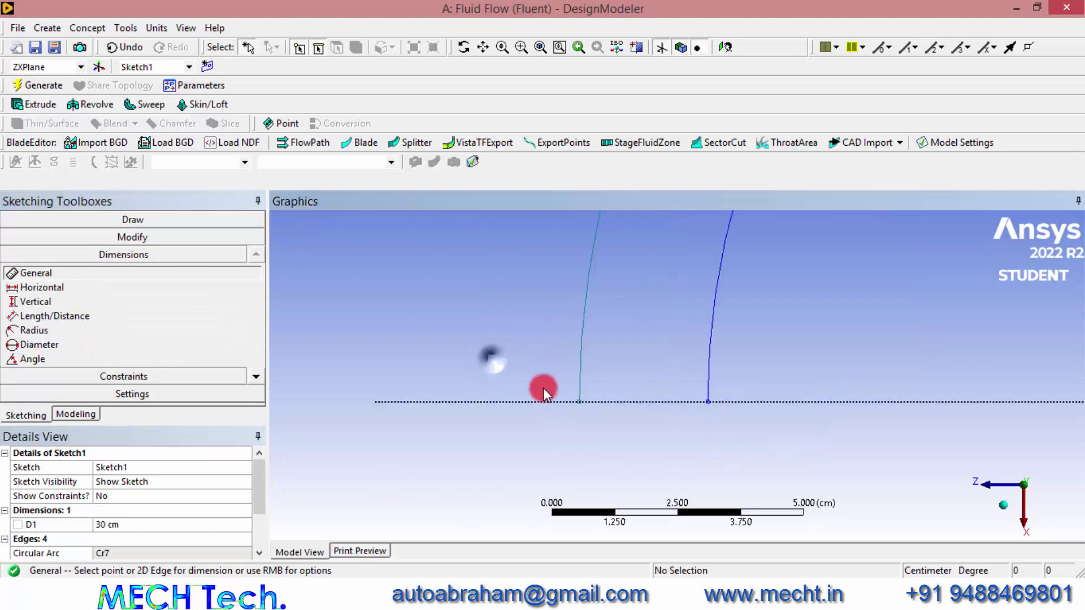
pyautogui.click(580, 403)
pyautogui.click(708, 401)
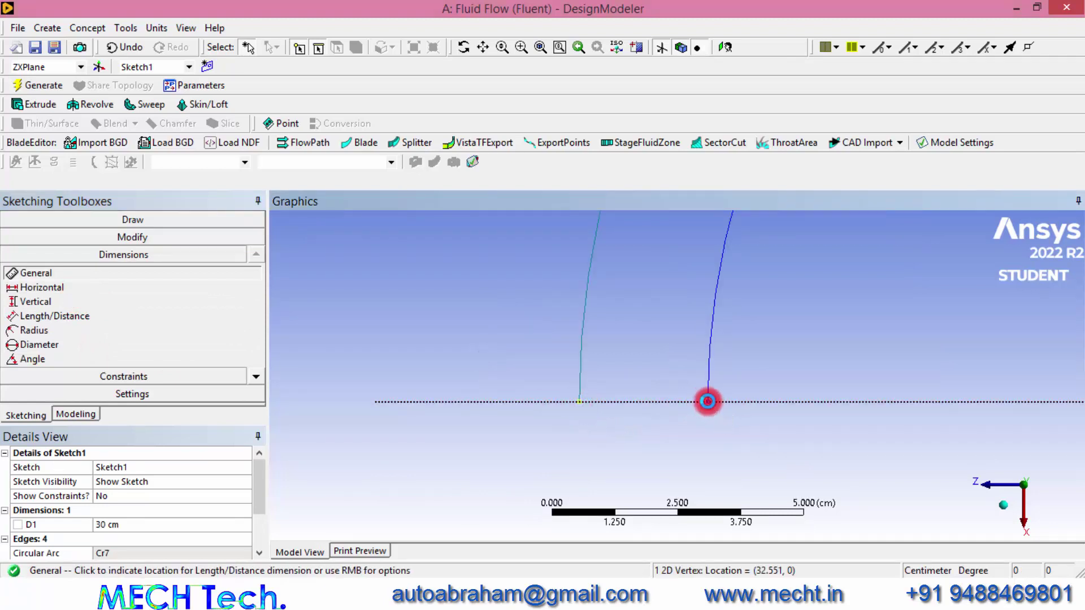
pyautogui.click(650, 444)
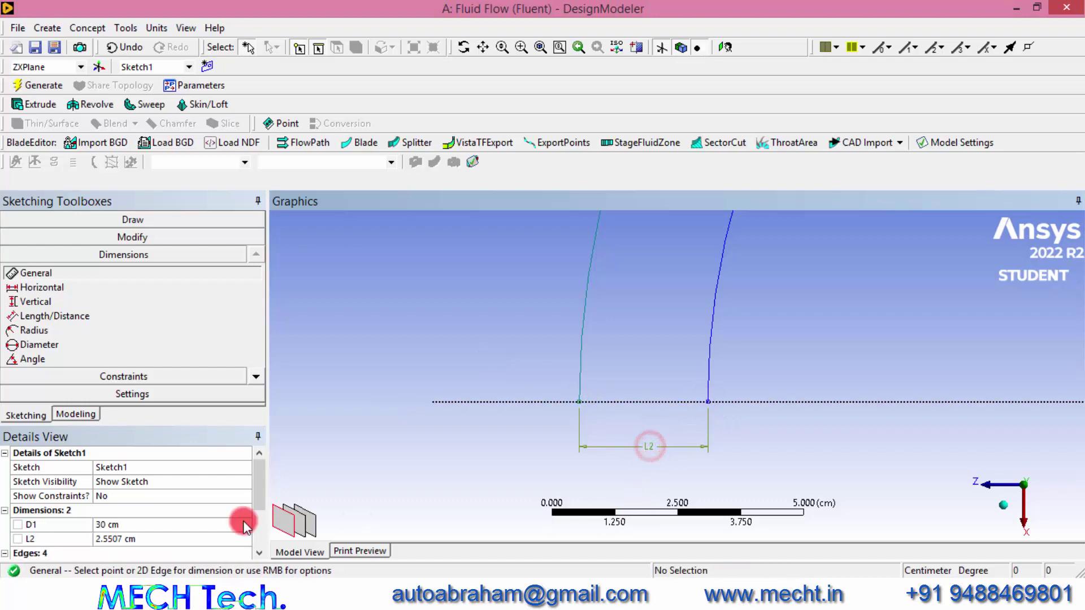
pyautogui.click(116, 539)
pyautogui.write('0.5')
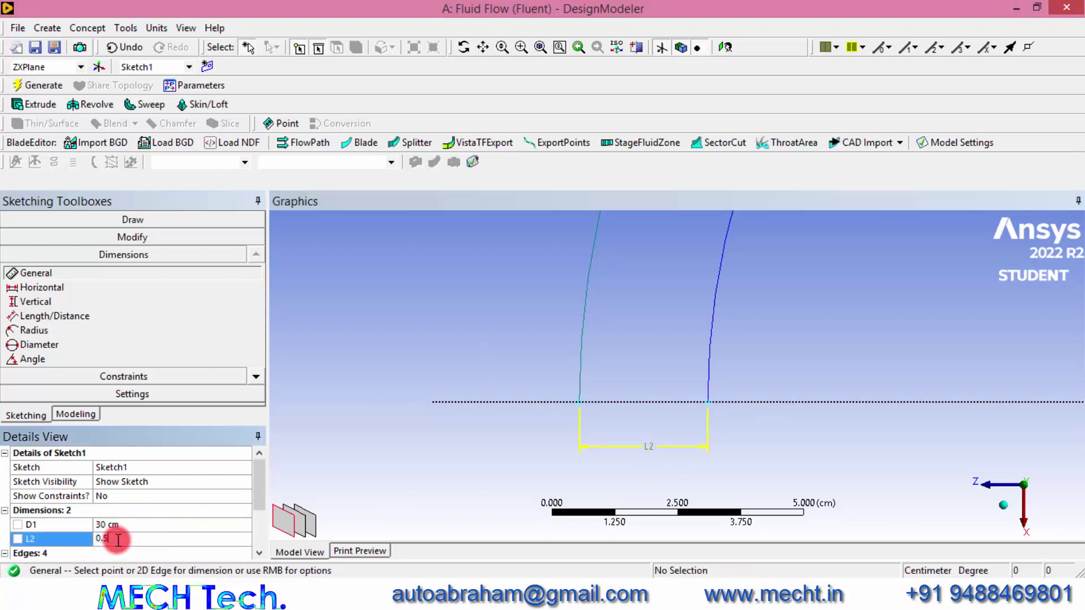
pyautogui.press('Return')
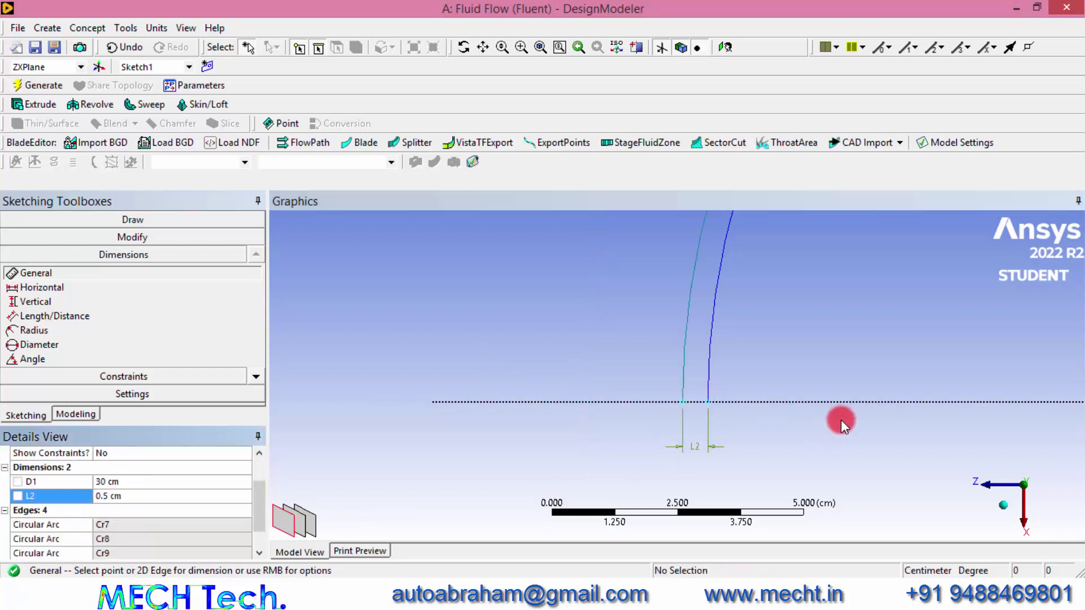
# Close both open ends of the S-shaped profile with short lines joining the original and offset arc endpoints.
pyautogui.click(123, 220)
pyautogui.click(54, 241)
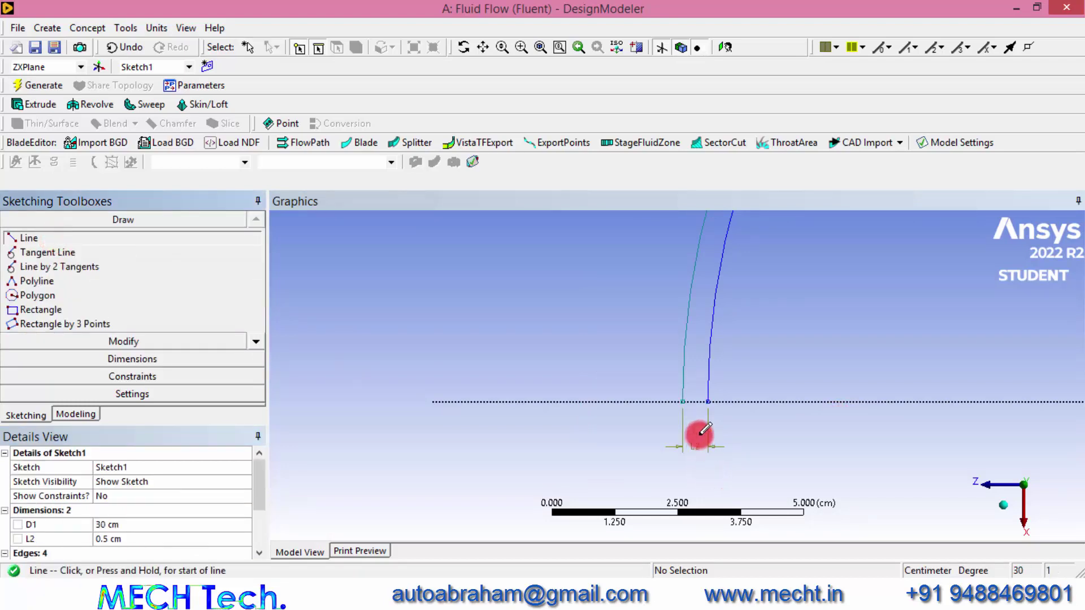
pyautogui.click(683, 402)
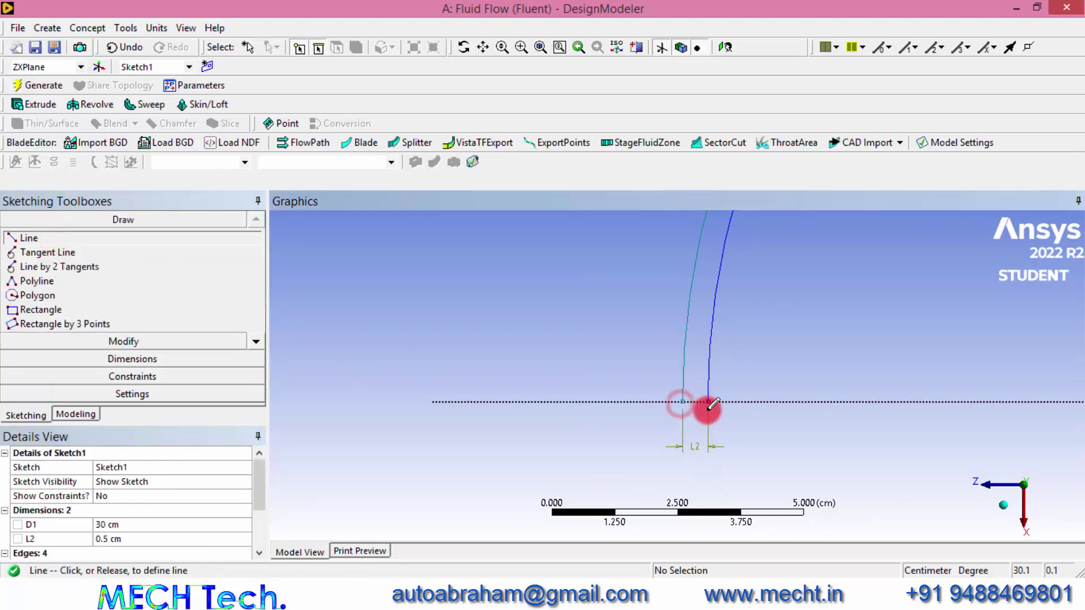
pyautogui.click(708, 401)
pyautogui.scroll(-10, 714, 399)
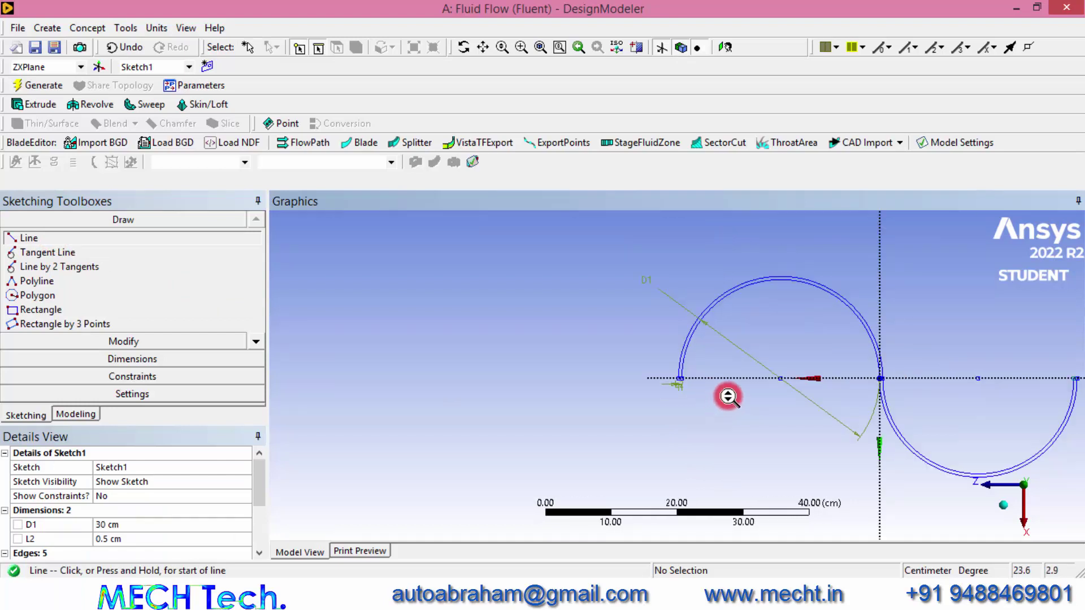
pyautogui.scroll(10, 873, 362)
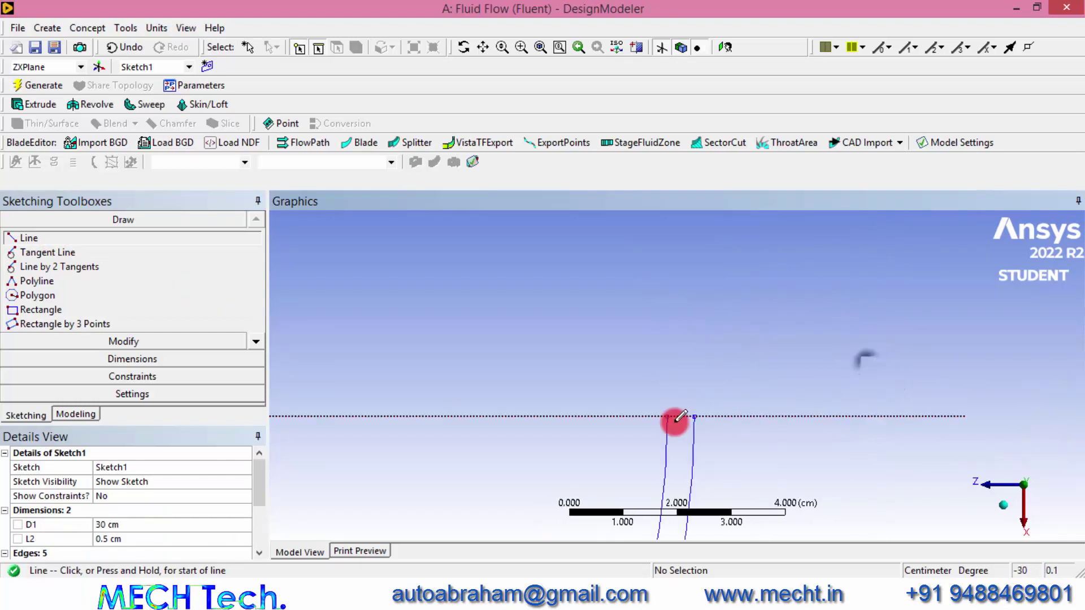
pyautogui.click(670, 416)
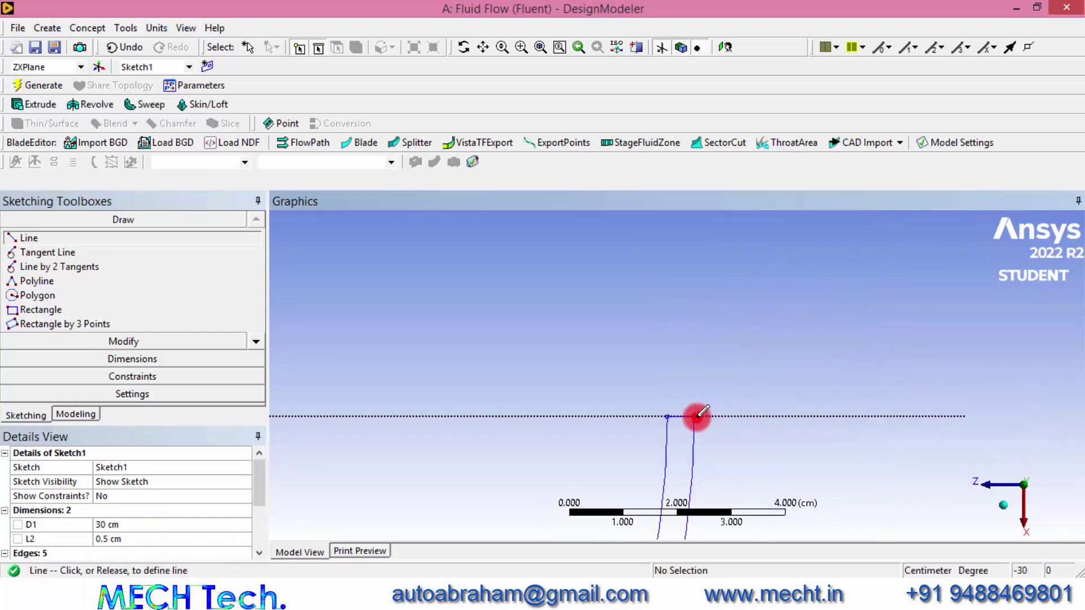
pyautogui.click(694, 417)
pyautogui.scroll(-3, 706, 425)
pyautogui.scroll(-5, 706, 425)
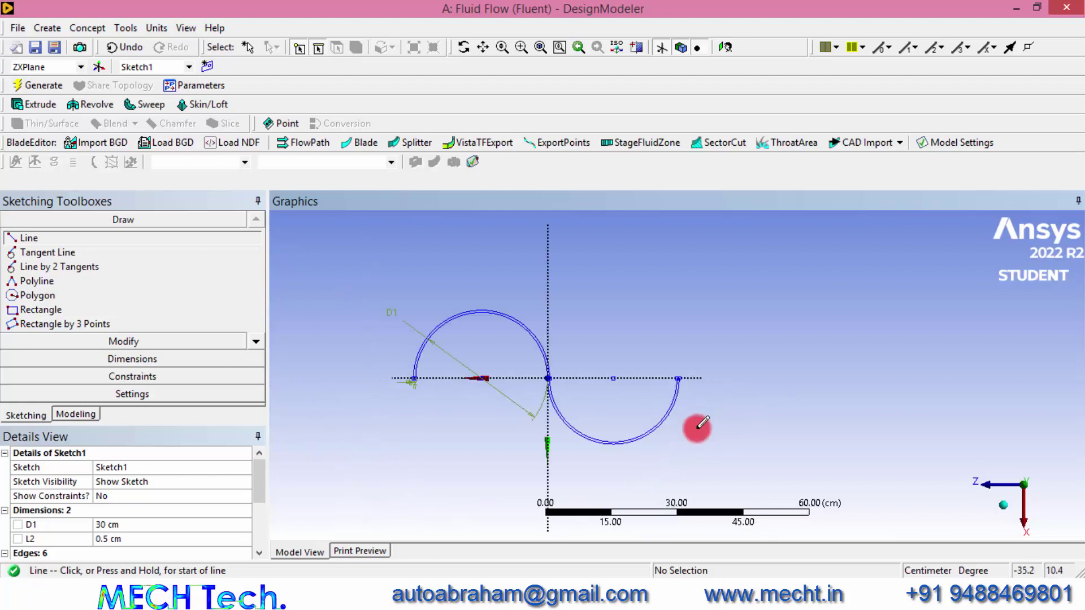
# Extrude the closed S-shaped sketch to a depth of 60 cm as added material and generate the body.
pyautogui.click(997, 497)
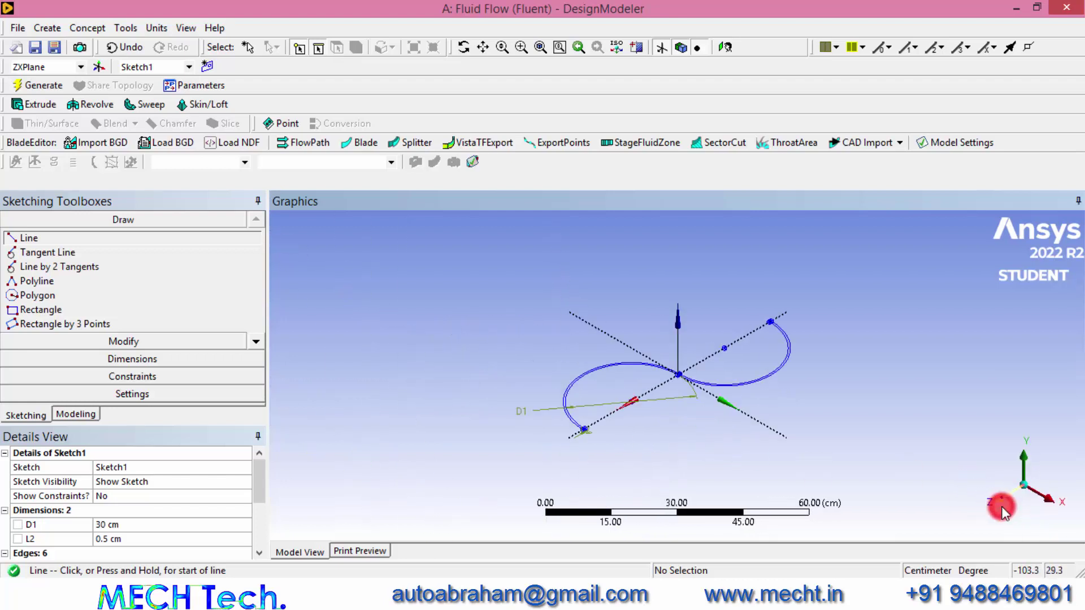
pyautogui.click(40, 104)
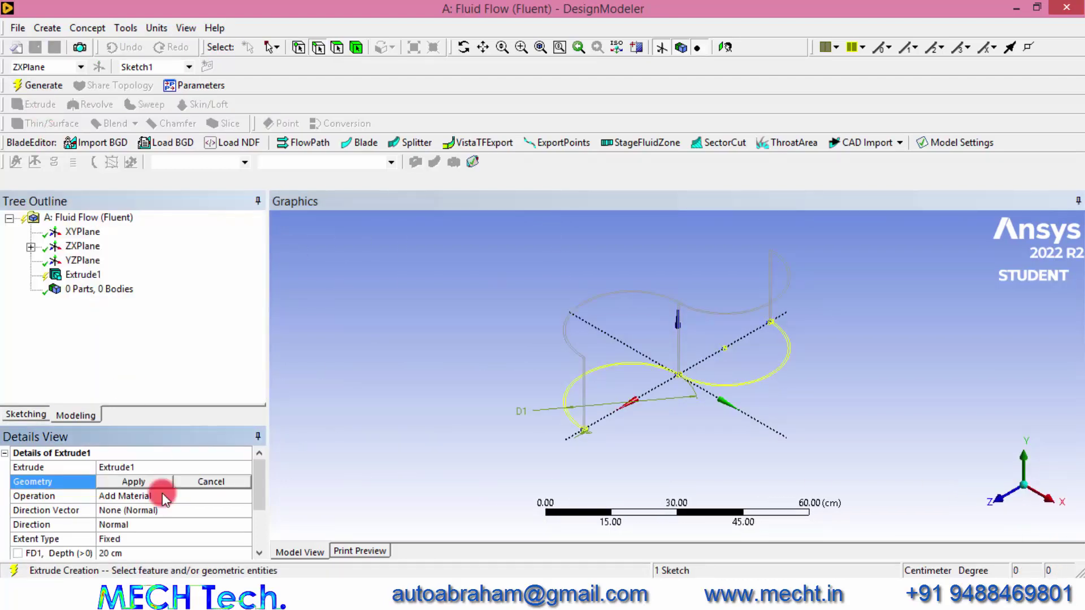
pyautogui.click(126, 552)
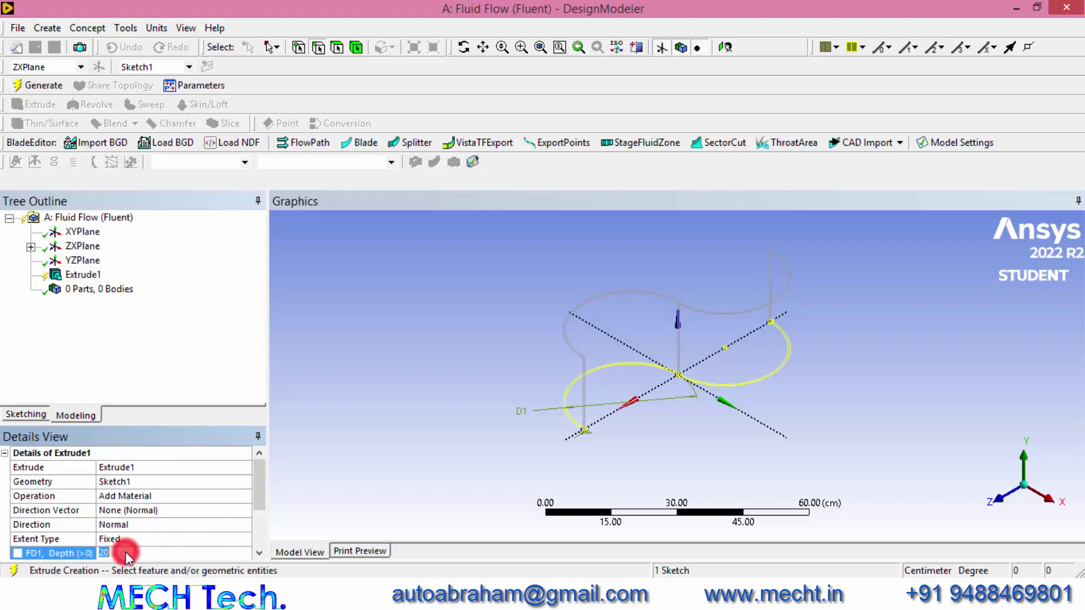
pyautogui.press('Return')
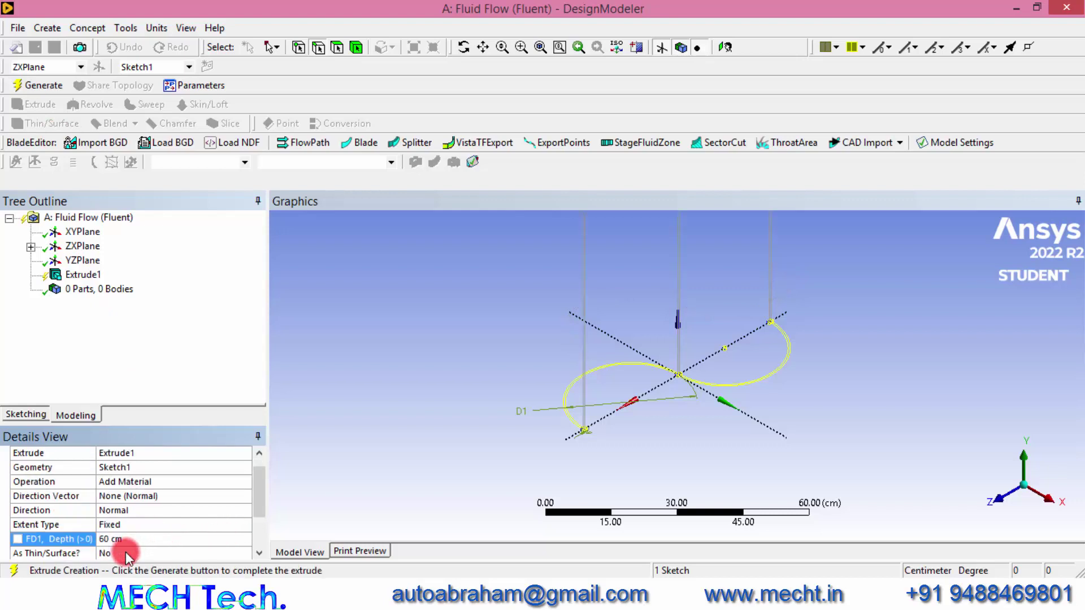
pyautogui.click(38, 86)
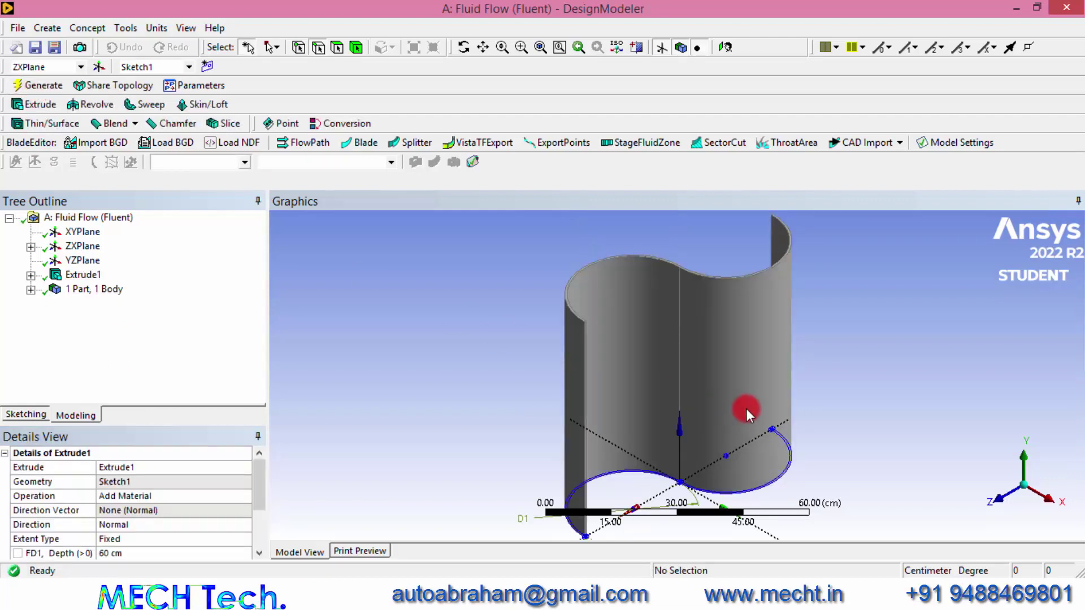
pyautogui.scroll(-3, 746, 408)
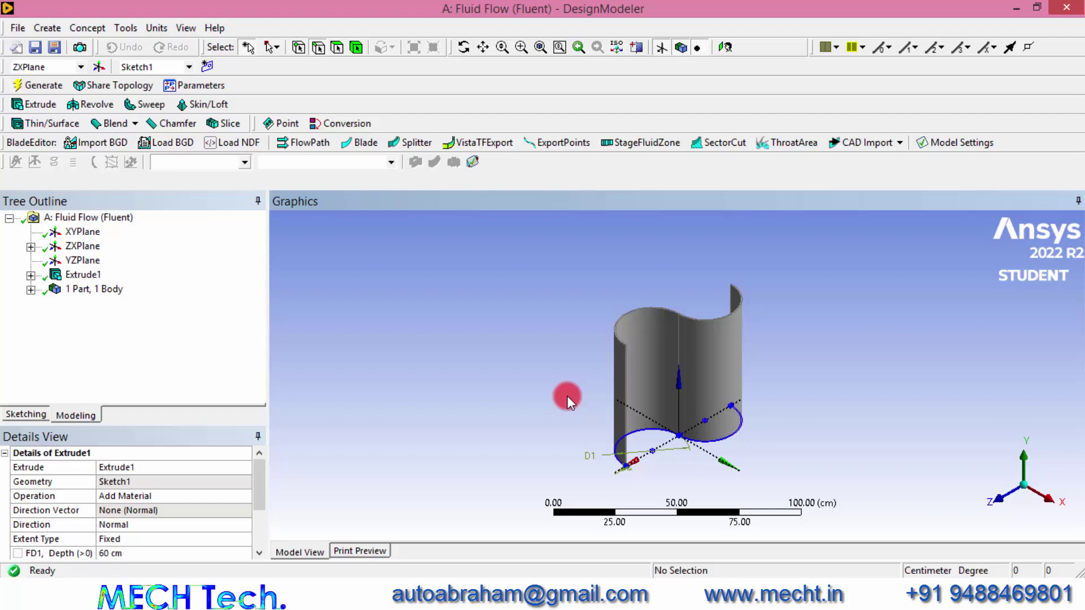
# Start an enclosure around the S-shaped body with a Cylinder shape aligned to the Y-Axis.
pyautogui.click(129, 32)
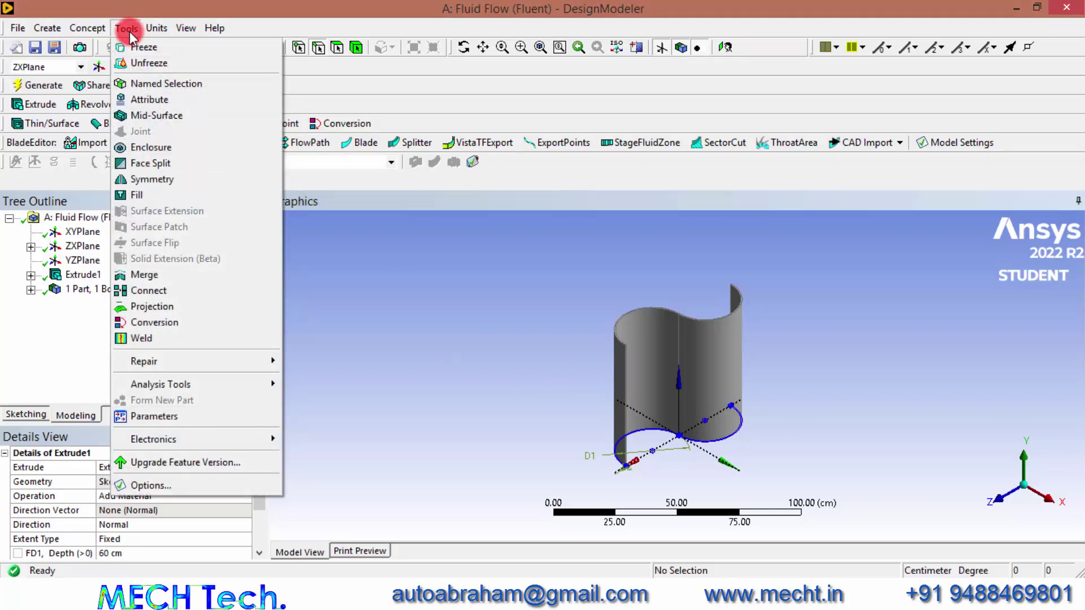
pyautogui.click(169, 149)
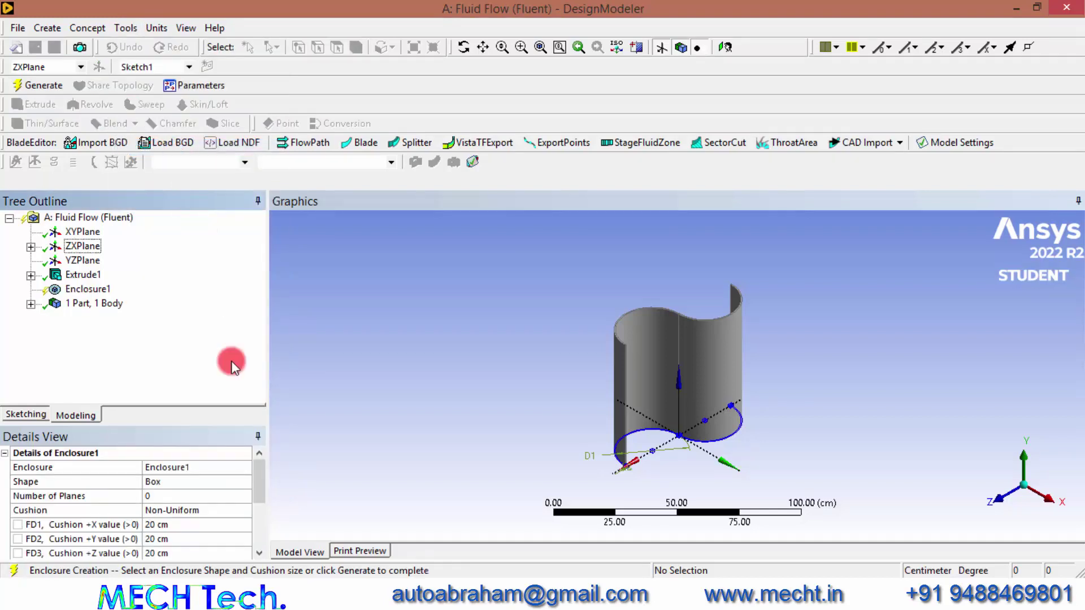
pyautogui.click(184, 483)
pyautogui.doubleClick(178, 483)
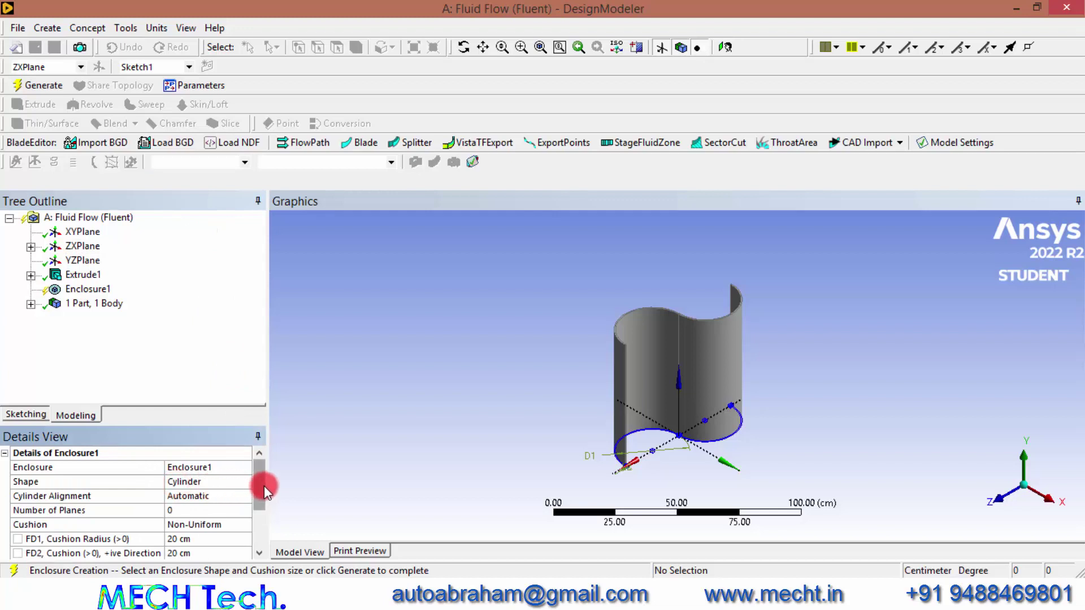
pyautogui.click(193, 499)
pyautogui.doubleClick(192, 496)
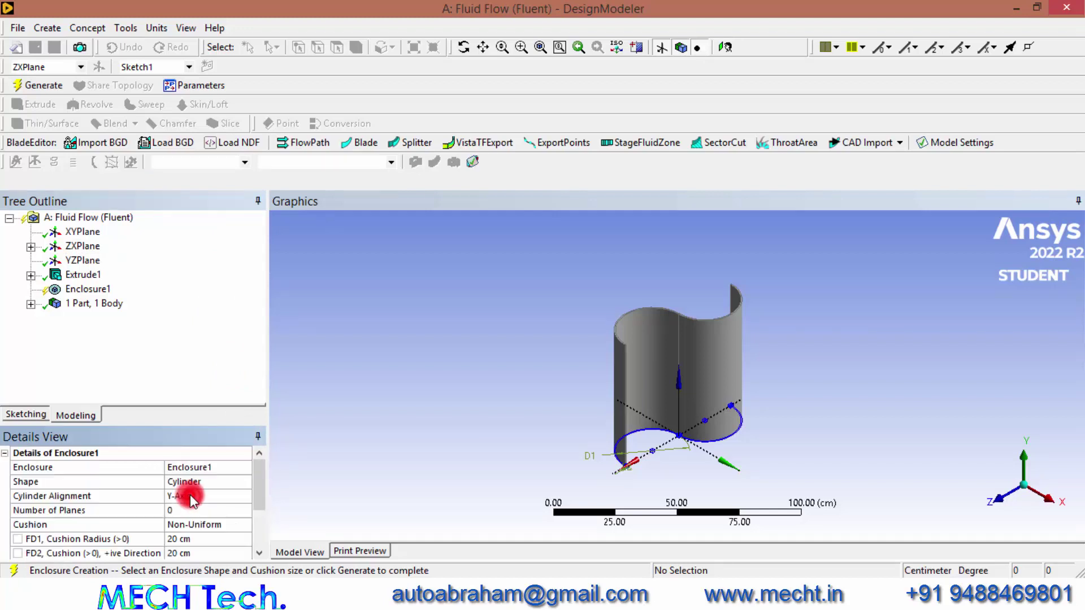
pyautogui.click(976, 525)
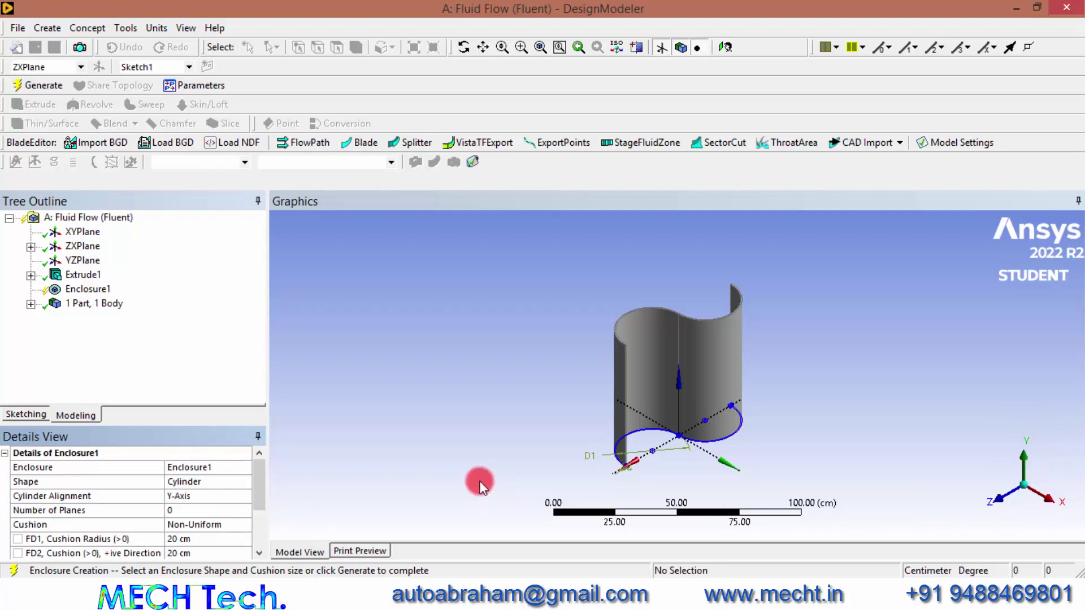
# Give the cylindrical enclosure a uniform cushion of 0.5 cm and generate it.
pyautogui.scroll(-2, 257, 486)
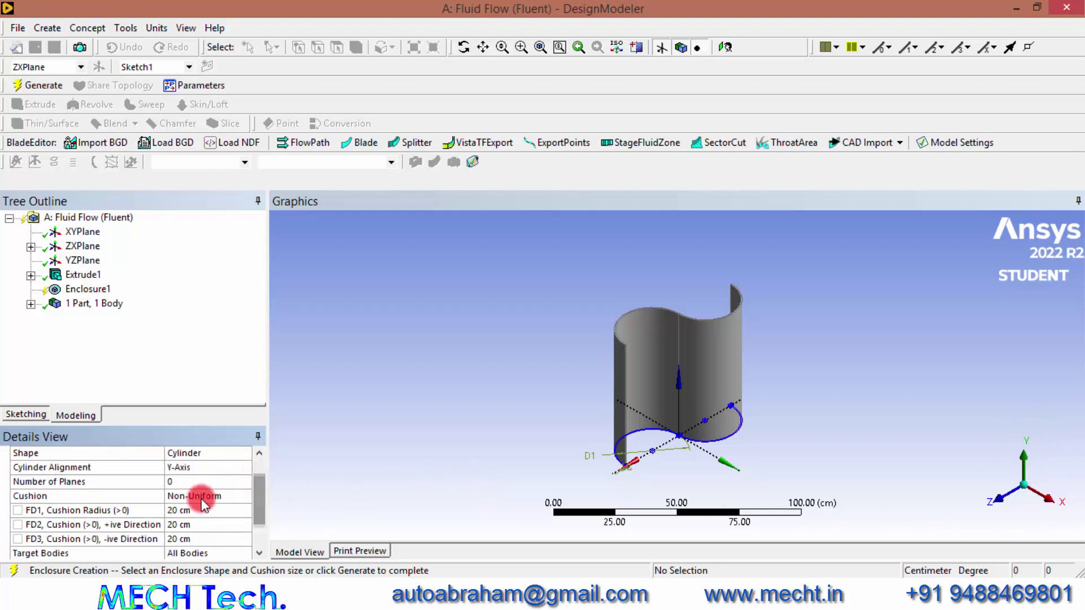
pyautogui.doubleClick(197, 496)
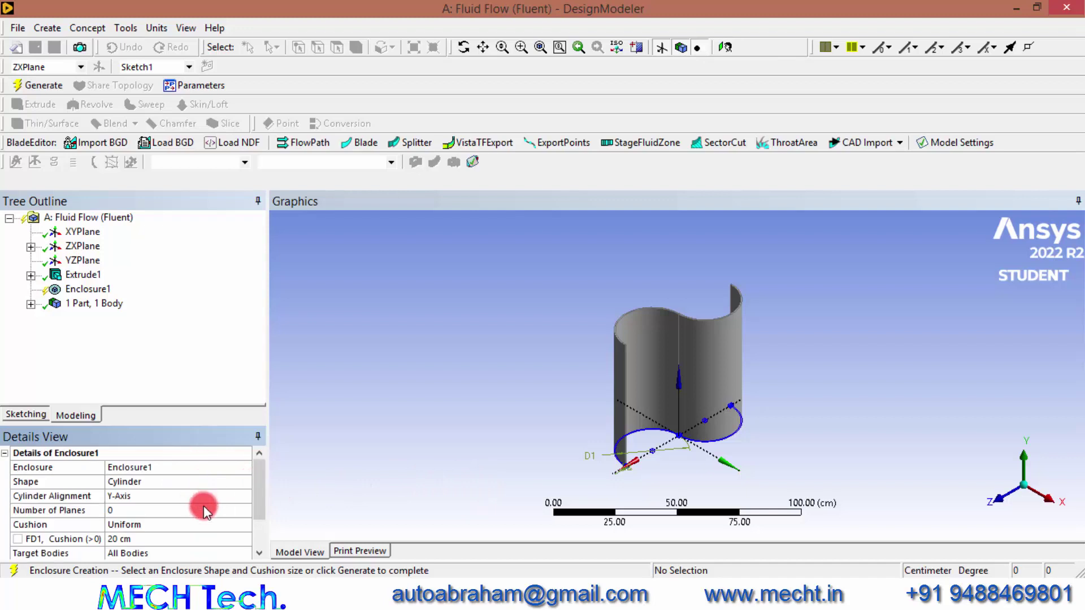
pyautogui.scroll(-3, 257, 504)
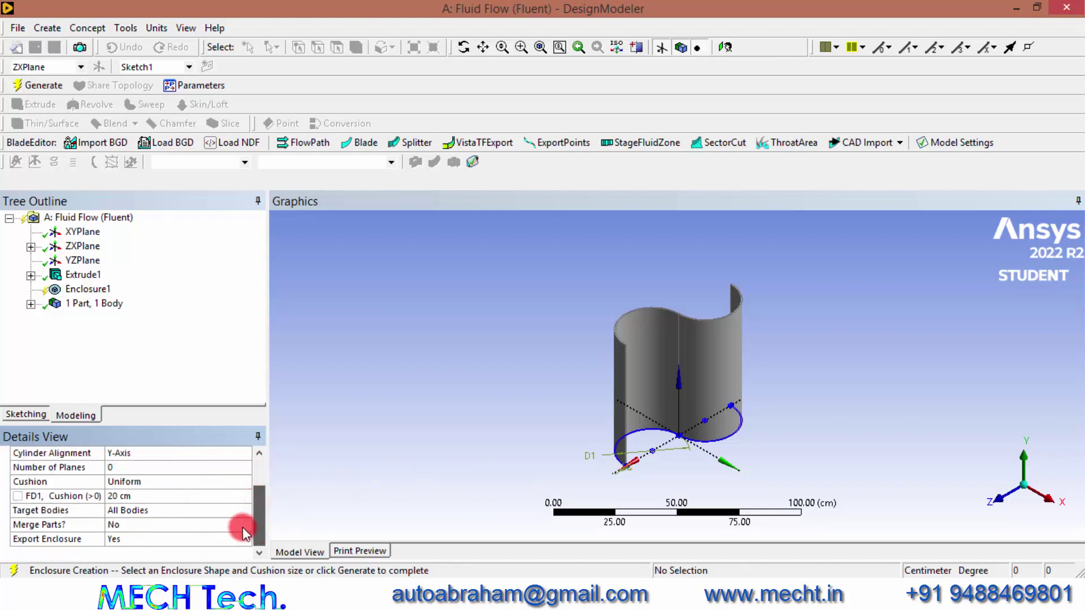
pyautogui.click(139, 498)
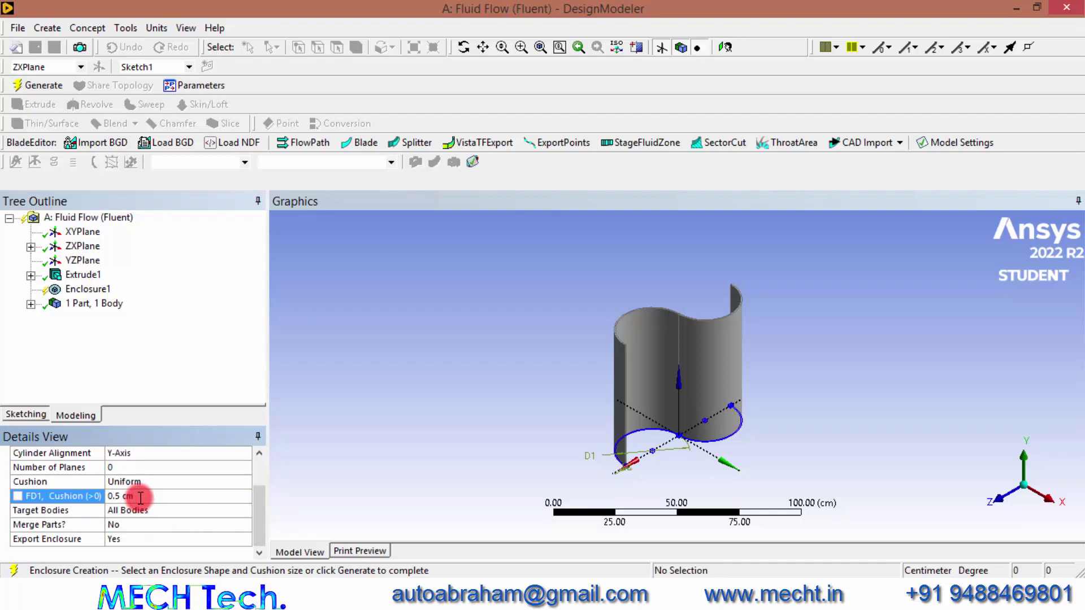
pyautogui.click(382, 376)
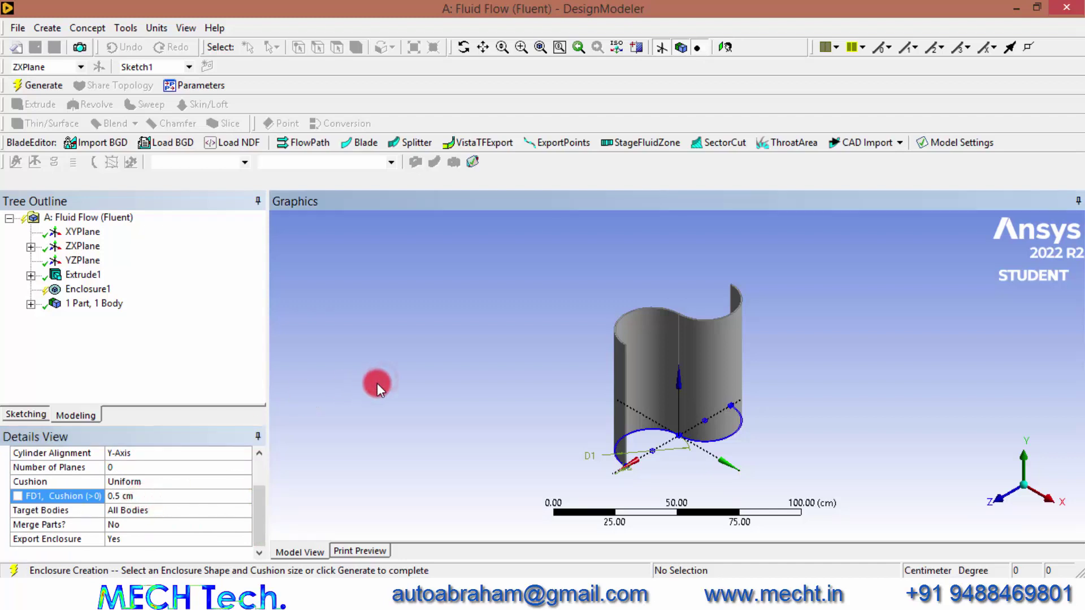
pyautogui.click(44, 85)
pyautogui.moveTo(703, 382); pyautogui.dragTo(744, 407, button='middle')
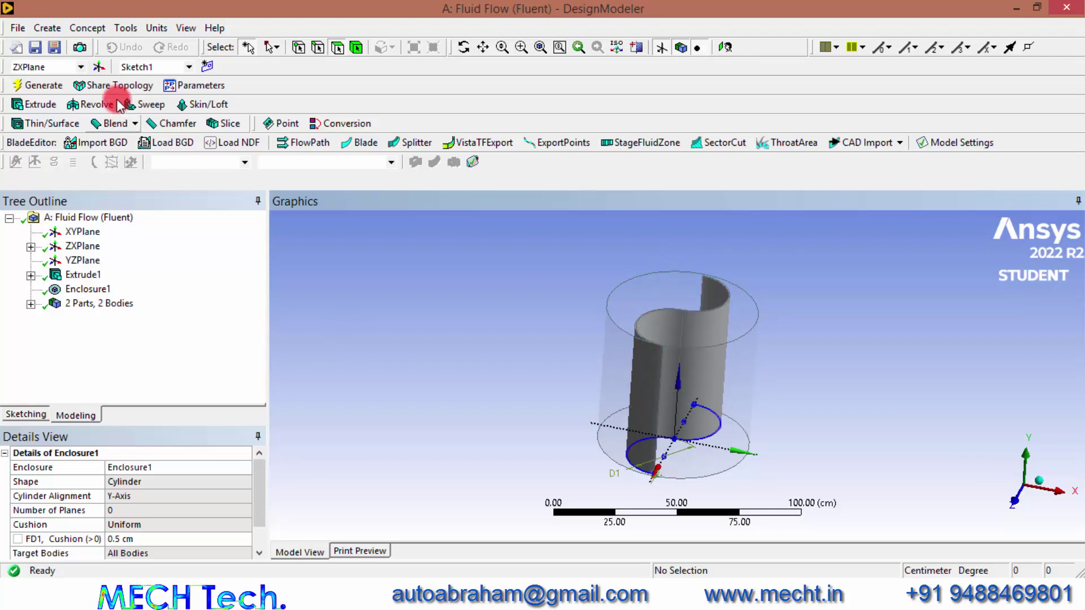
# Create a second, box-shaped enclosure with non-uniform cushions of 30 cm in all six directions and generate it.
pyautogui.click(125, 29)
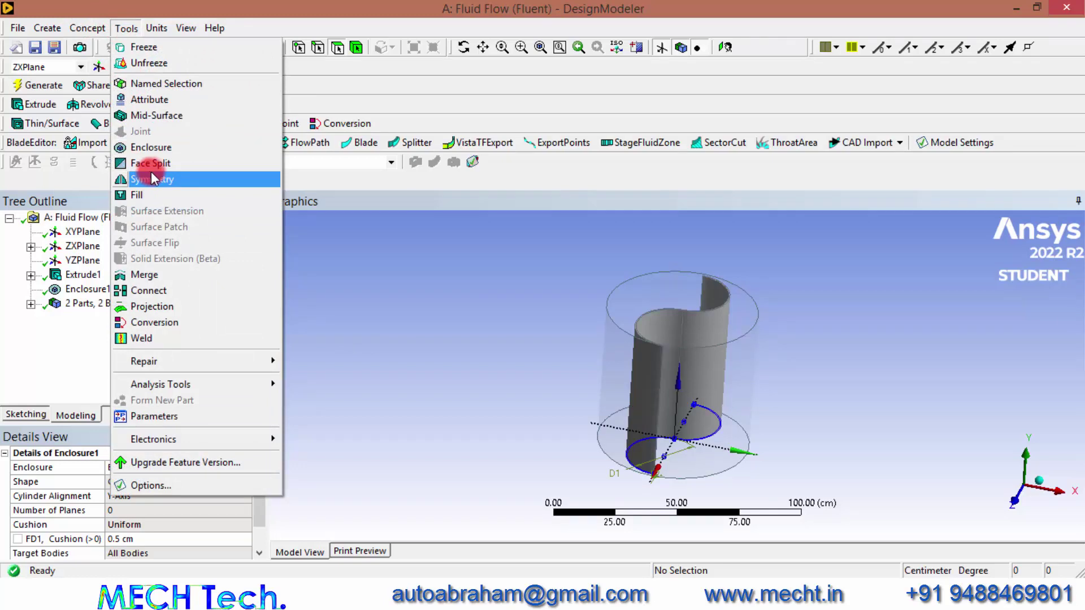
pyautogui.click(149, 147)
pyautogui.moveTo(260, 479); pyautogui.dragTo(260, 497)
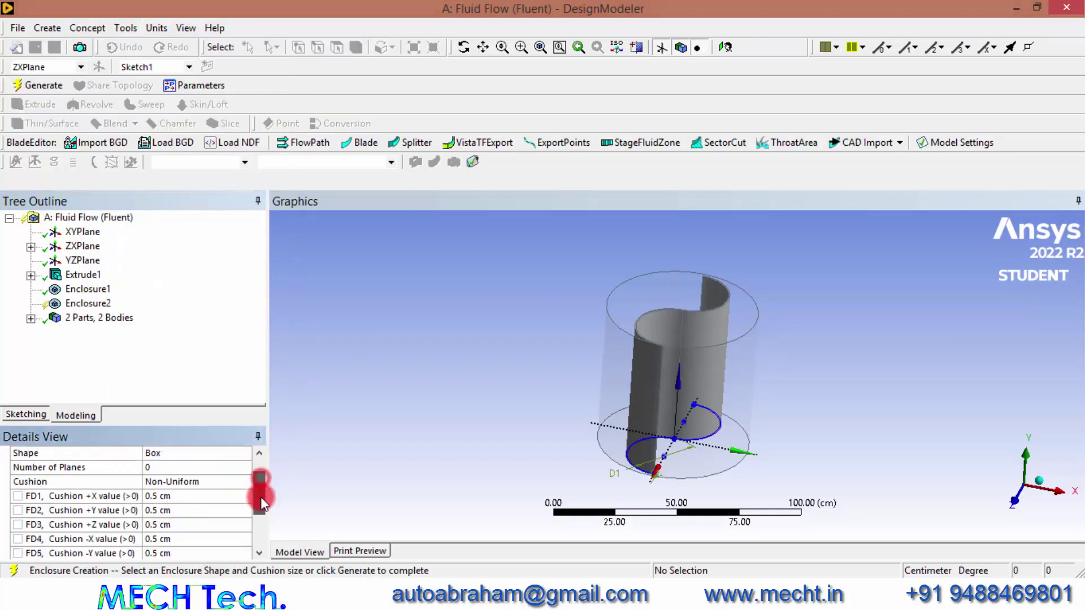
pyautogui.click(179, 511)
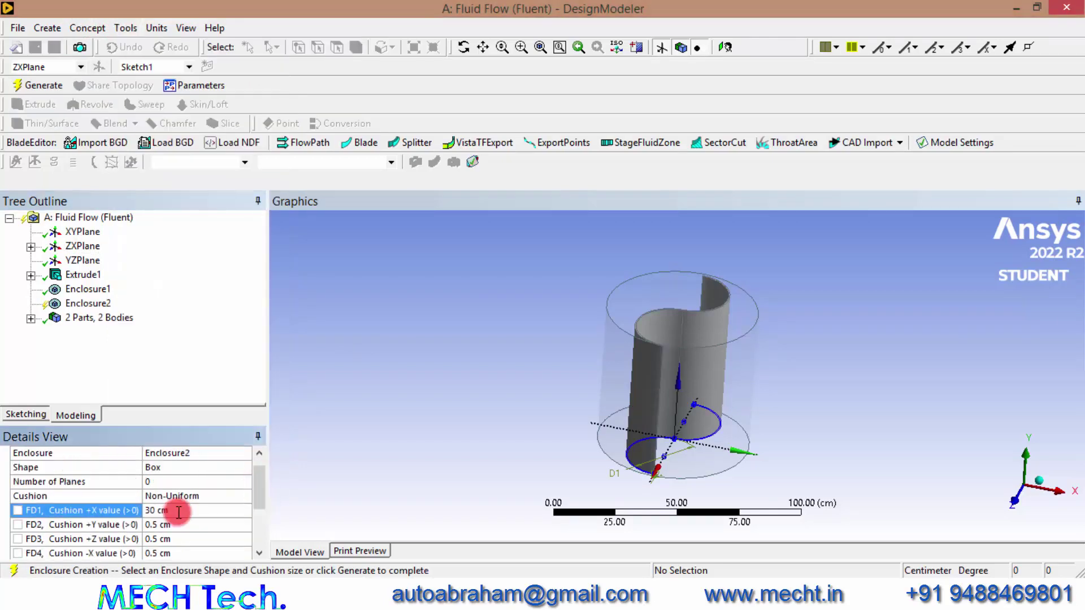
pyautogui.click(179, 524)
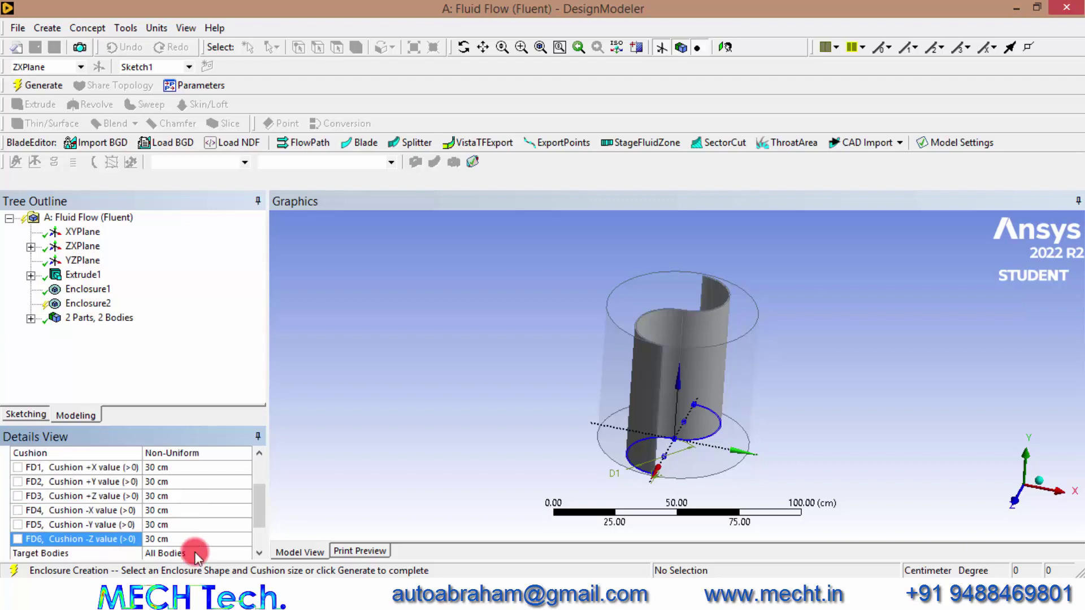
pyautogui.click(750, 533)
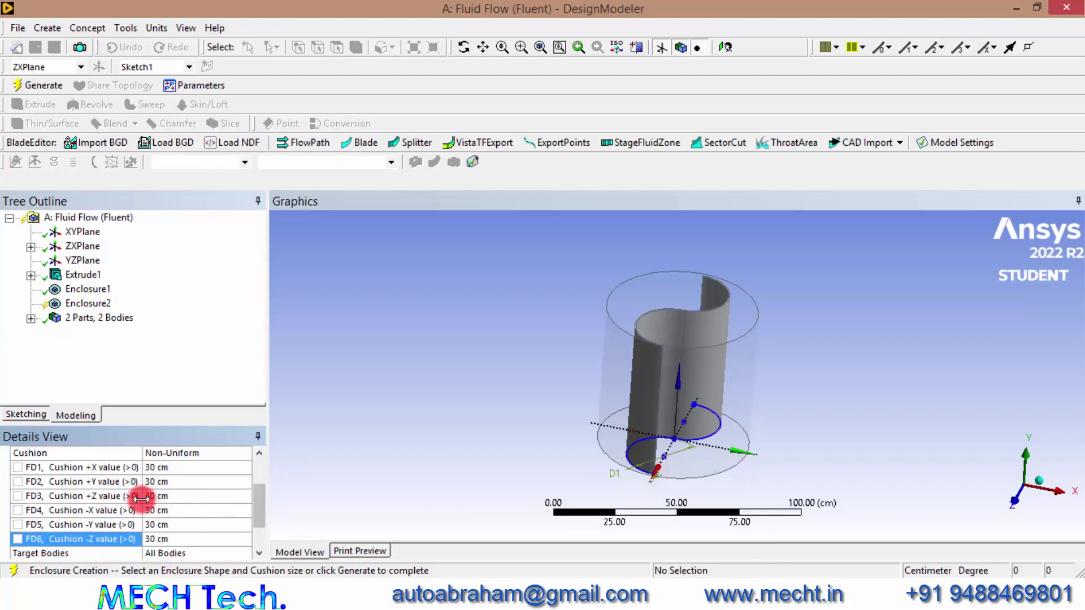
pyautogui.click(50, 86)
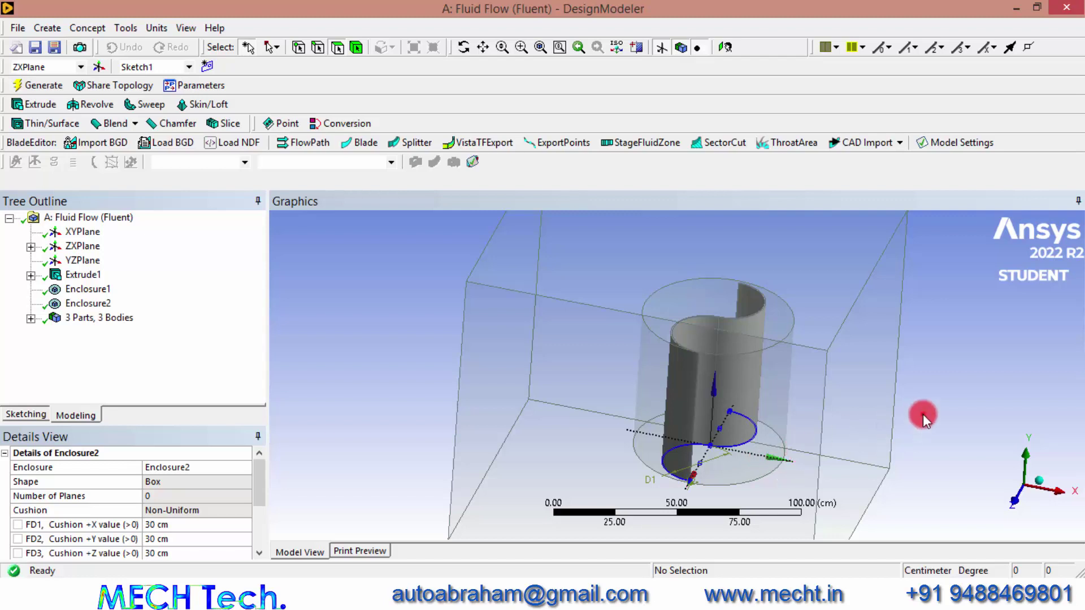
pyautogui.scroll(-2, 902, 420)
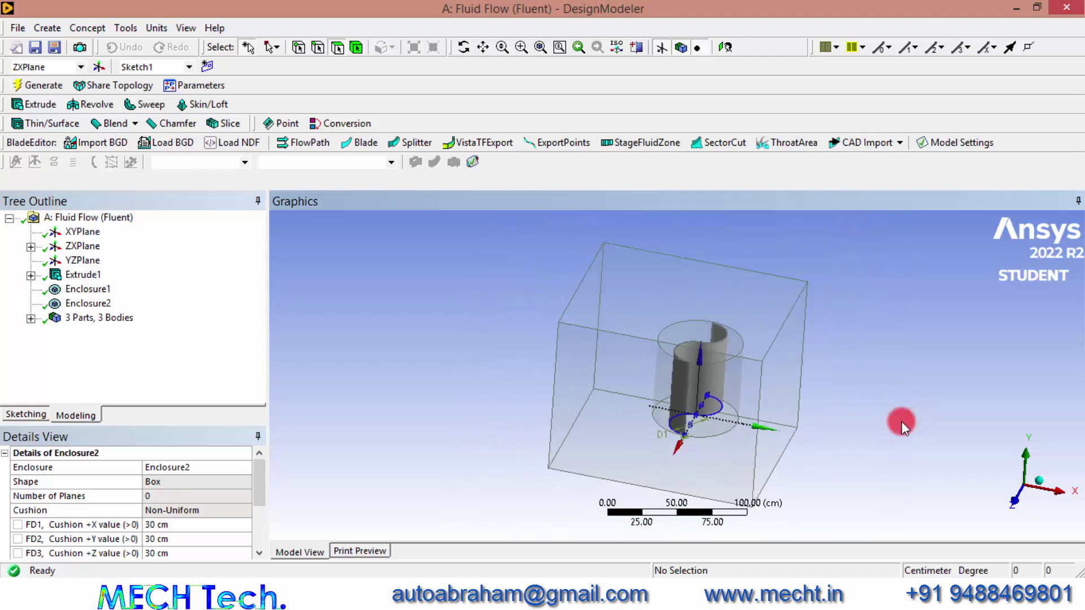
# Examine the box enclosure's side and front faces by selecting them, including the face on its -X side.
pyautogui.click(789, 375)
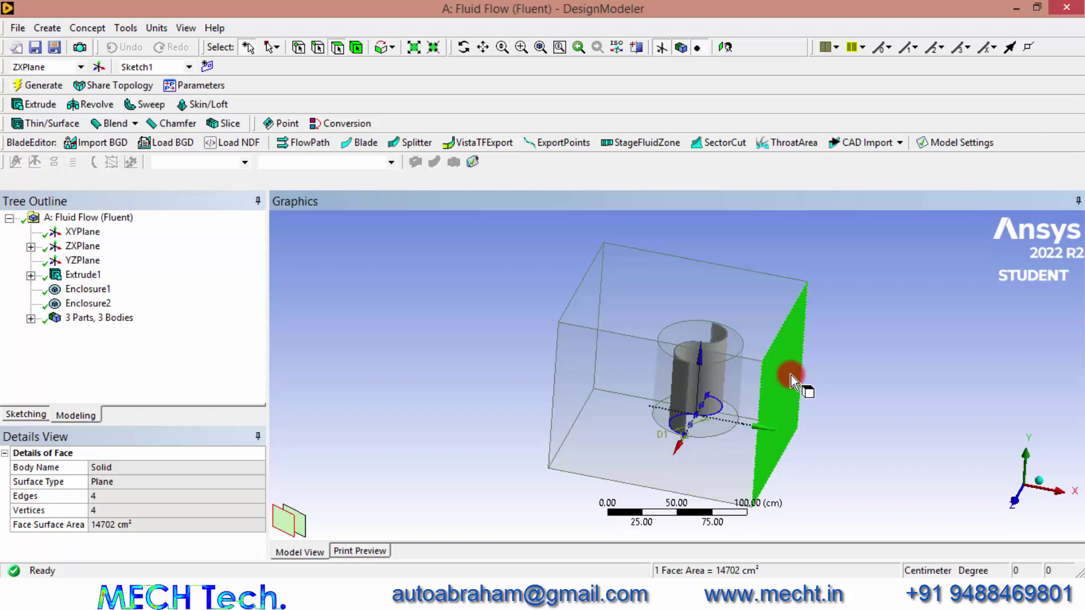
pyautogui.click(574, 311)
pyautogui.click(558, 354)
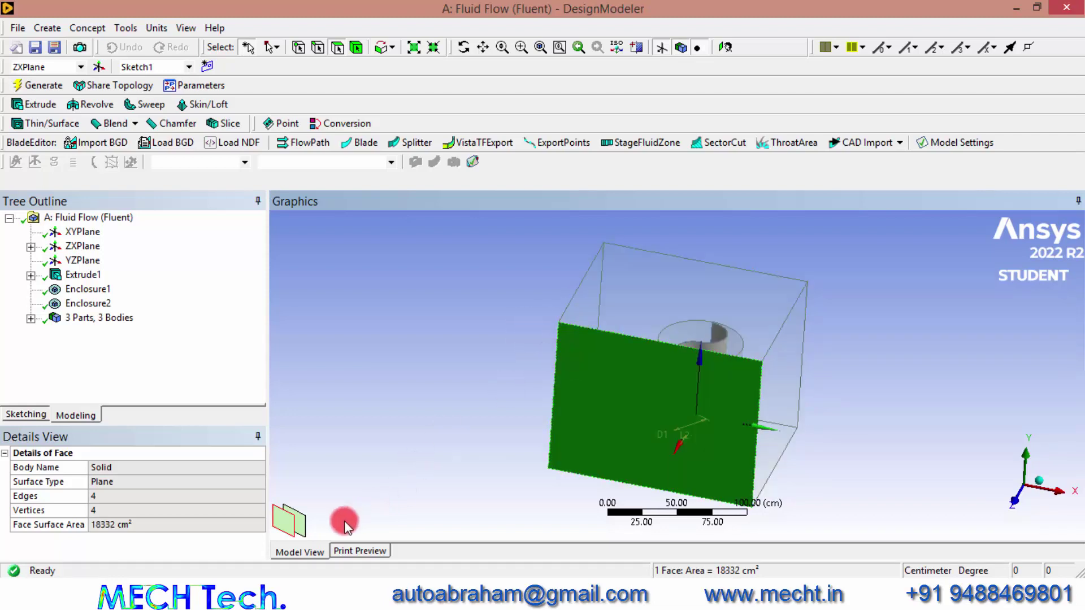
pyautogui.click(293, 519)
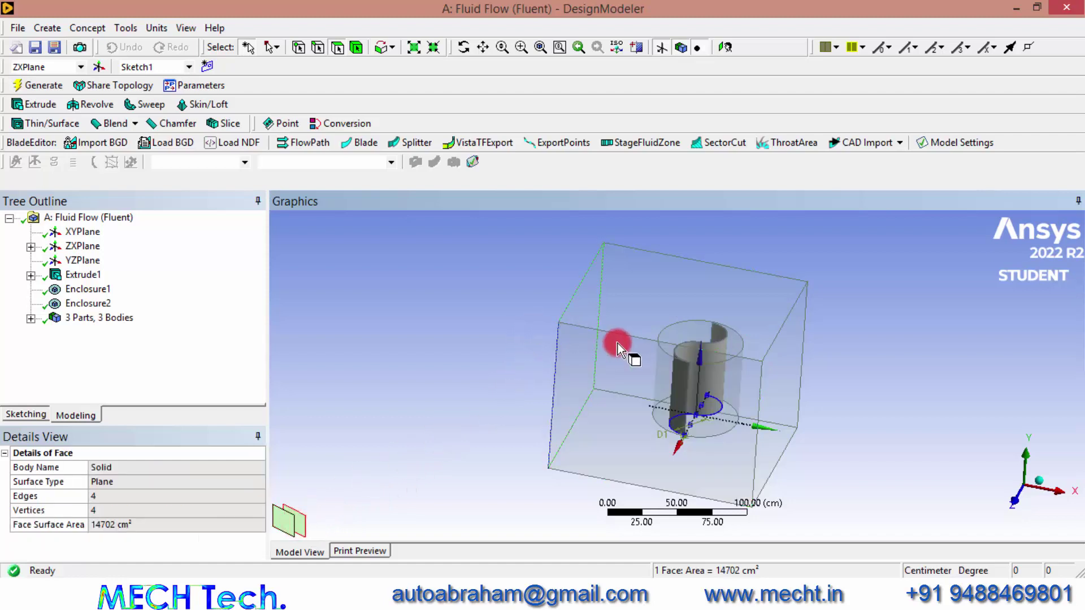
pyautogui.click(683, 399)
pyautogui.click(649, 363)
pyautogui.click(616, 329)
pyautogui.click(567, 392)
pyautogui.moveTo(591, 380); pyautogui.dragTo(649, 438, button='middle')
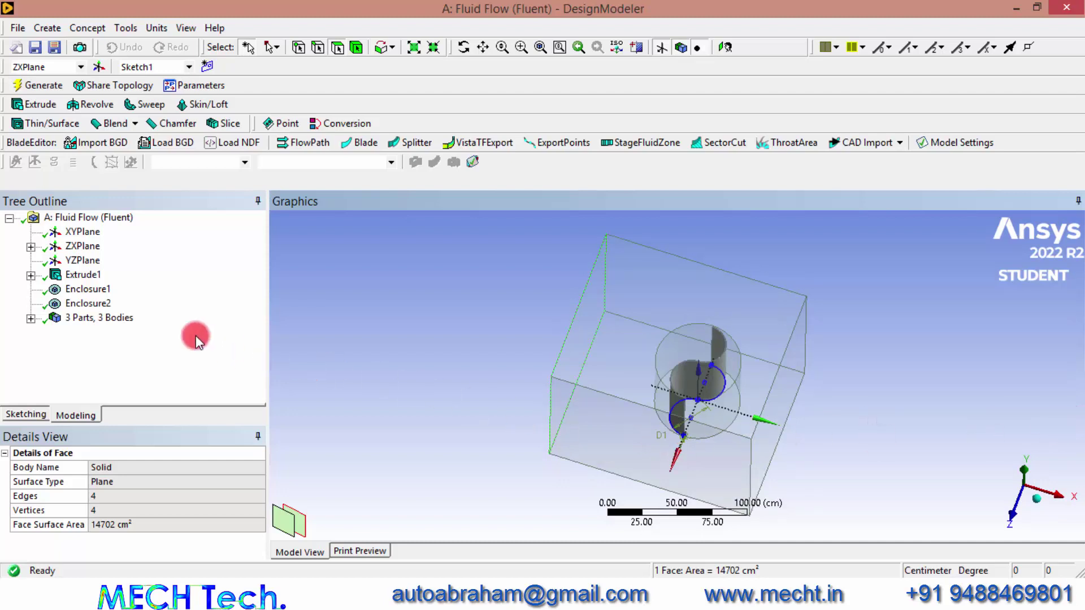
# Identify the three solids in the parts list and suppress the S-shaped blade body.
pyautogui.click(30, 319)
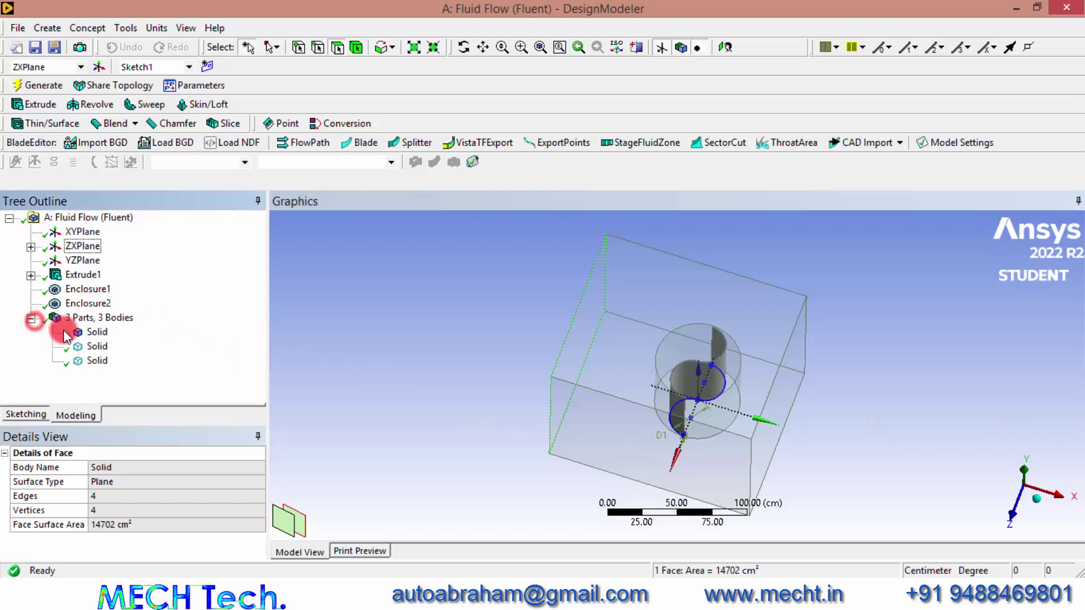
pyautogui.click(96, 347)
pyautogui.click(97, 361)
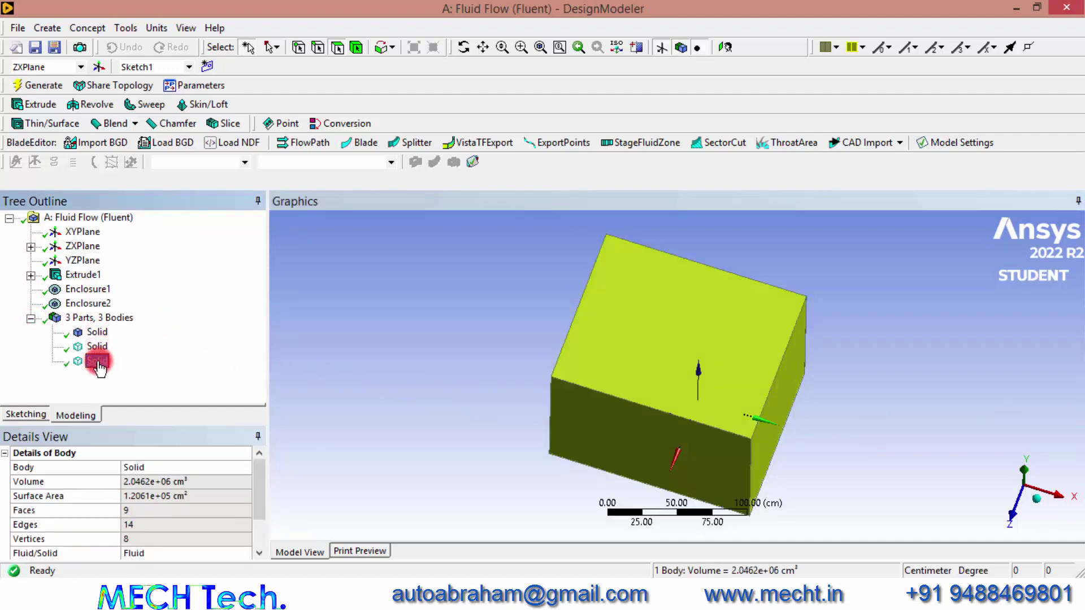
pyautogui.click(97, 332)
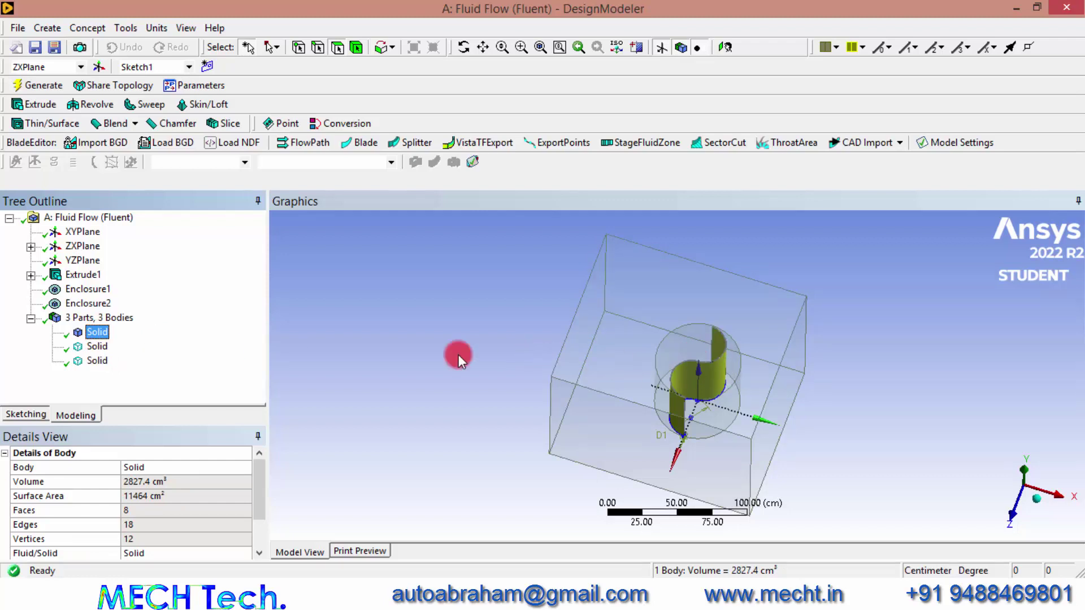
pyautogui.rightClick(97, 332)
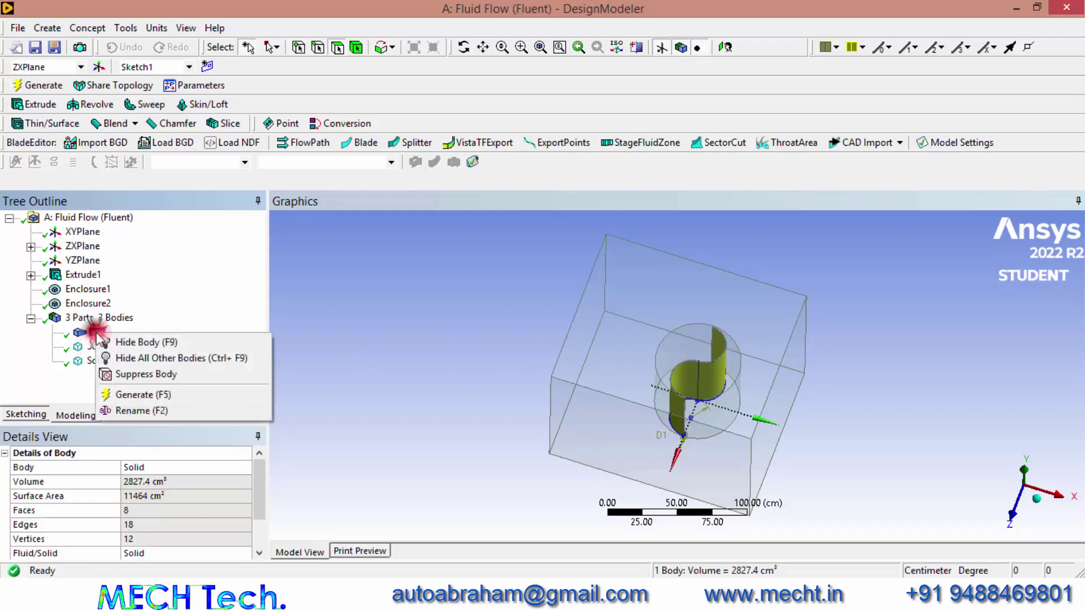
pyautogui.click(140, 373)
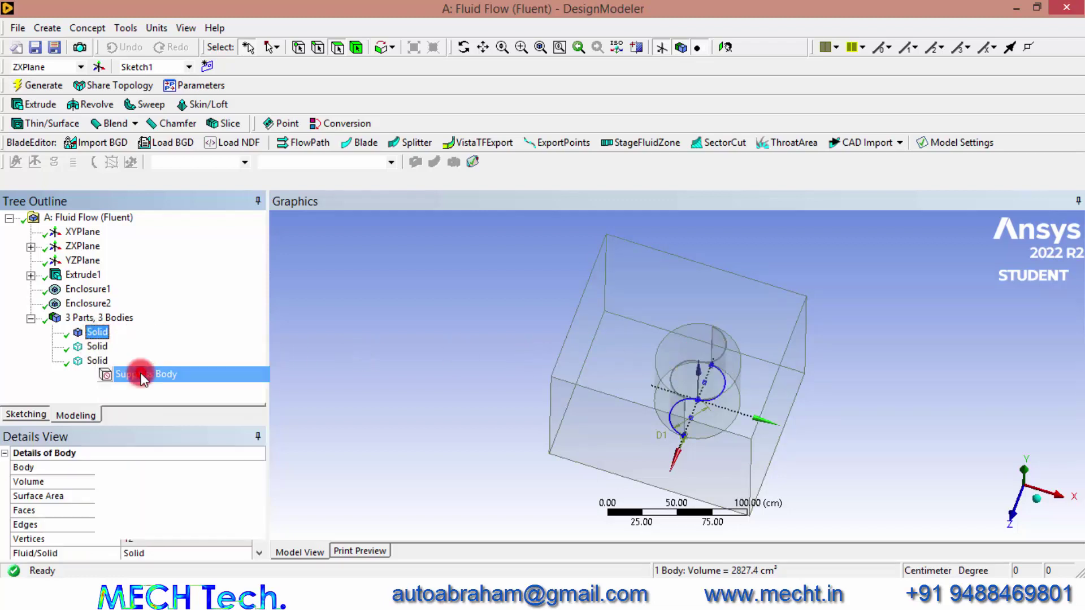
# Check the remaining cylinder and box bodies, then save the project and close DesignModeler.
pyautogui.click(97, 362)
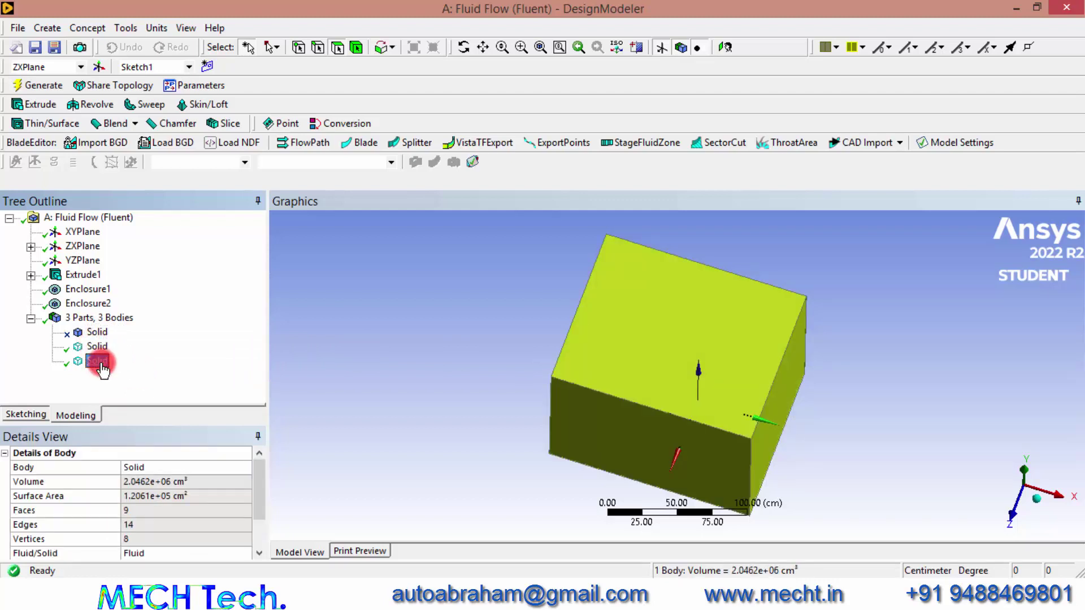
pyautogui.click(98, 348)
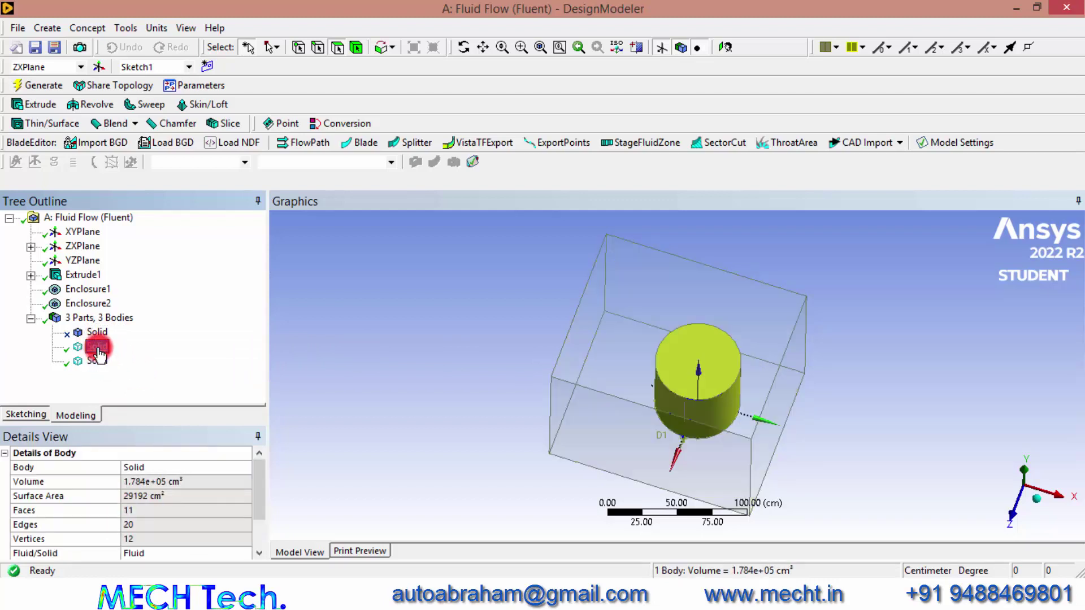
pyautogui.click(97, 361)
pyautogui.click(1036, 501)
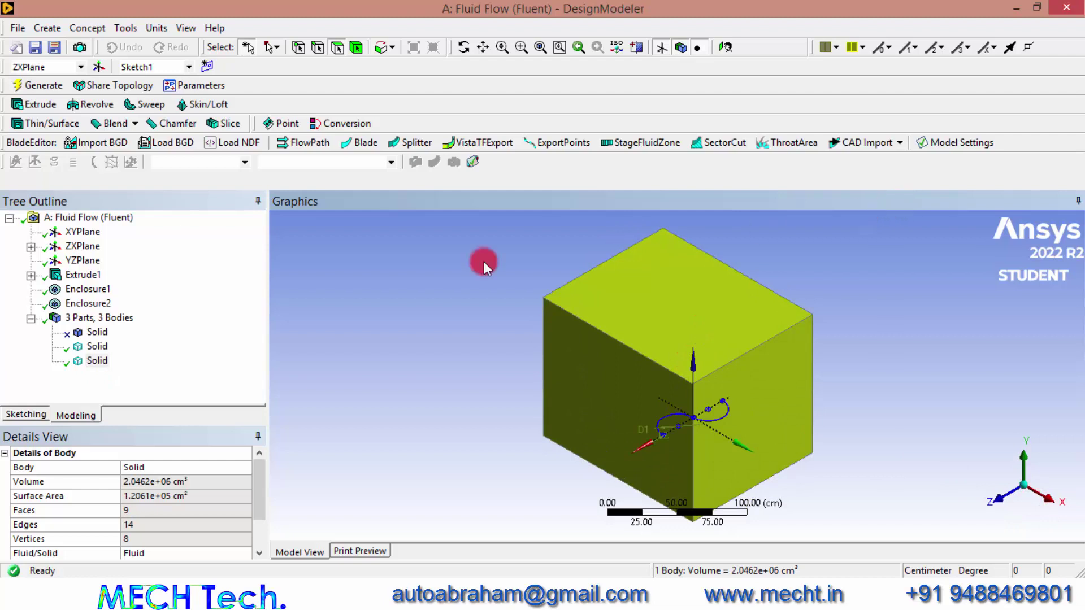
pyautogui.click(35, 49)
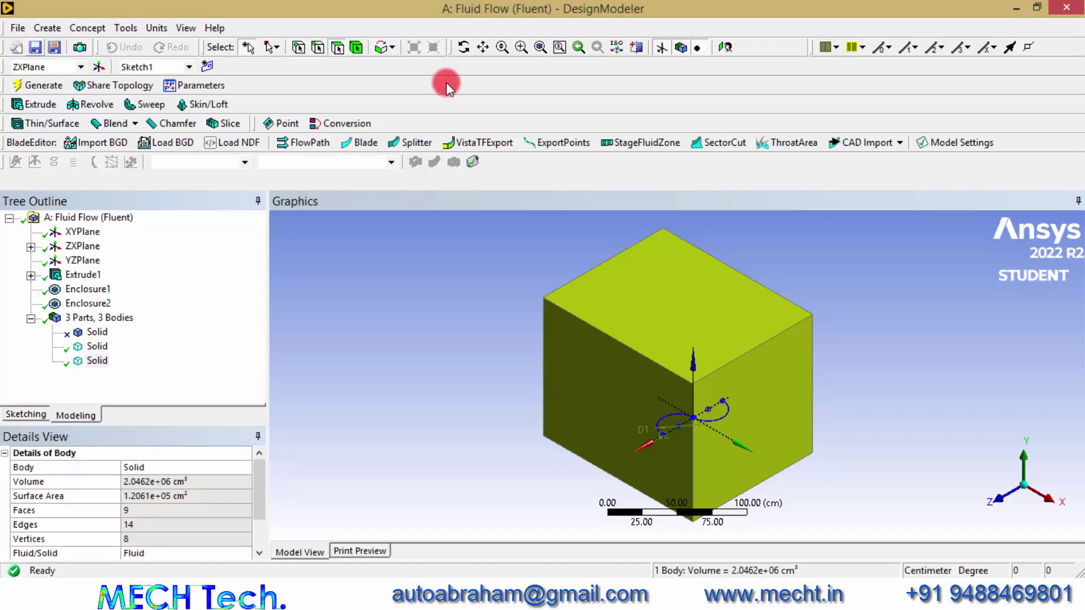
pyautogui.click(1072, 16)
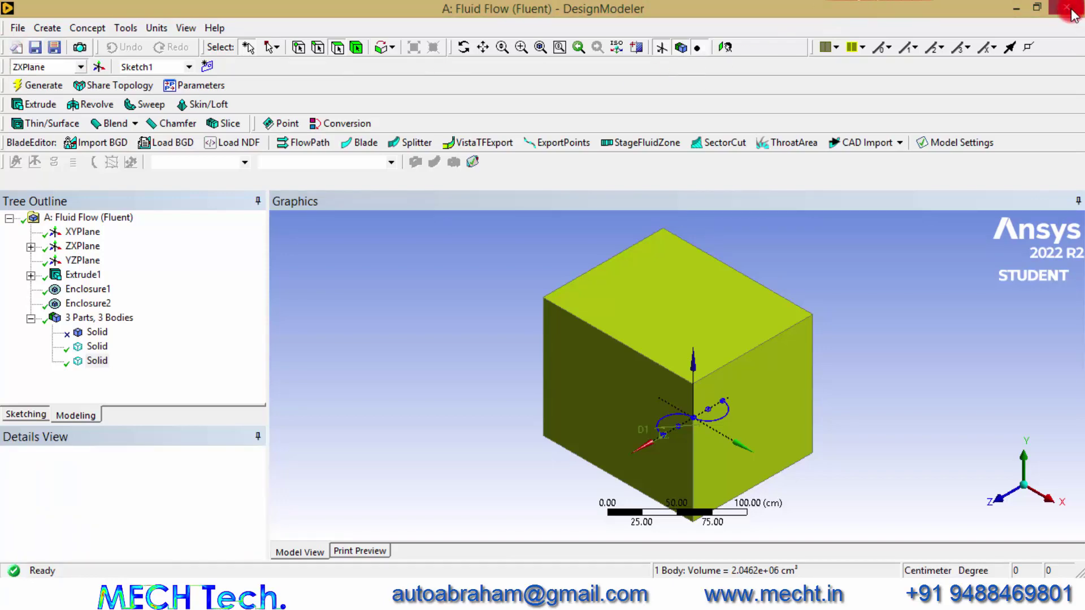
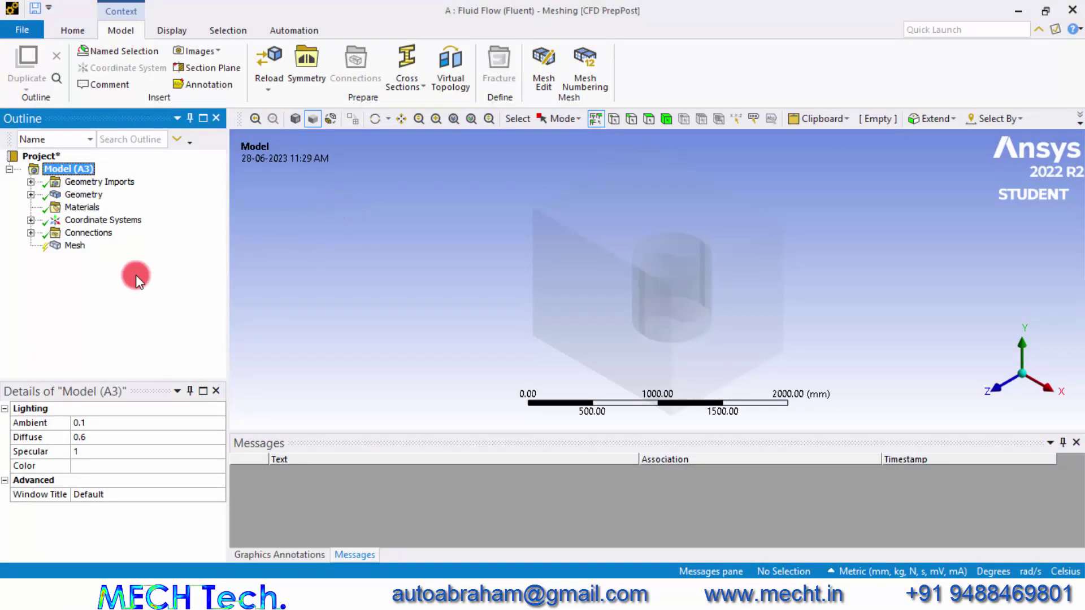
# In Meshing, examine the two solids under Geometry, the inner cylinder and the surrounding box.
pyautogui.click(74, 246)
pyautogui.click(31, 194)
pyautogui.click(94, 207)
pyautogui.click(95, 221)
pyautogui.click(577, 306)
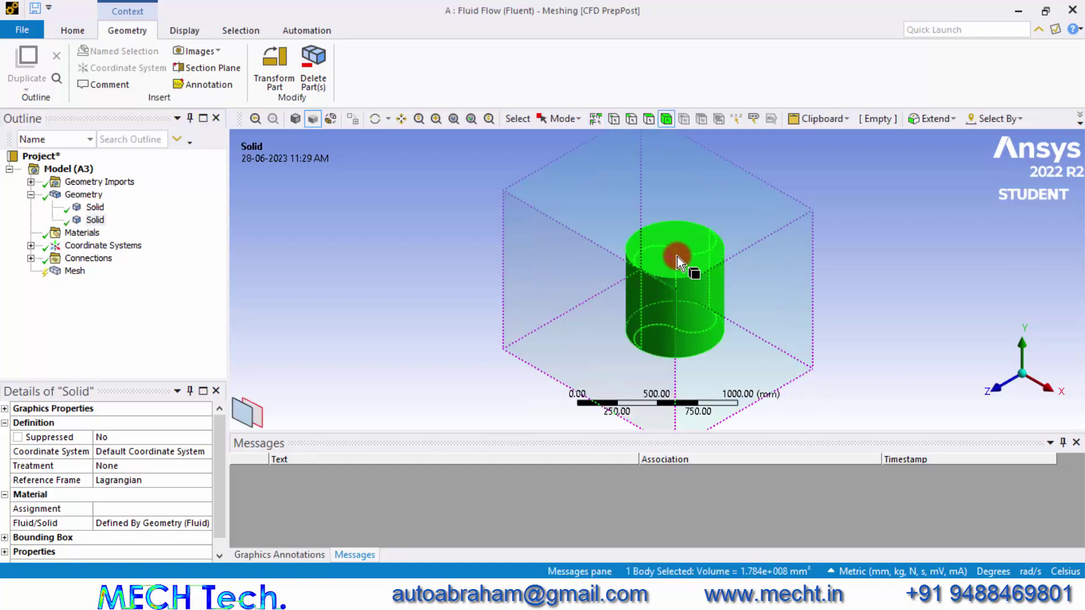
pyautogui.click(520, 277)
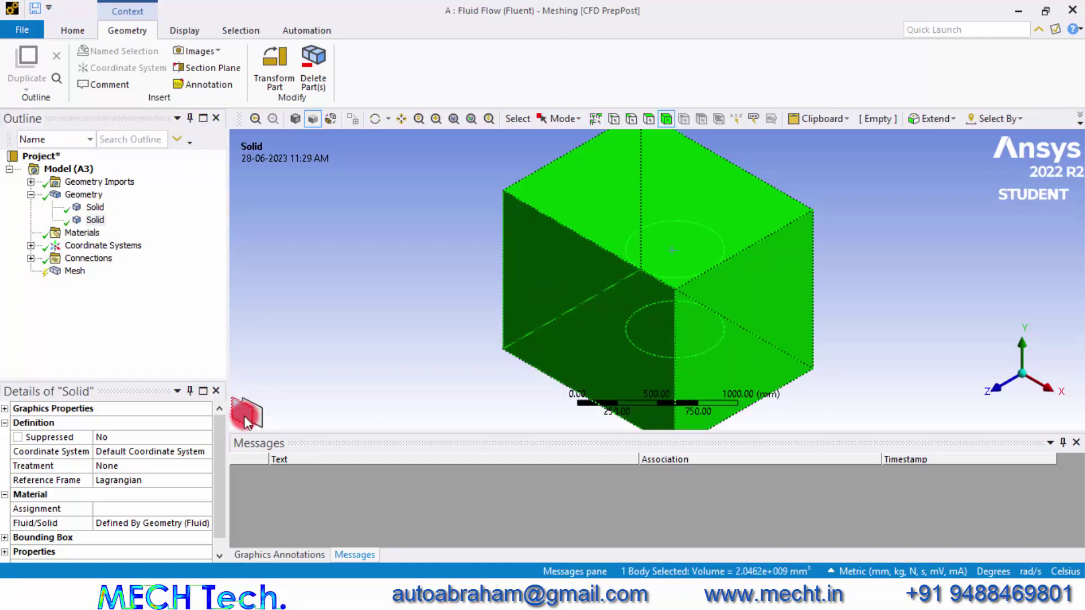
# Create a named selection "inlet" from the outer box's face on its +X side.
pyautogui.click(649, 121)
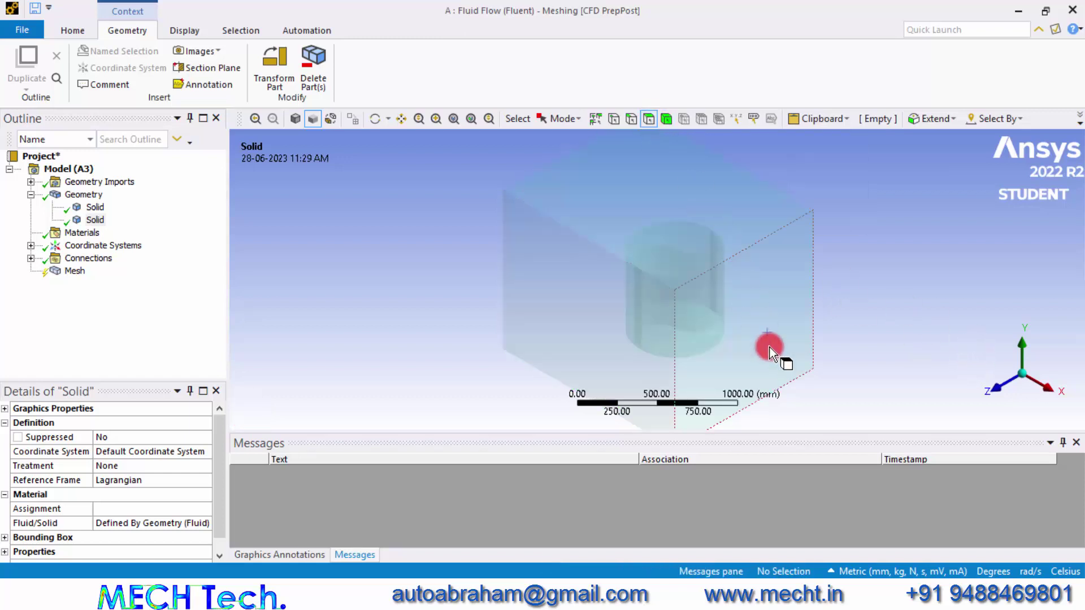
pyautogui.click(762, 289)
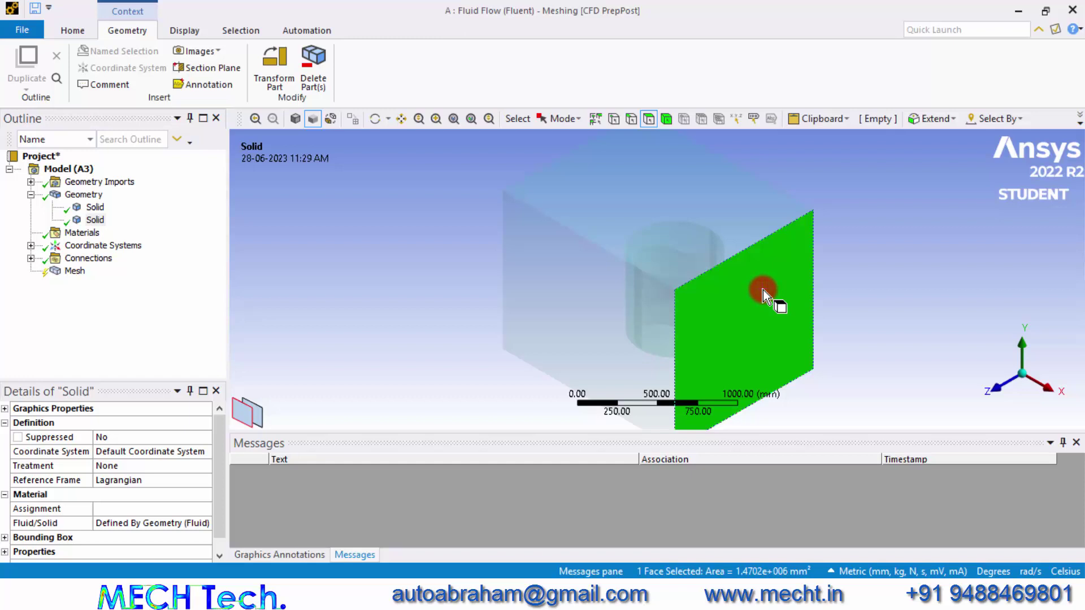
pyautogui.rightClick(763, 290)
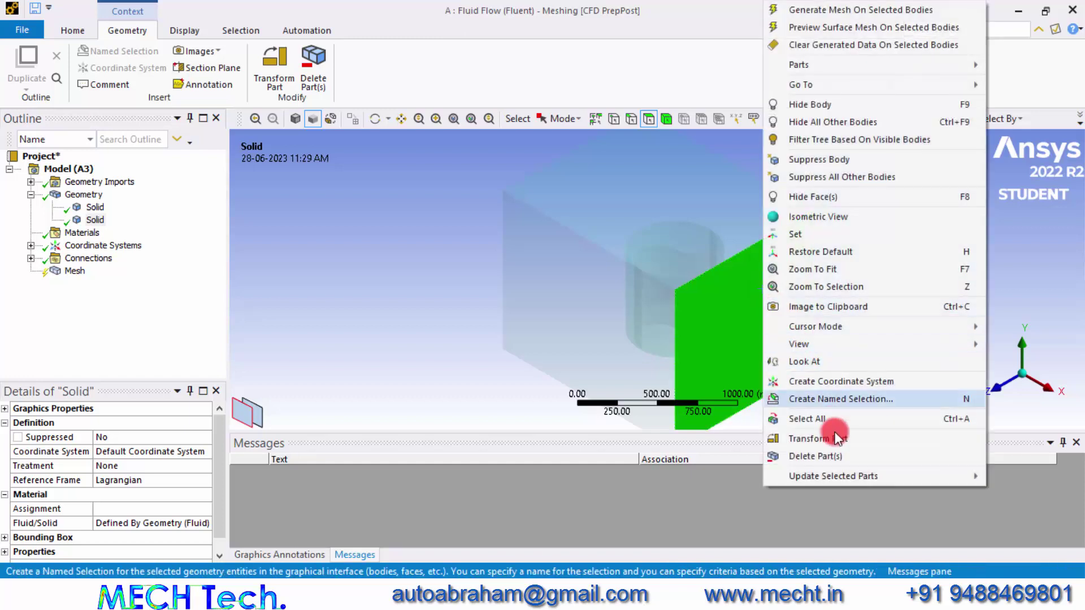
pyautogui.click(839, 397)
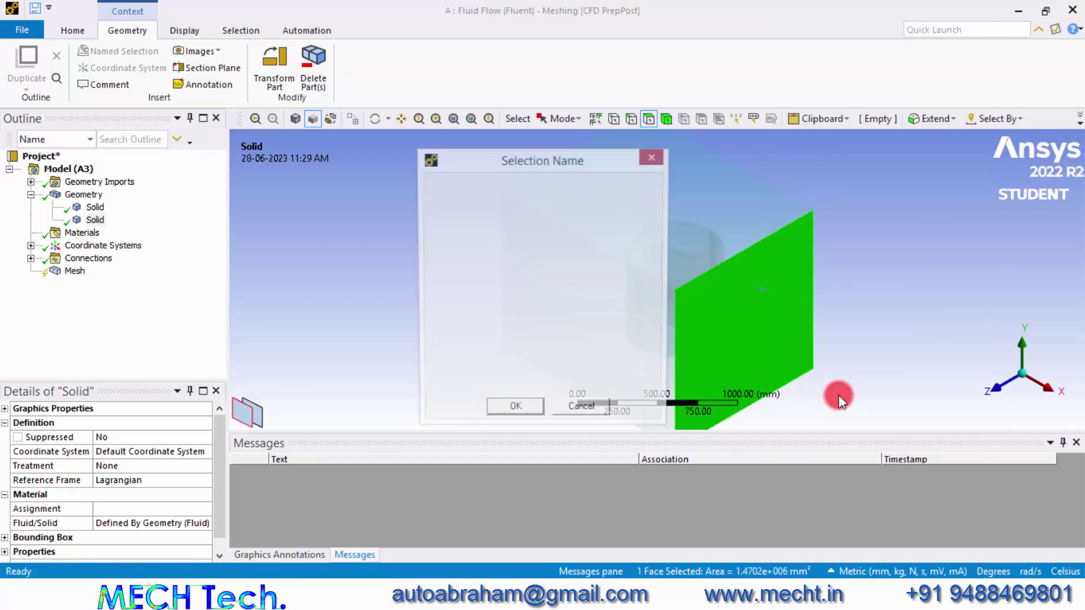
pyautogui.write('inlet')
pyautogui.press('Return')
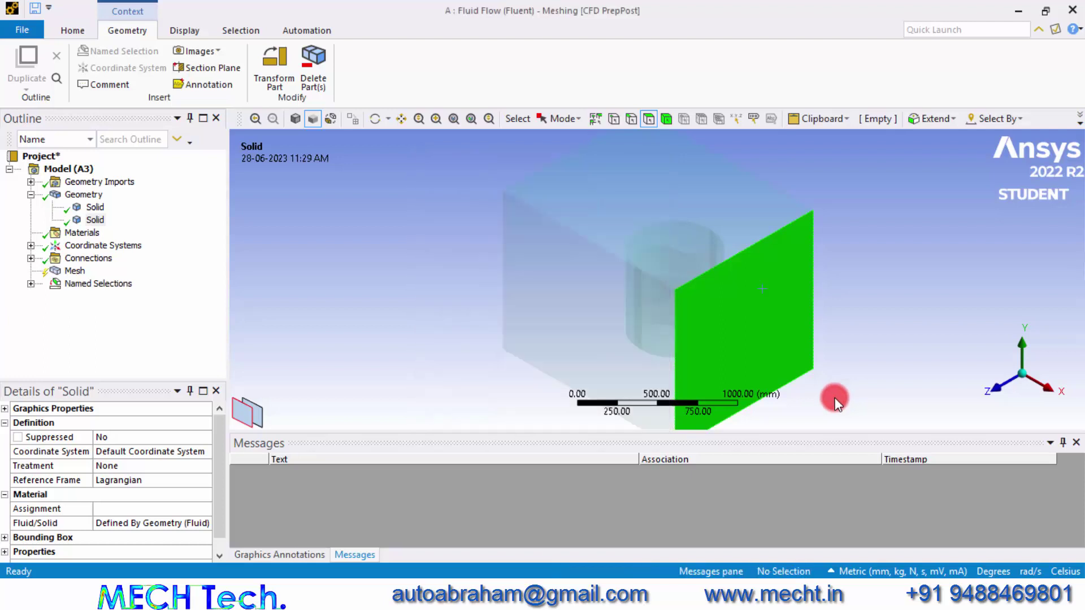
# Create a second named selection from the outer box's face on its -X side, opposite the inlet.
pyautogui.moveTo(749, 384); pyautogui.dragTo(502, 227, button='middle')
pyautogui.click(503, 227)
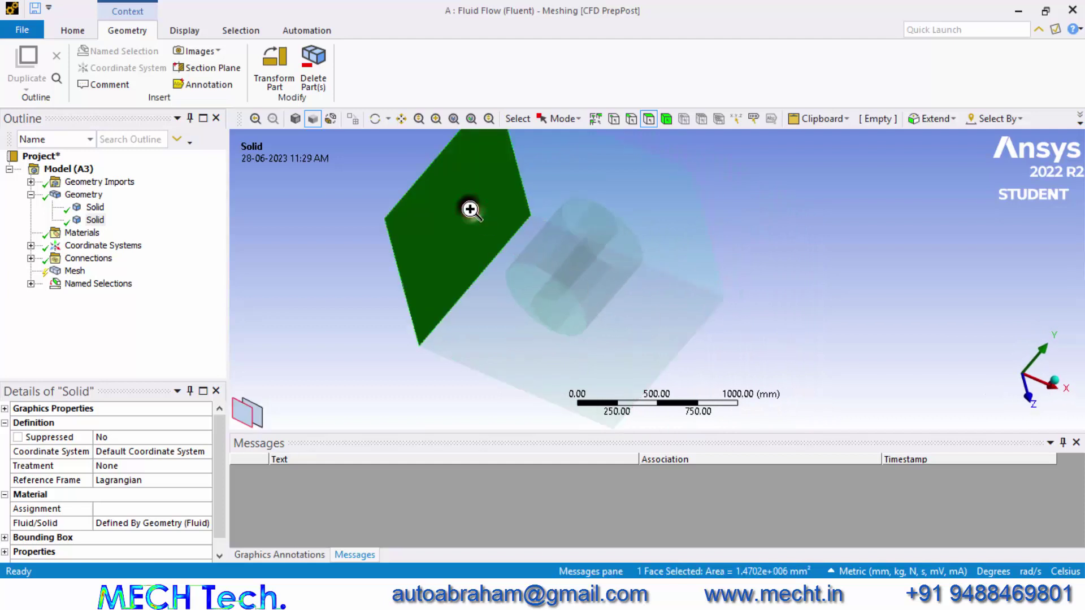
pyautogui.rightClick(471, 209)
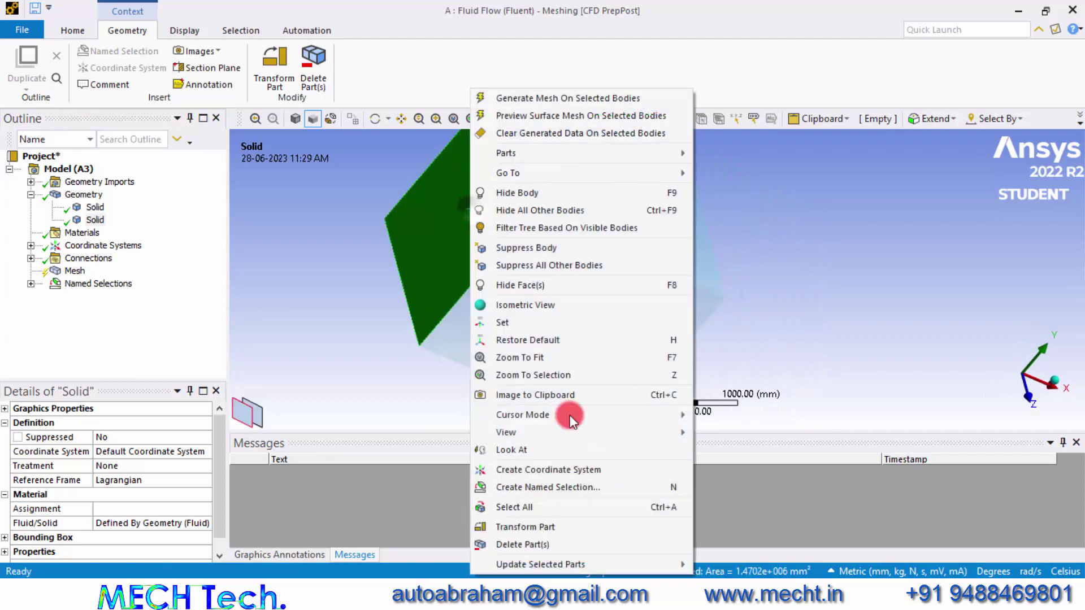
pyautogui.click(551, 487)
pyautogui.write('in')
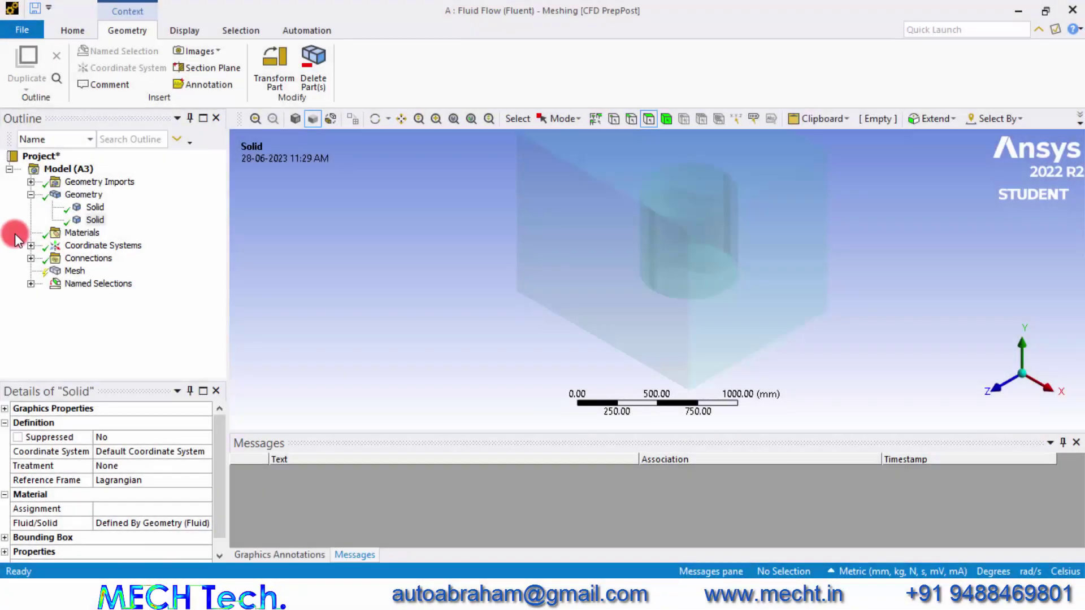
# Select the outer box as a whole body and create a named selection "outside encl" from it.
pyautogui.click(101, 221)
pyautogui.click(770, 191)
pyautogui.click(667, 120)
pyautogui.click(666, 120)
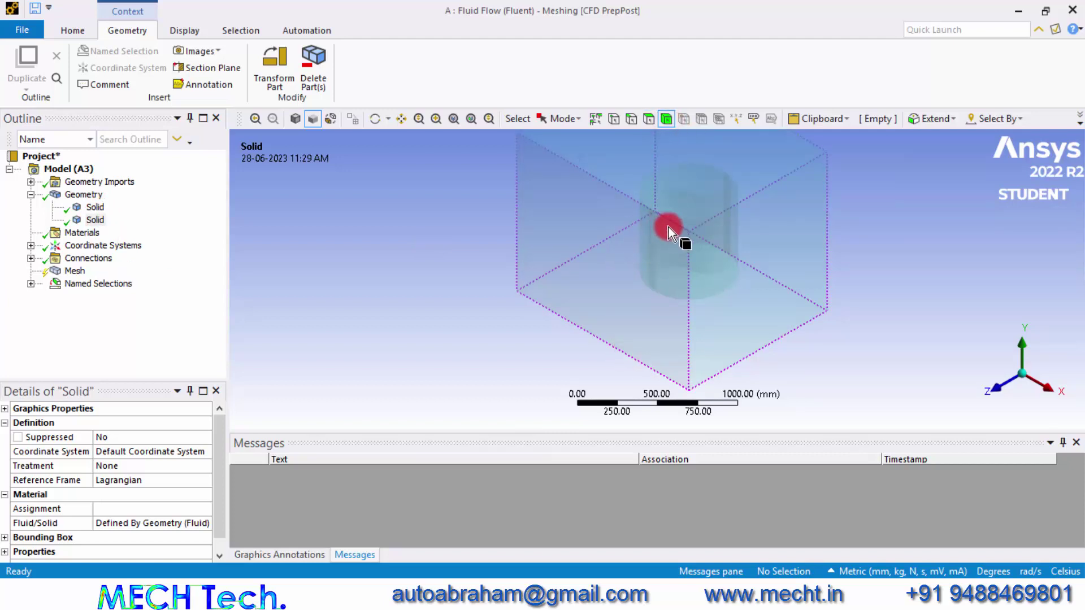
pyautogui.click(667, 229)
pyautogui.rightClick(570, 266)
pyautogui.moveTo(633, 565)
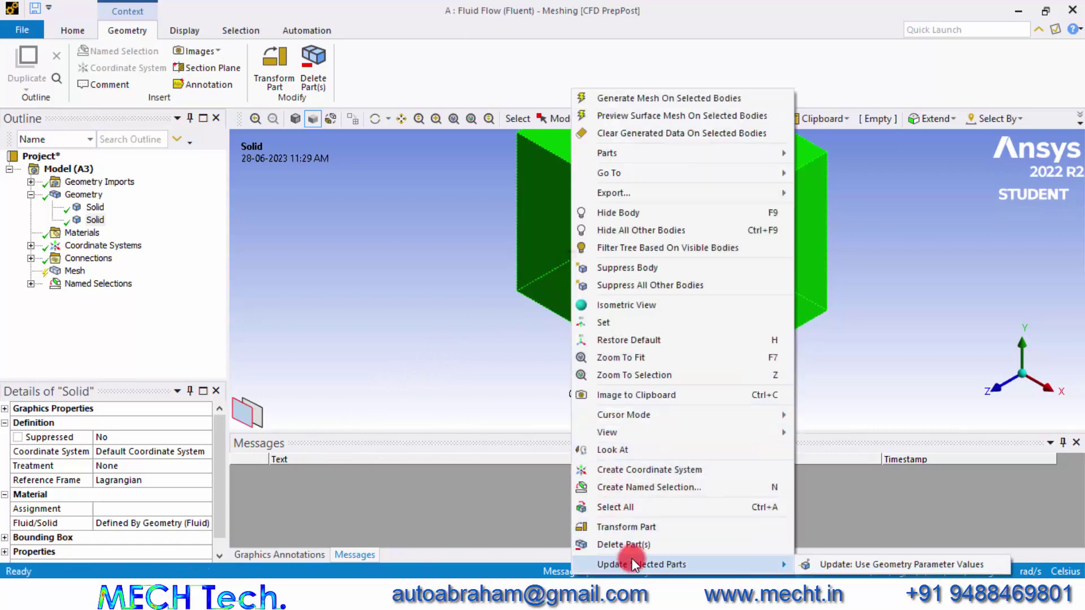
pyautogui.click(656, 487)
pyautogui.write('outside ')
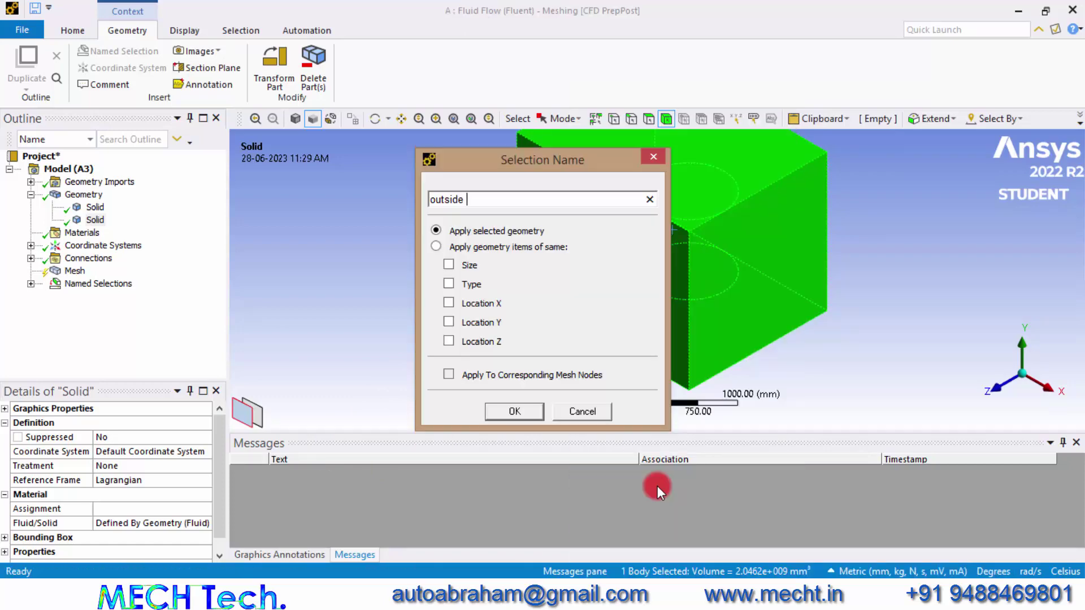
pyautogui.write('encl')
pyautogui.press('Return')
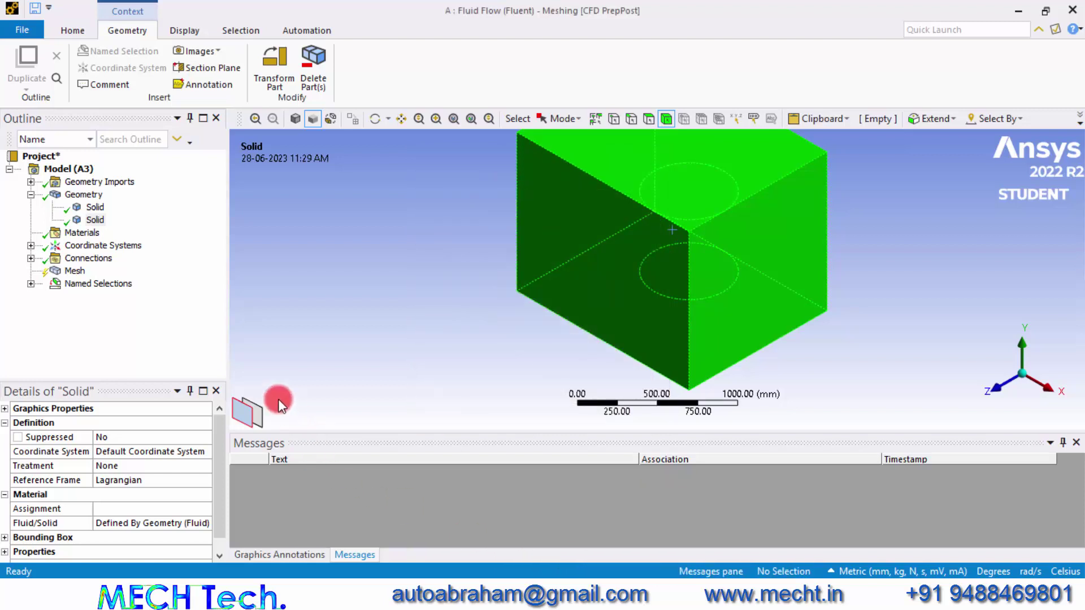
# Hide the outer box body so that the inner cylinder can be selected.
pyautogui.click(258, 412)
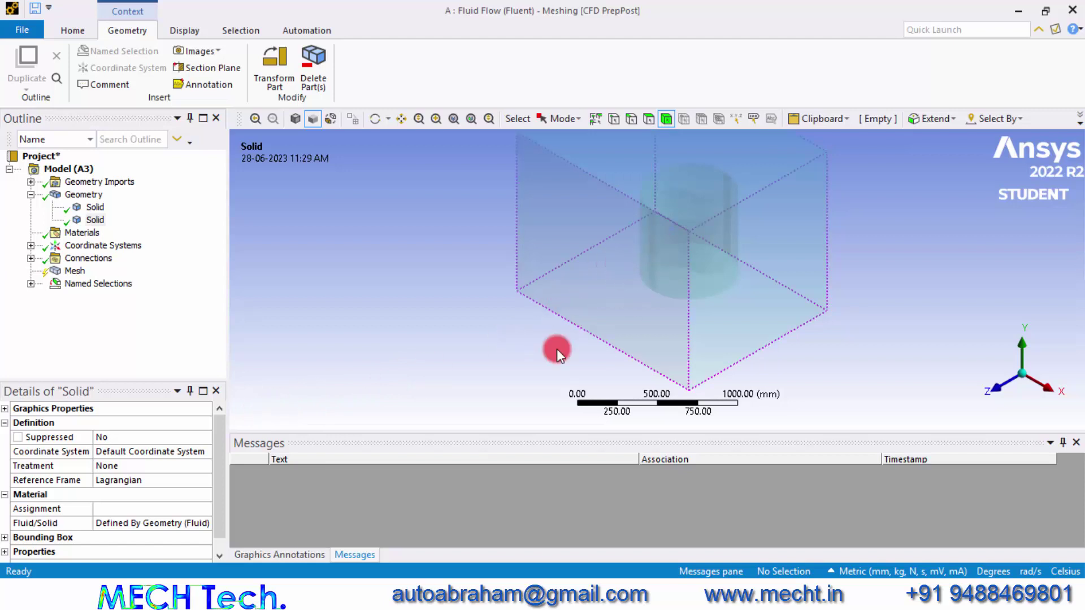
pyautogui.rightClick(659, 251)
pyautogui.click(335, 354)
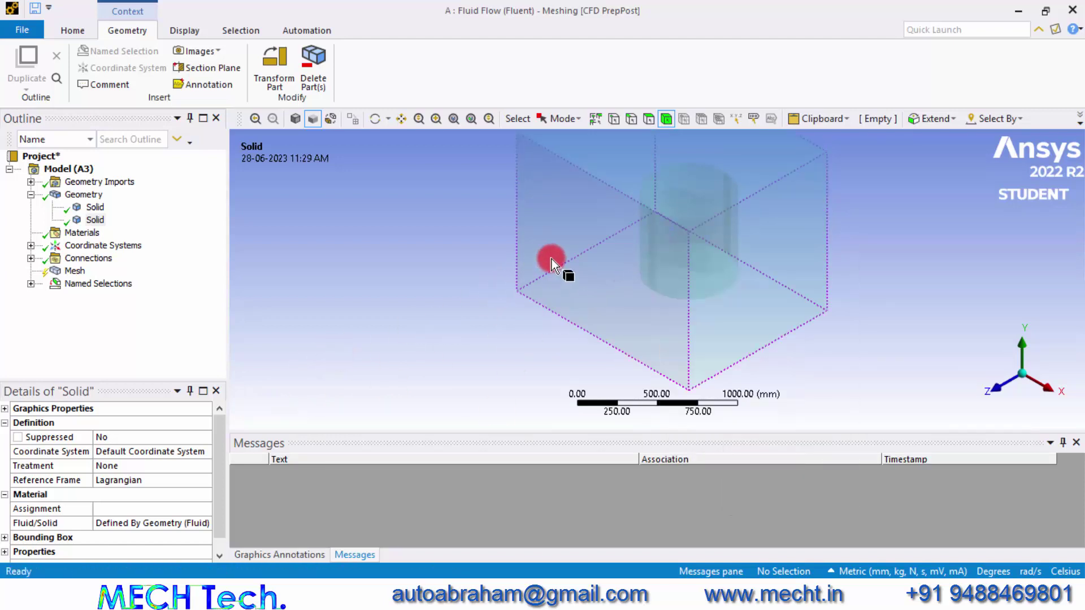
pyautogui.click(552, 259)
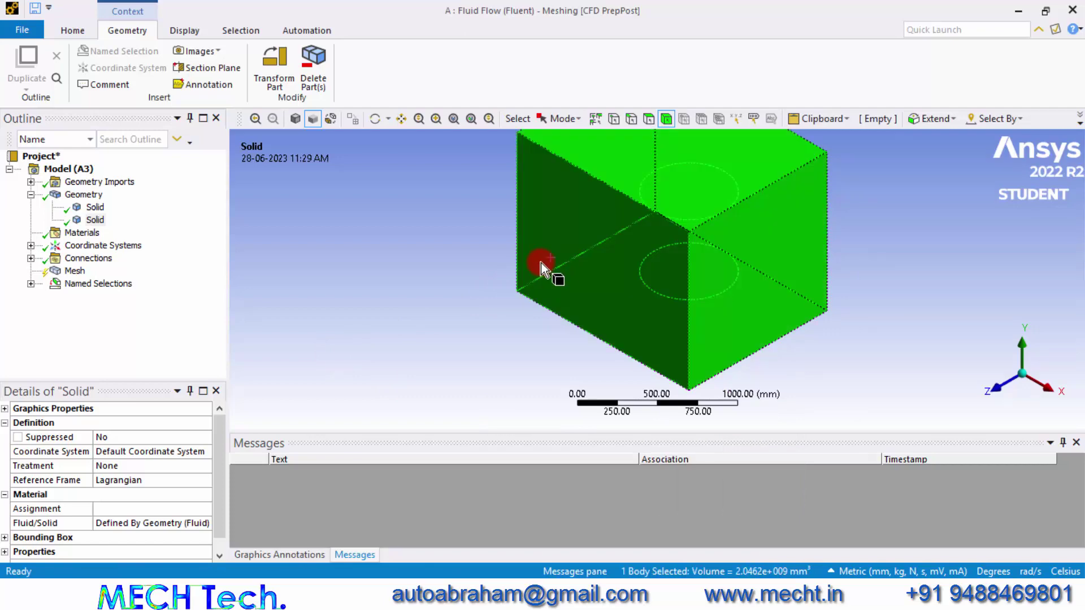
pyautogui.rightClick(542, 264)
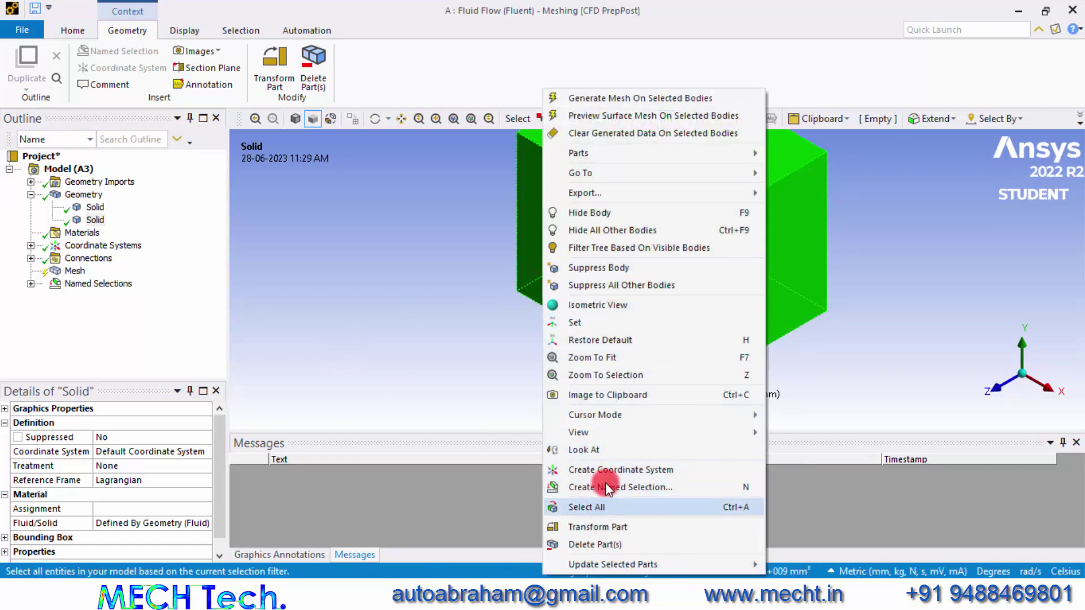
pyautogui.click(604, 216)
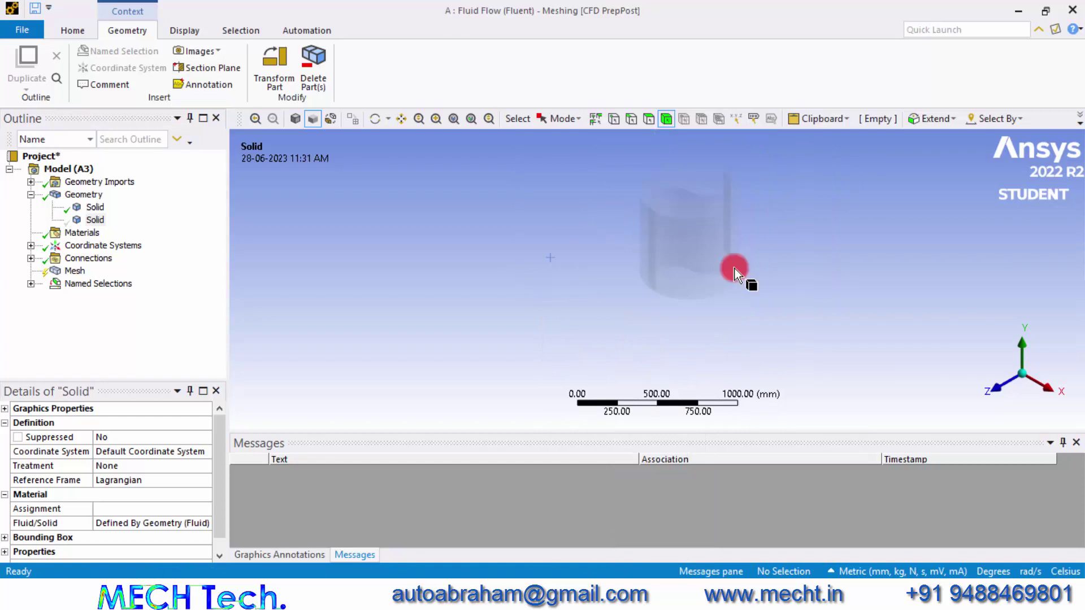
# Create a named selection "rotating body" from the inner cylinder body.
pyautogui.click(706, 246)
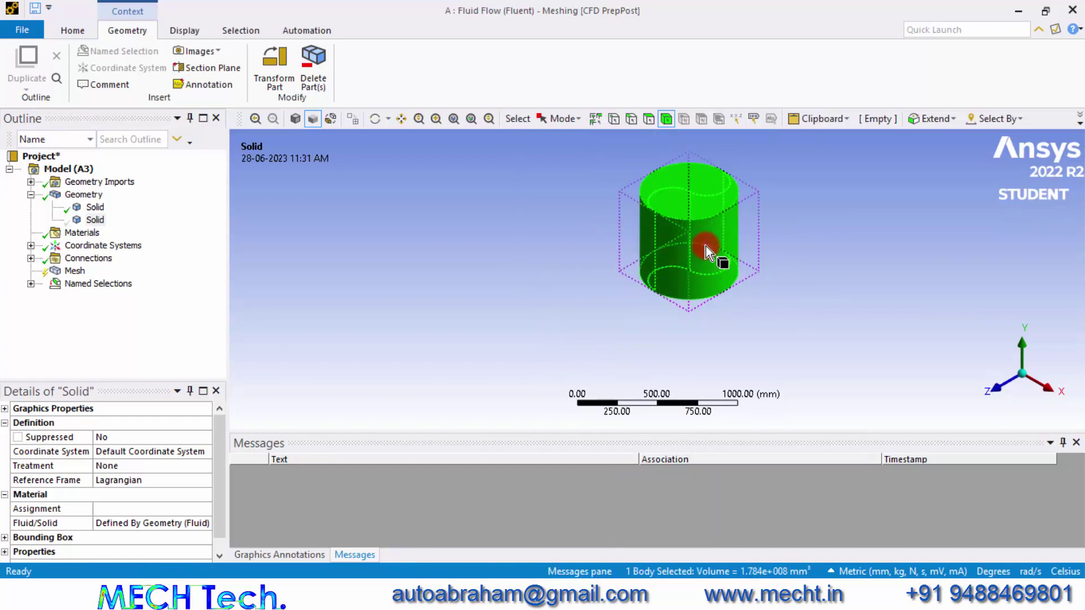
pyautogui.rightClick(706, 246)
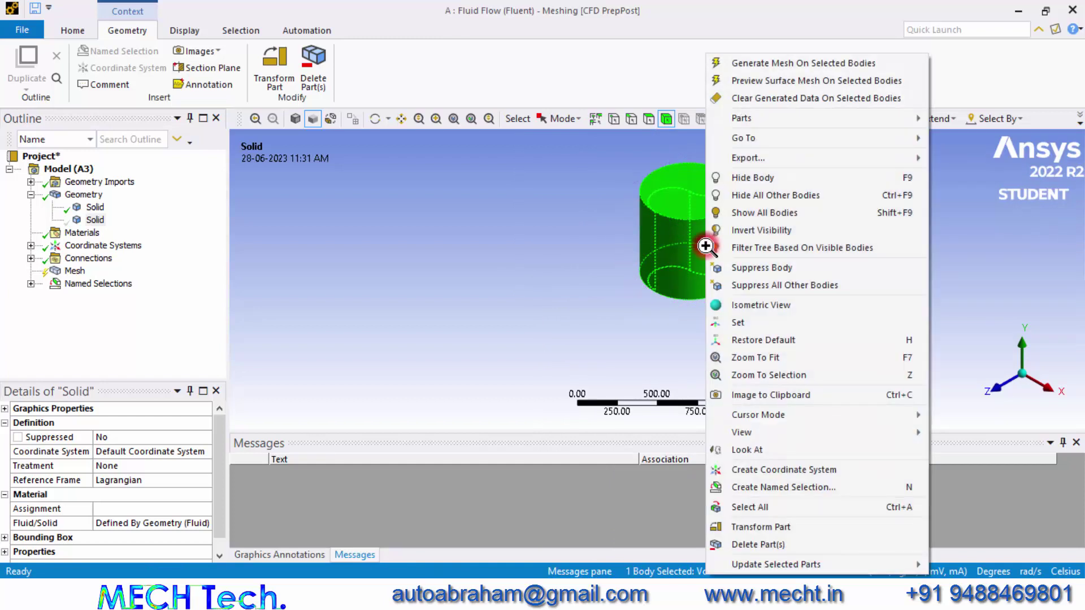
pyautogui.click(765, 489)
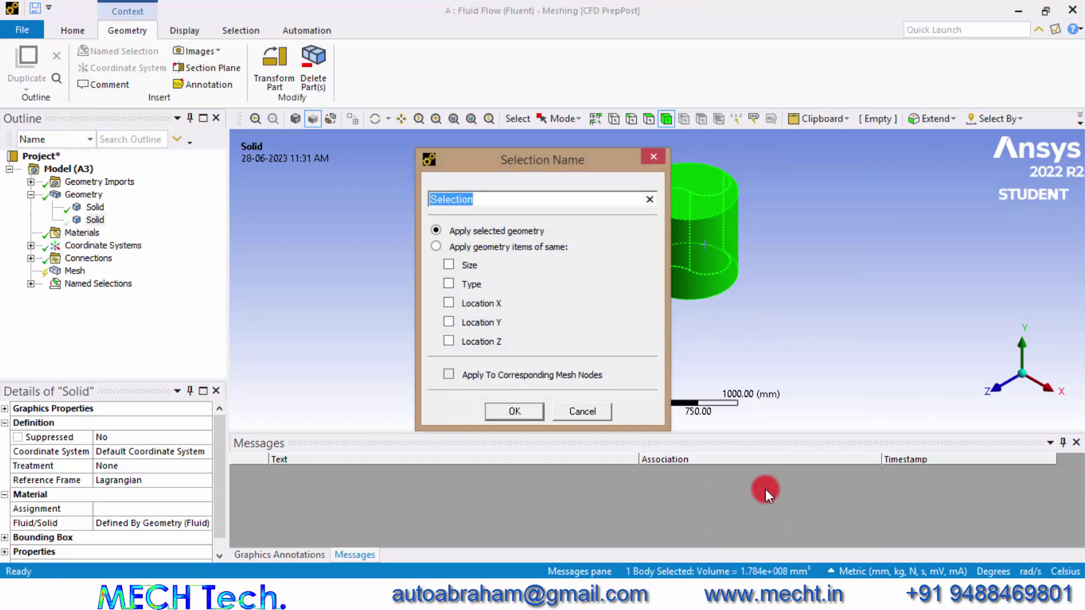
pyautogui.write('rotating body')
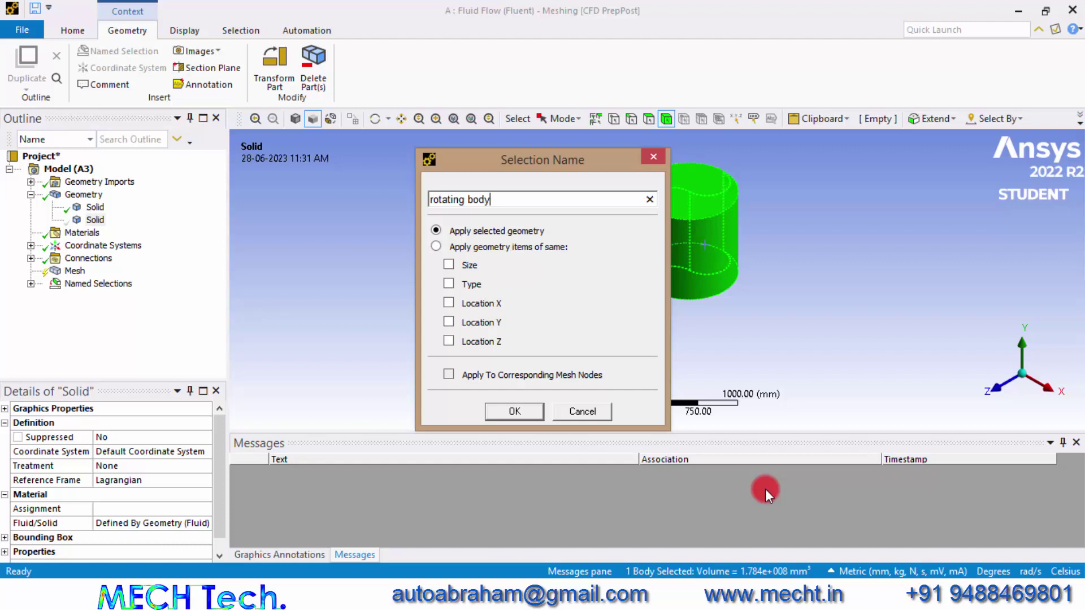
pyautogui.press('Return')
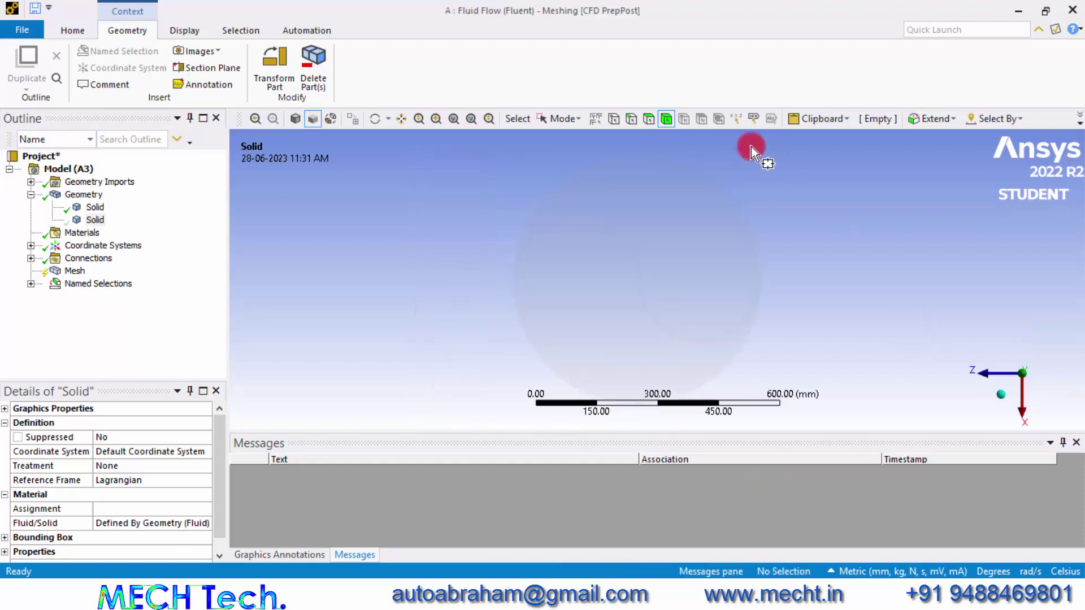
# Box-select the faces of the S-shaped blade cavity inside the cylinder and create a named selection "blade" from them.
pyautogui.click(648, 119)
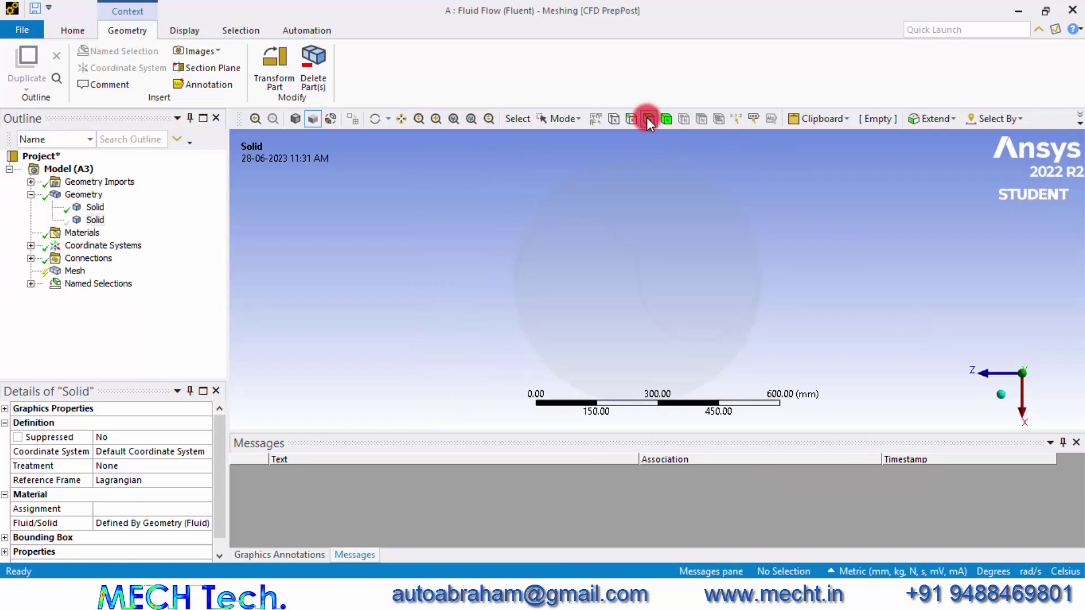
pyautogui.click(554, 120)
pyautogui.click(561, 152)
pyautogui.moveTo(470, 192); pyautogui.dragTo(823, 360)
pyautogui.moveTo(809, 345); pyautogui.dragTo(821, 311, button='middle')
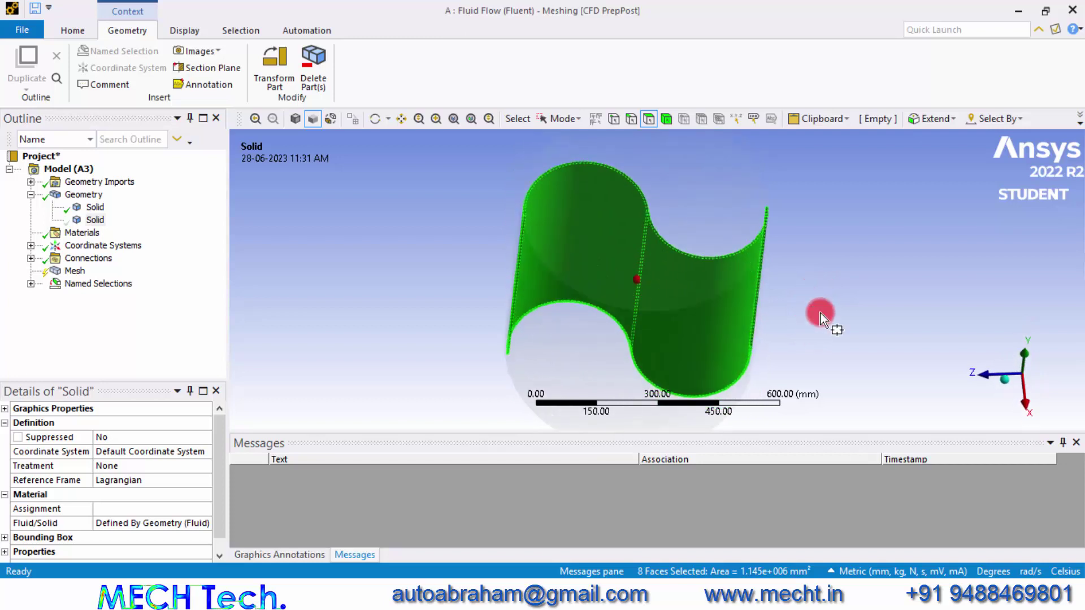
pyautogui.rightClick(735, 283)
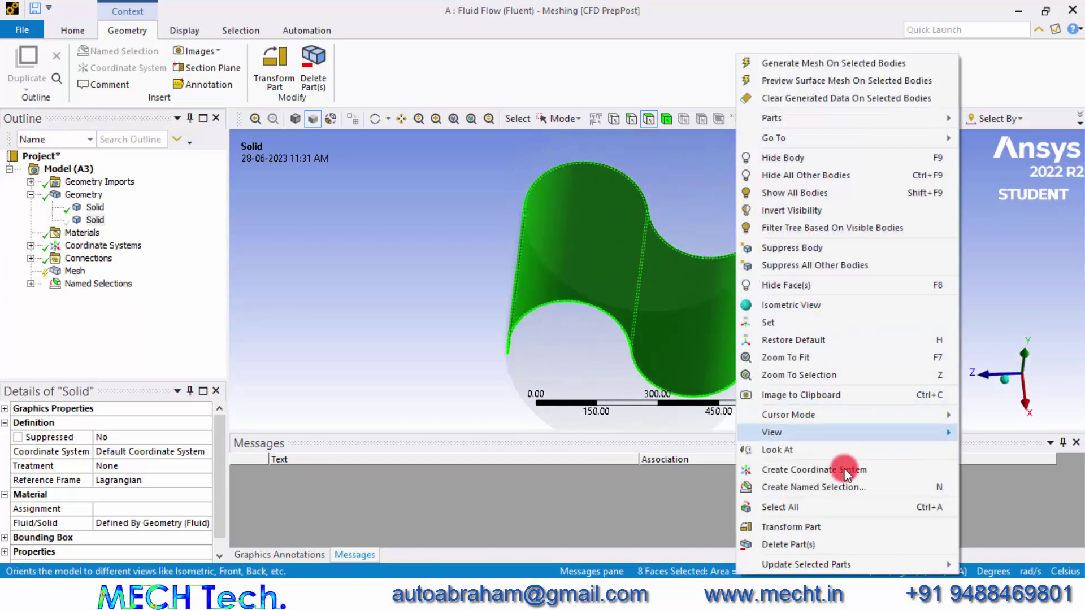
pyautogui.click(824, 487)
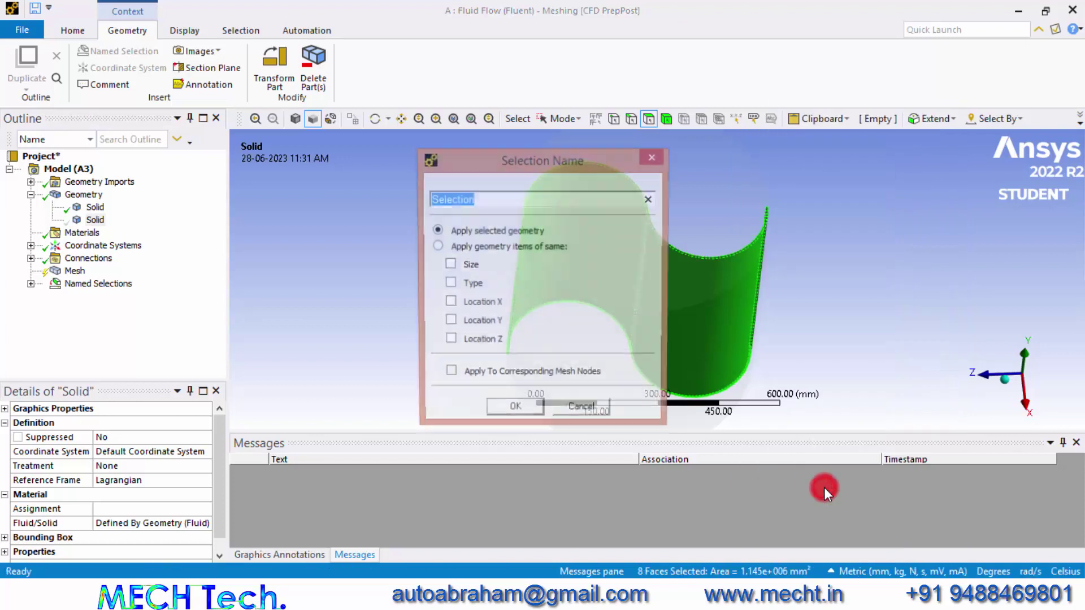
pyautogui.write('blade')
pyautogui.press('Return')
# Review the inlet, pressure outlet and outside encl named selections in the model tree.
pyautogui.click(32, 283)
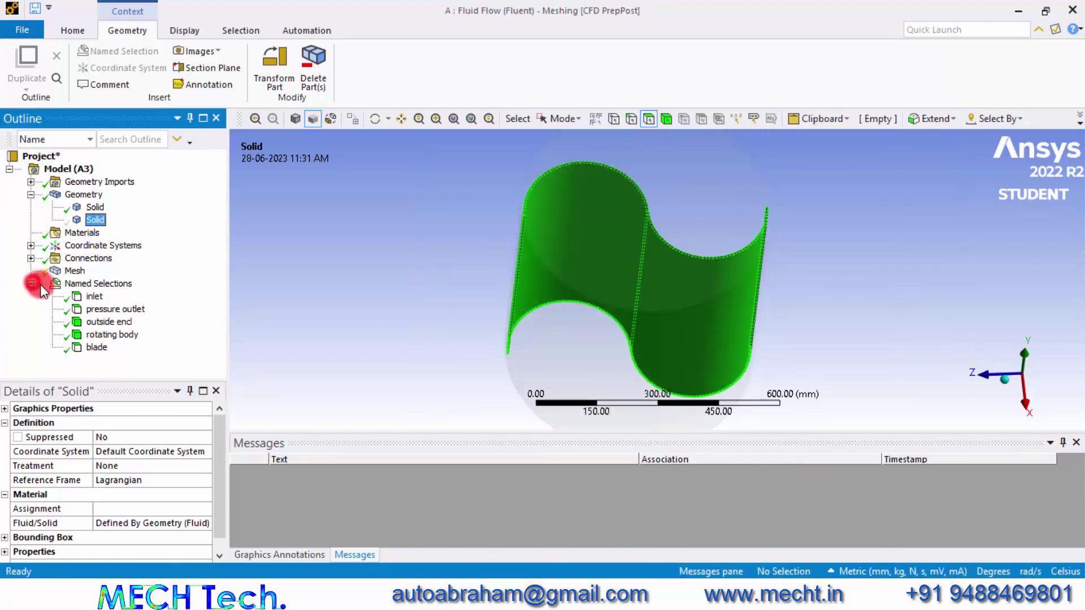
pyautogui.click(95, 296)
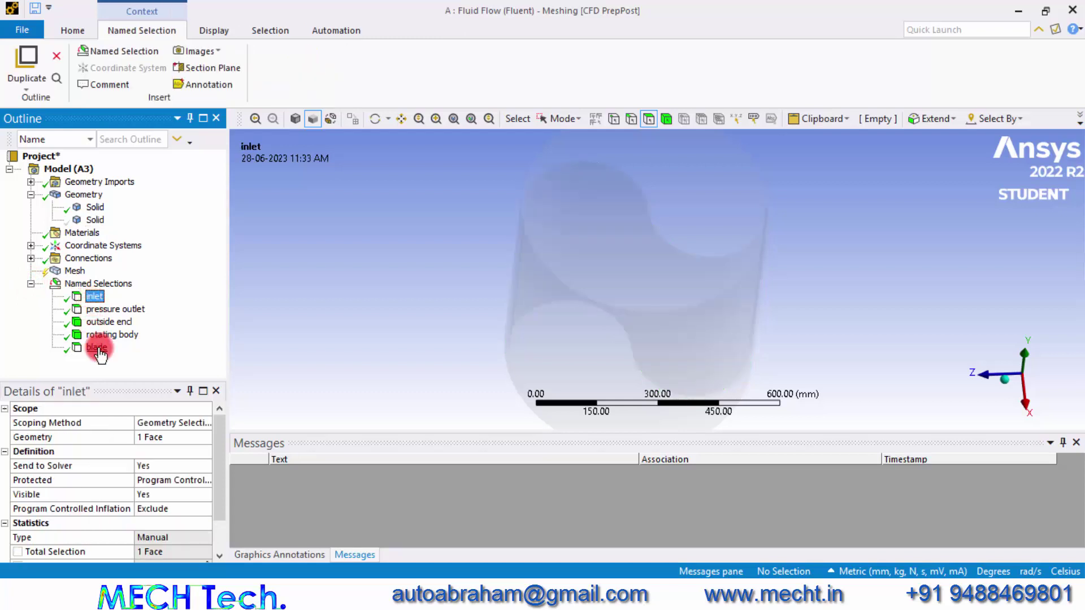
pyautogui.click(105, 309)
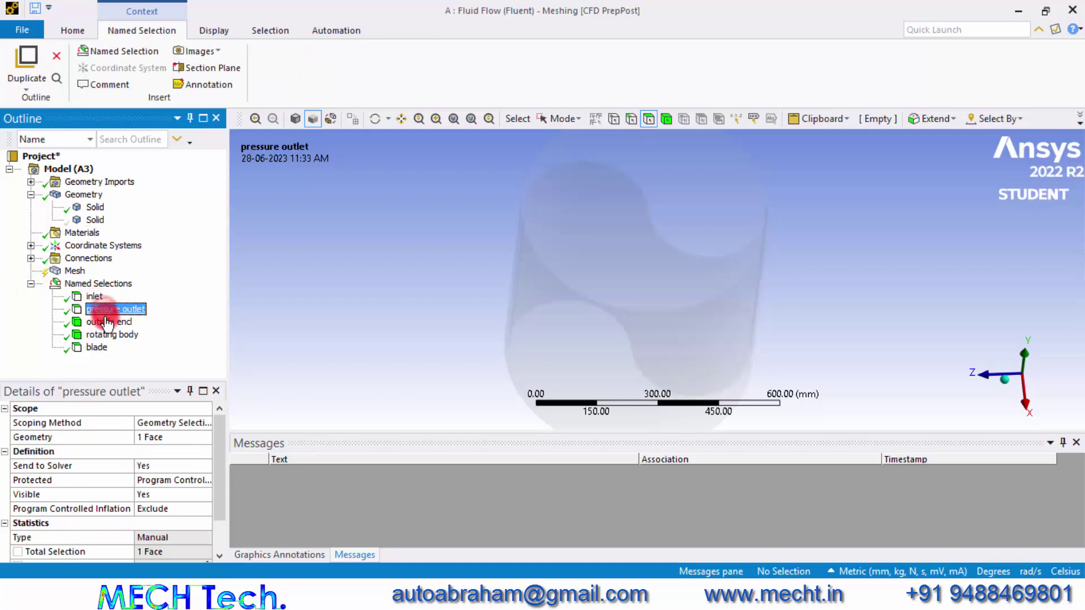
pyautogui.click(108, 321)
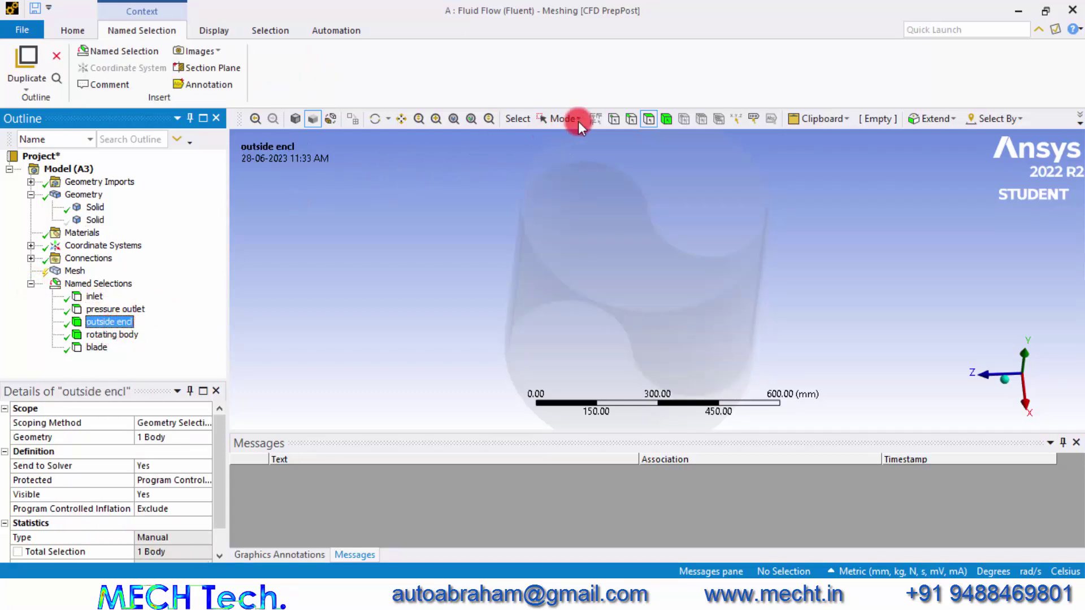
# Show the hidden outer box body again and review the outside encl, rotating body and blade named selections.
pyautogui.rightClick(96, 220)
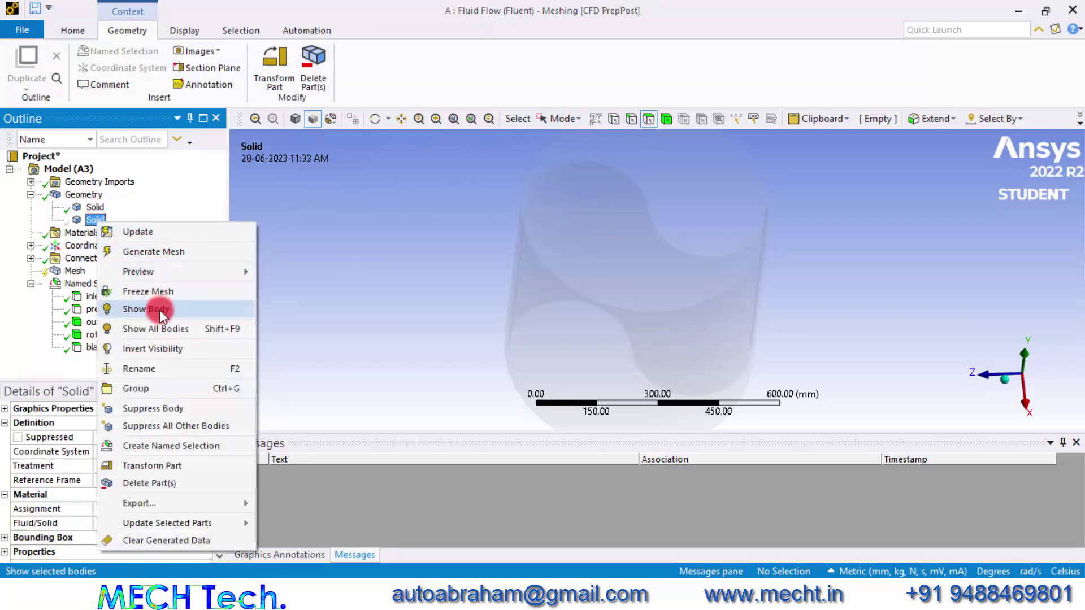
pyautogui.click(166, 310)
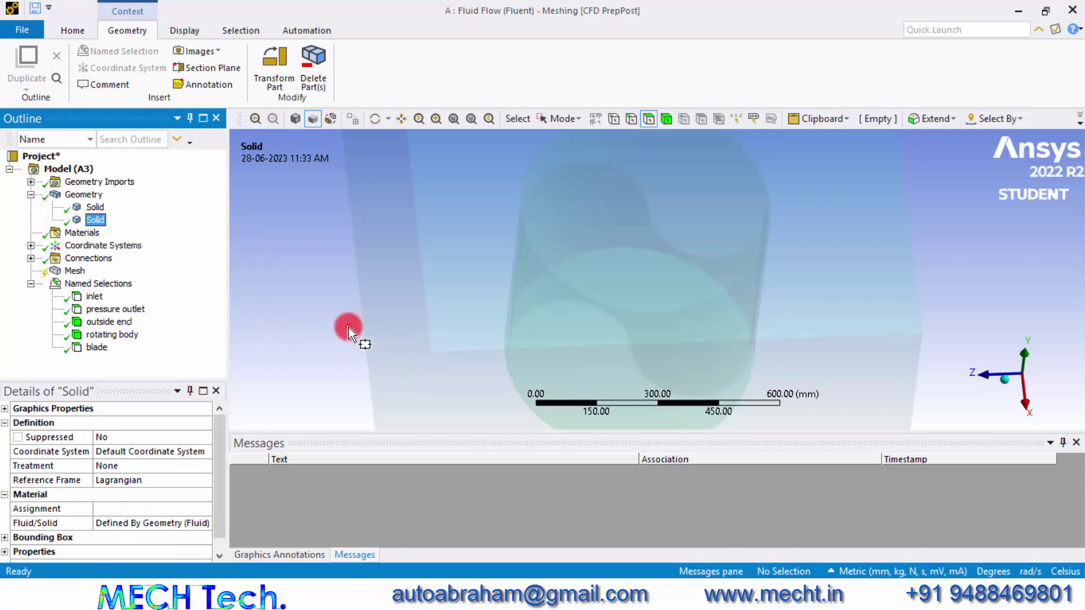
pyautogui.click(105, 323)
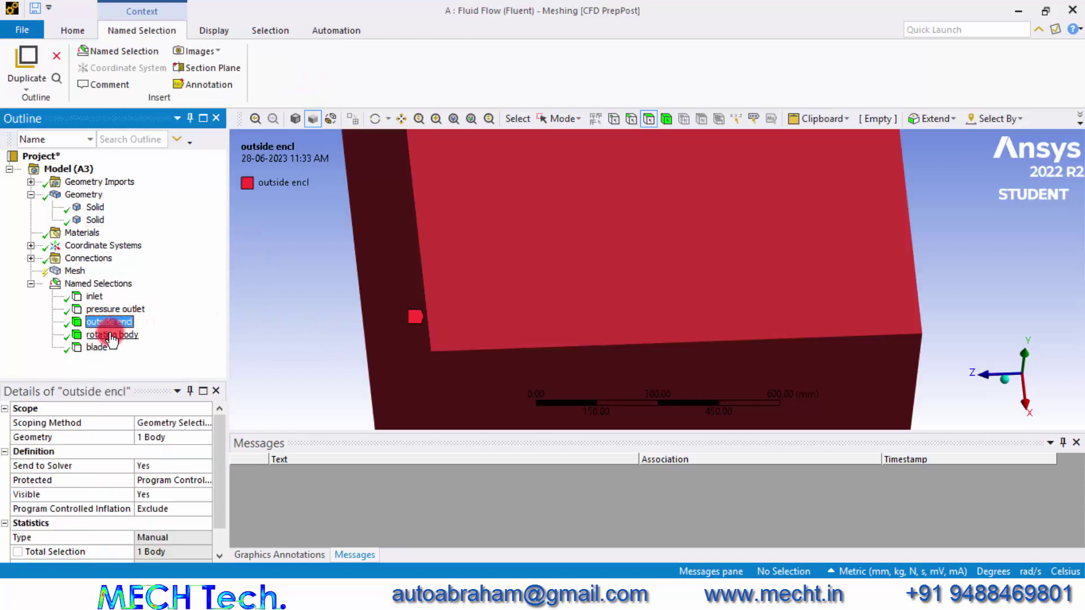
pyautogui.click(112, 334)
pyautogui.click(116, 347)
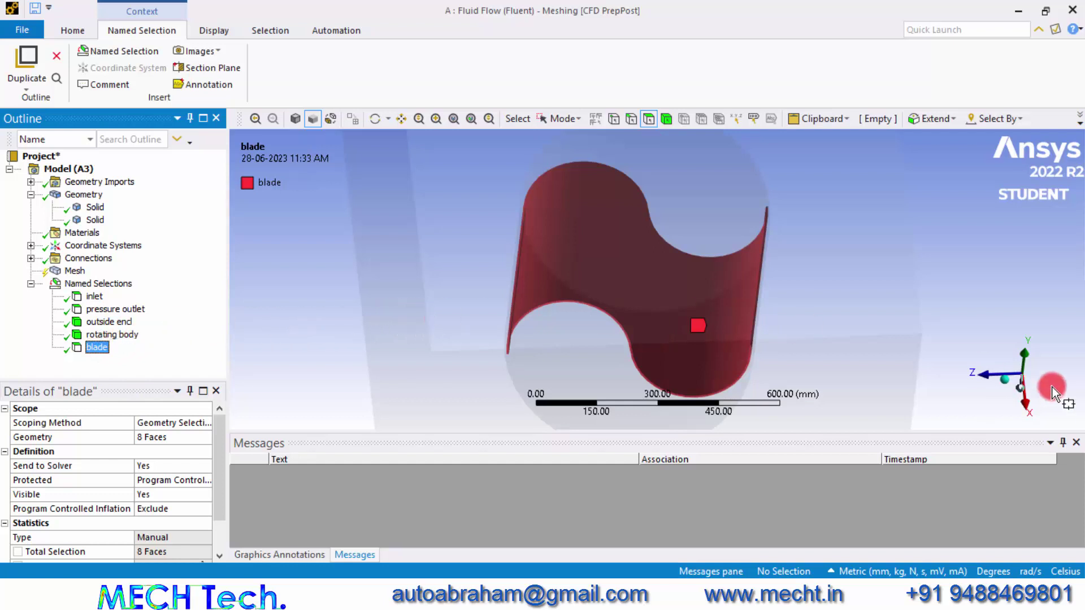
pyautogui.click(884, 316)
pyautogui.scroll(-3, 852, 313)
# Open the mesh settings and switch the unit system to Metric (cm, g, dyne, s, V, A).
pyautogui.click(75, 273)
pyautogui.moveTo(226, 523); pyautogui.dragTo(268, 528)
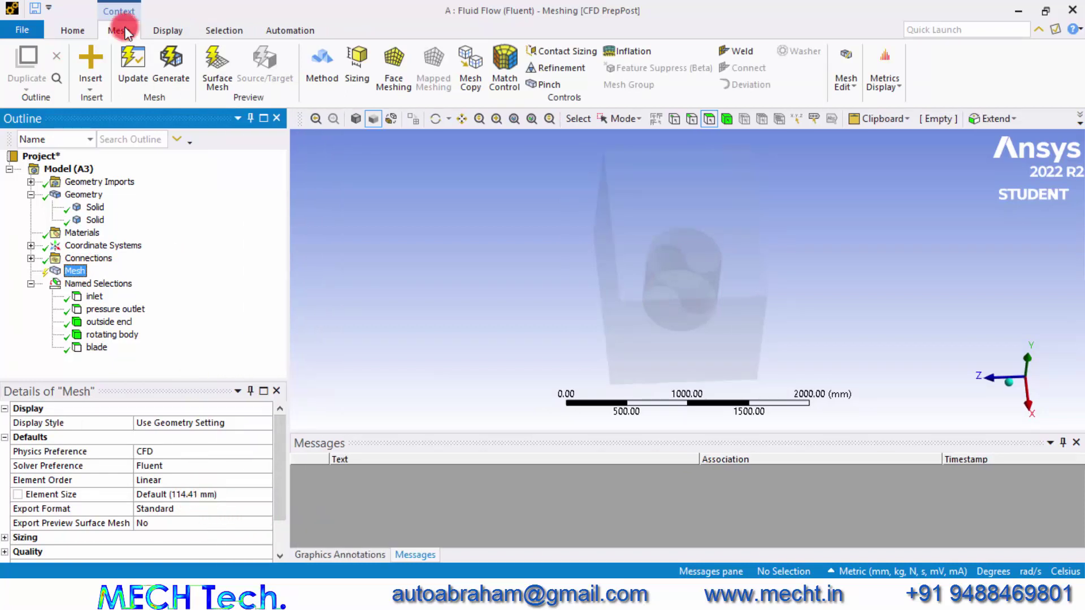
pyautogui.click(73, 28)
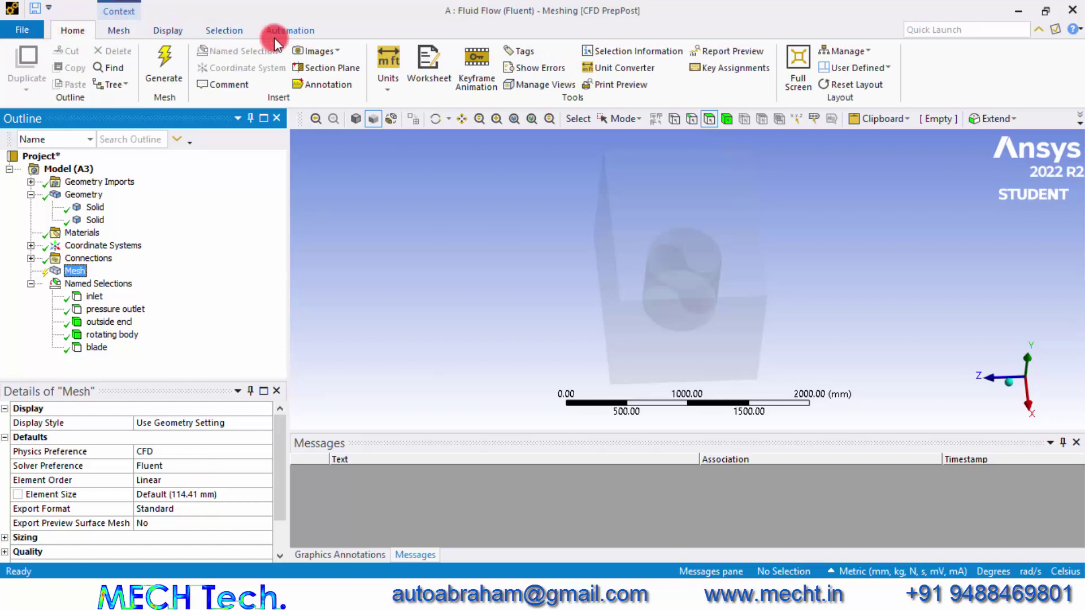
pyautogui.click(395, 89)
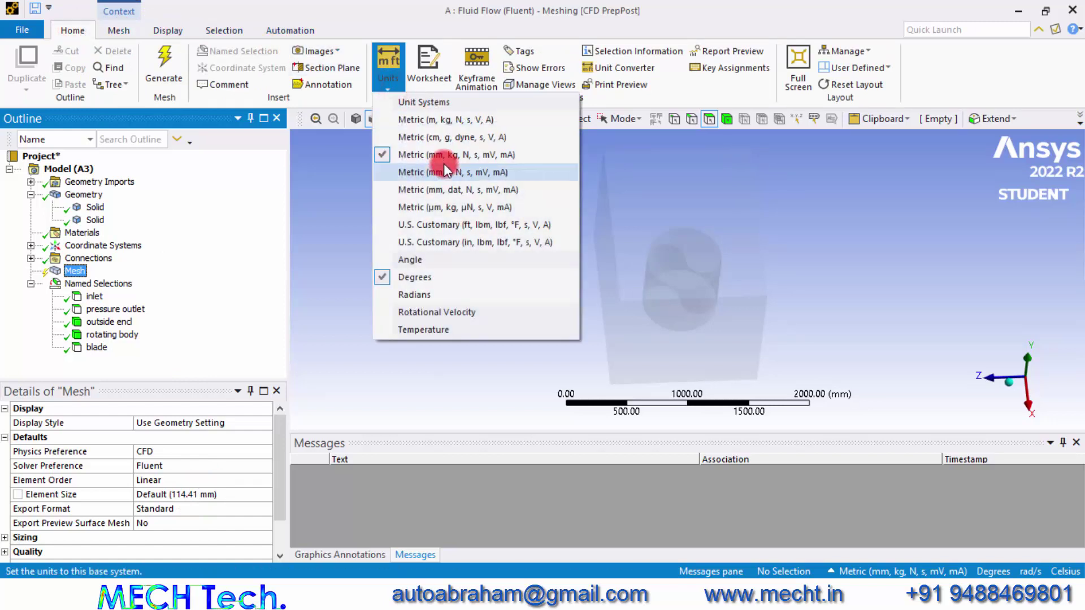
pyautogui.click(446, 138)
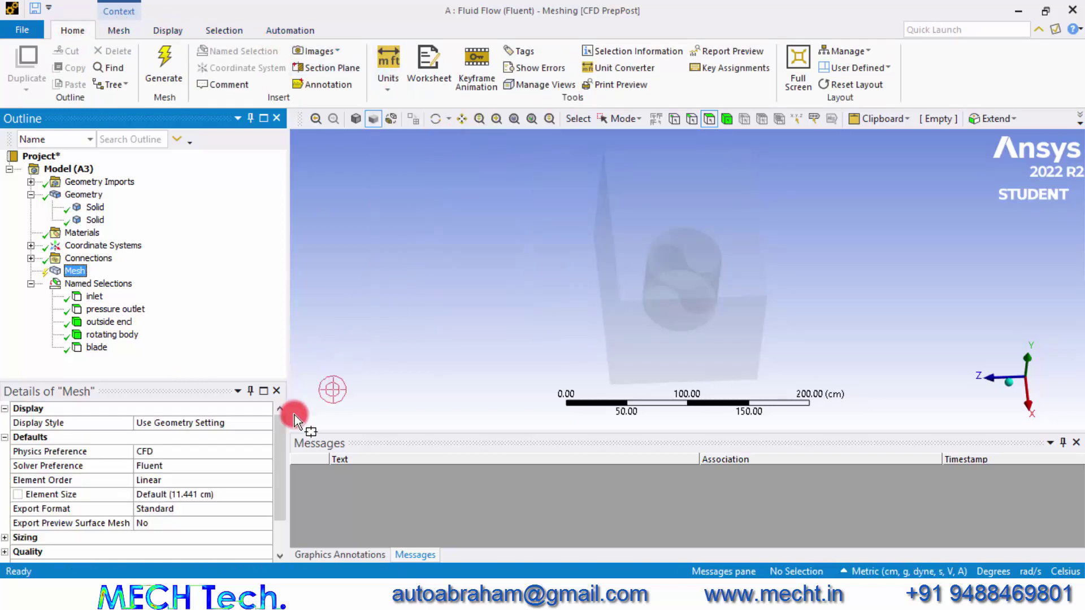
# Set the mesh element size to 5 cm, generate the mesh and inspect it on the outer box.
pyautogui.click(208, 504)
pyautogui.click(199, 496)
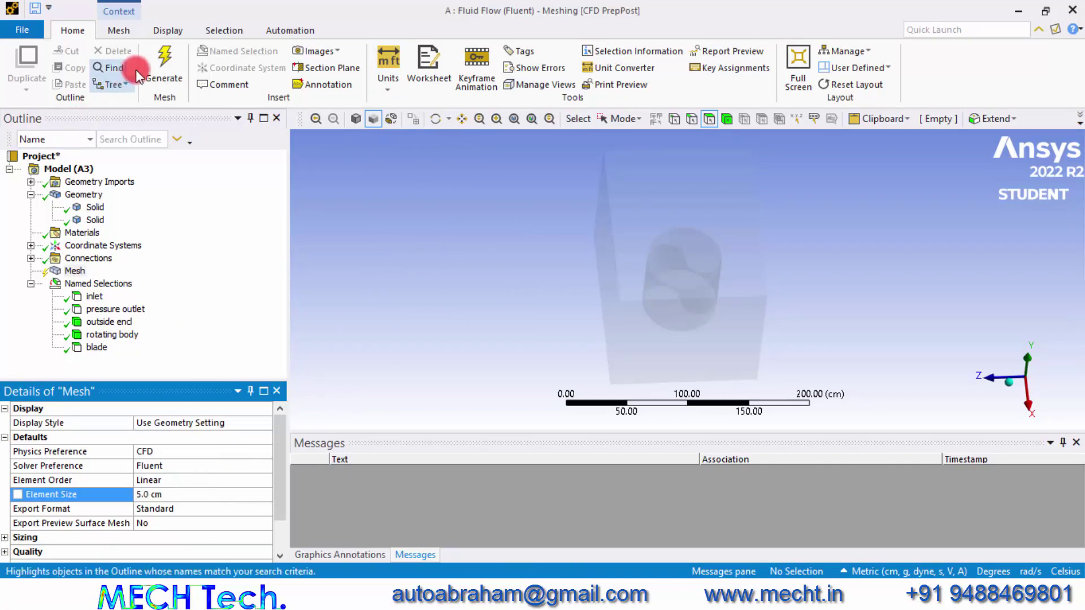
pyautogui.click(173, 65)
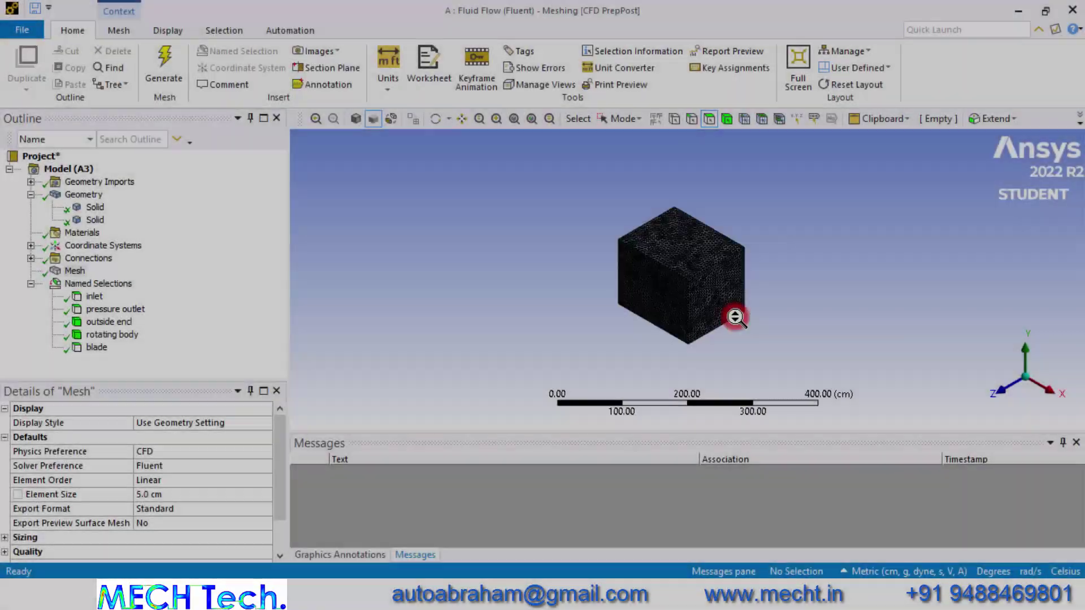
pyautogui.scroll(3, 729, 315)
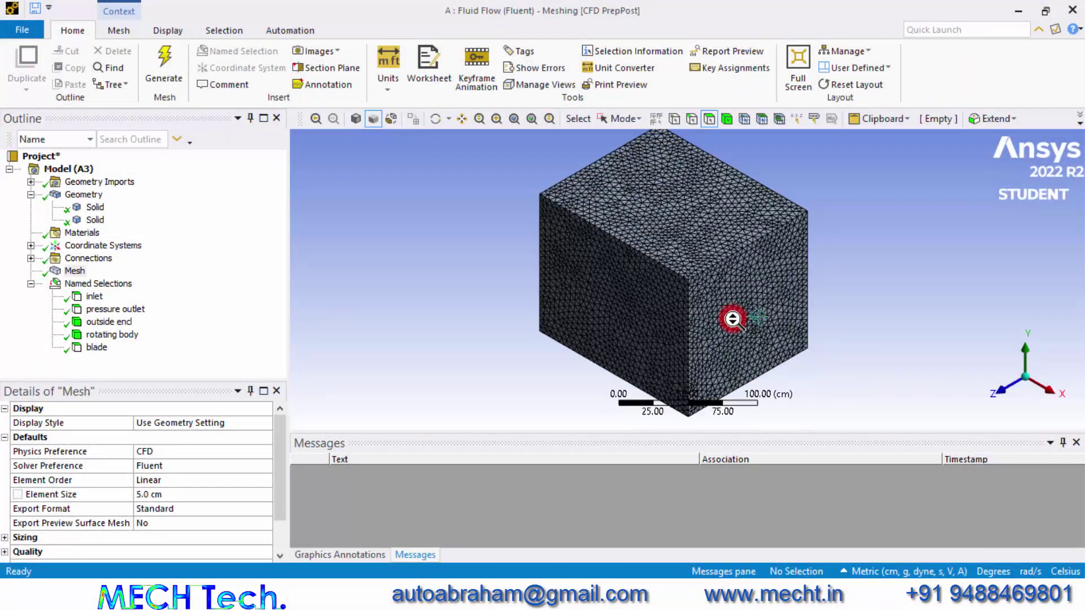
pyautogui.scroll(-2, 695, 288)
pyautogui.scroll(3, 690, 291)
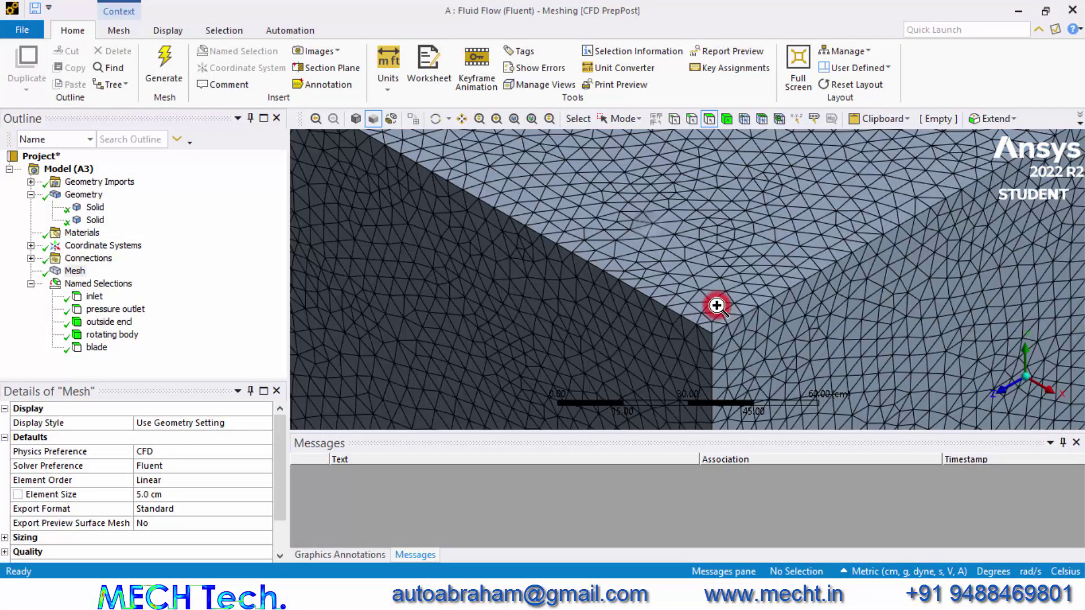
pyautogui.scroll(-3, 716, 310)
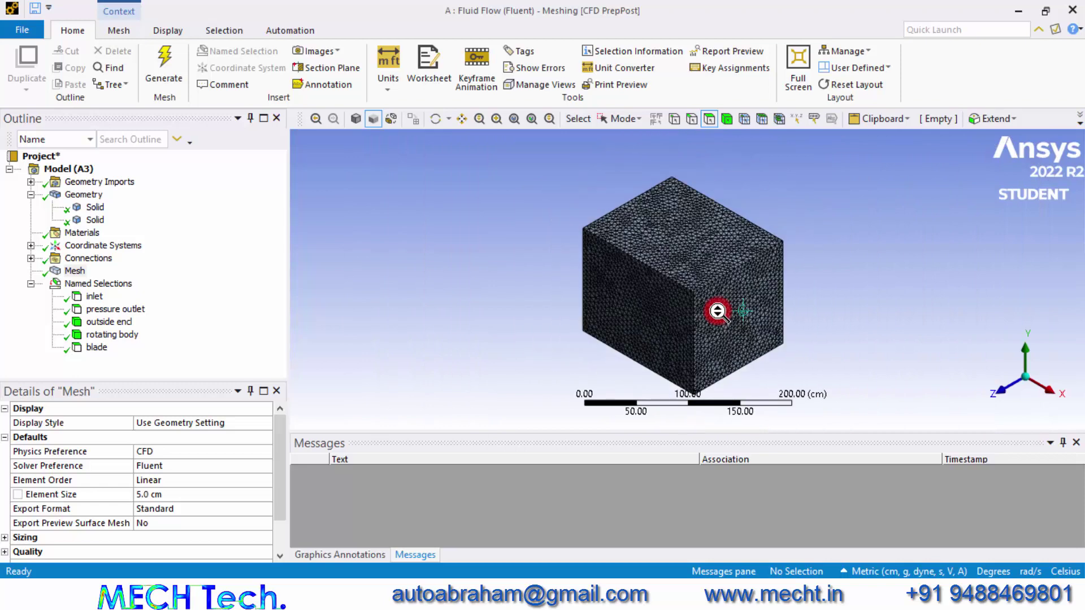
# Cut the meshed model with a vertical section plane through its middle, viewed along Z, and inspect the inner mesh.
pyautogui.click(1002, 391)
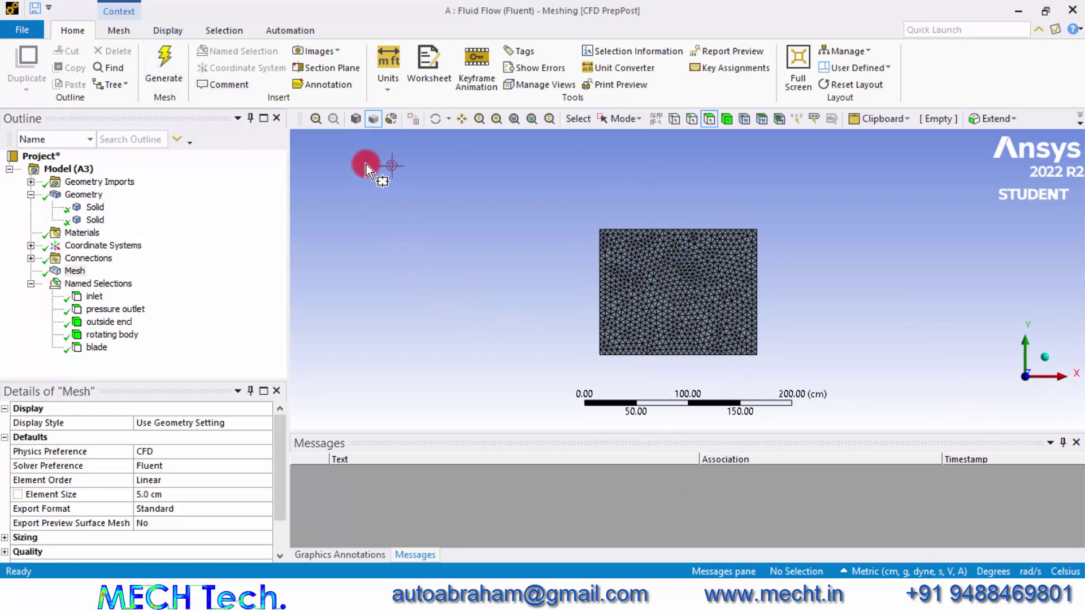
pyautogui.click(337, 68)
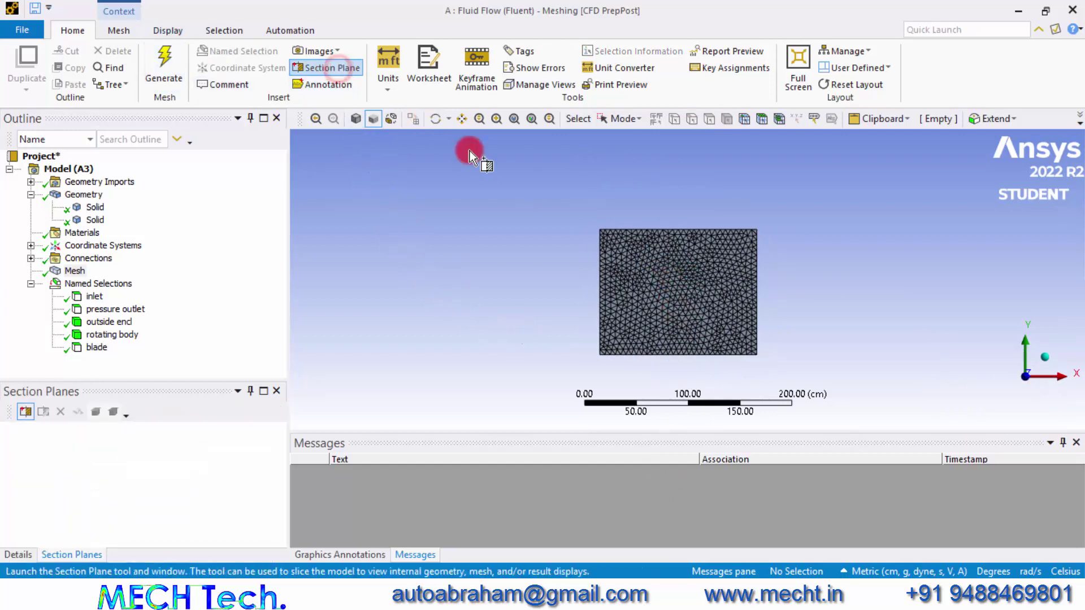
pyautogui.moveTo(676, 191); pyautogui.dragTo(686, 398)
pyautogui.moveTo(761, 322); pyautogui.dragTo(695, 295)
pyautogui.scroll(-3, 709, 316)
pyautogui.scroll(8, 729, 195)
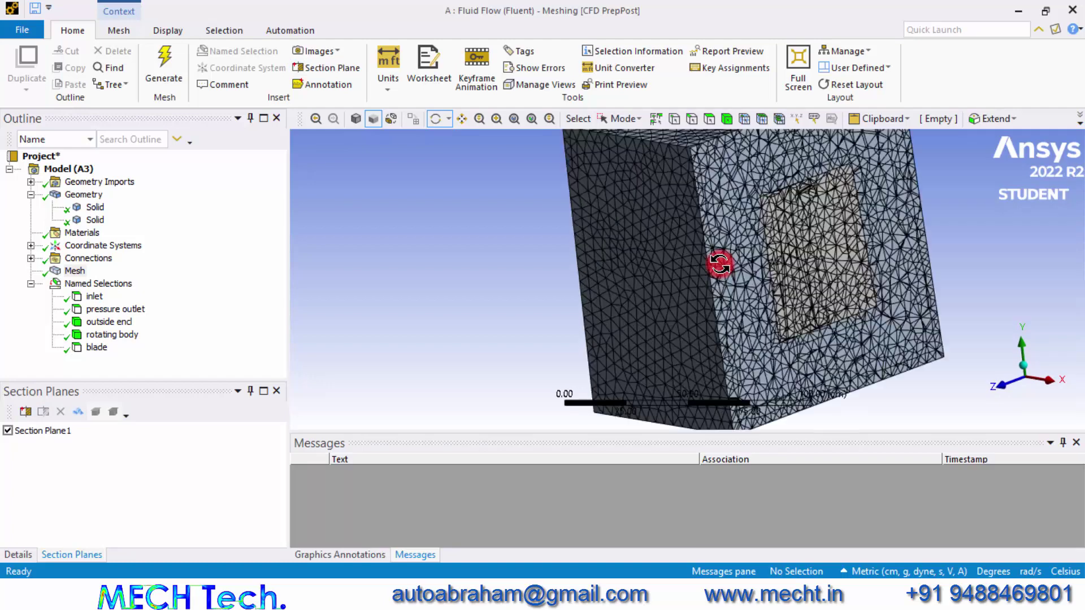
pyautogui.scroll(2, 921, 260)
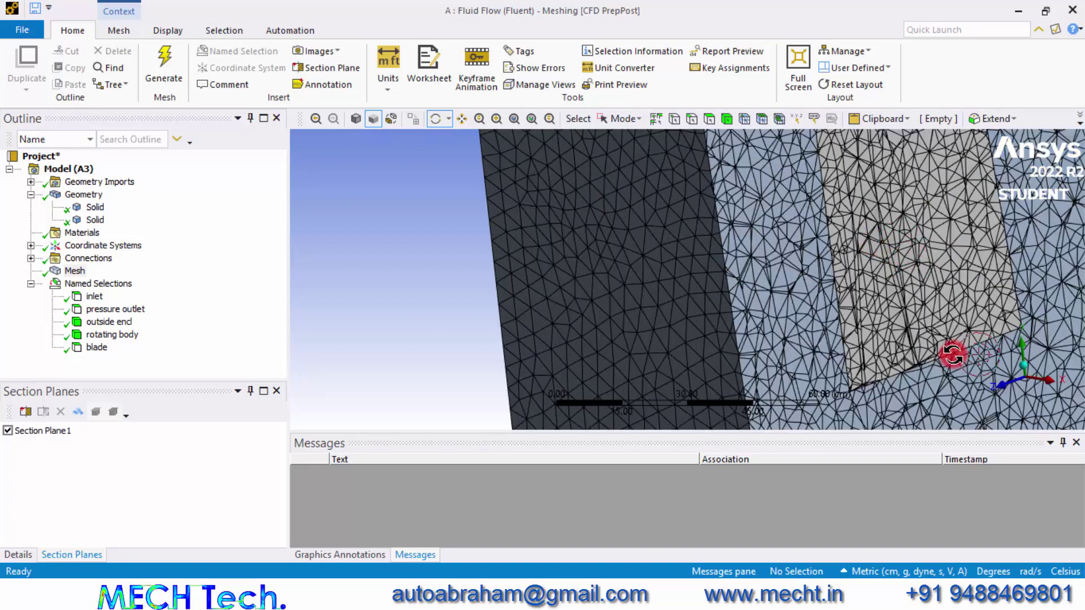
# Set the global mesh element size to 3 cm and regenerate the mesh.
pyautogui.click(18, 554)
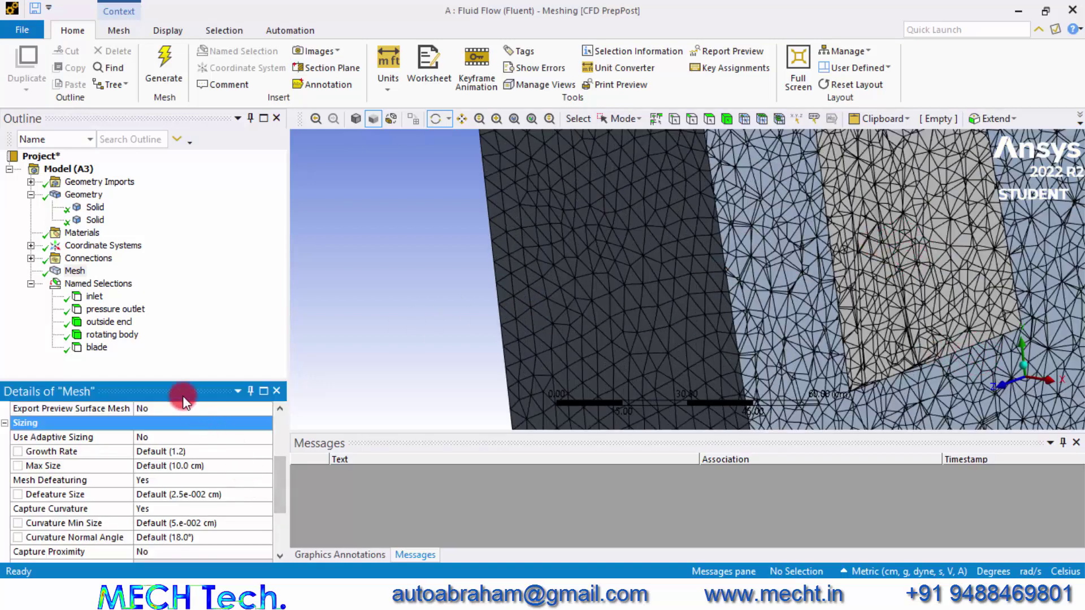
pyautogui.click(76, 271)
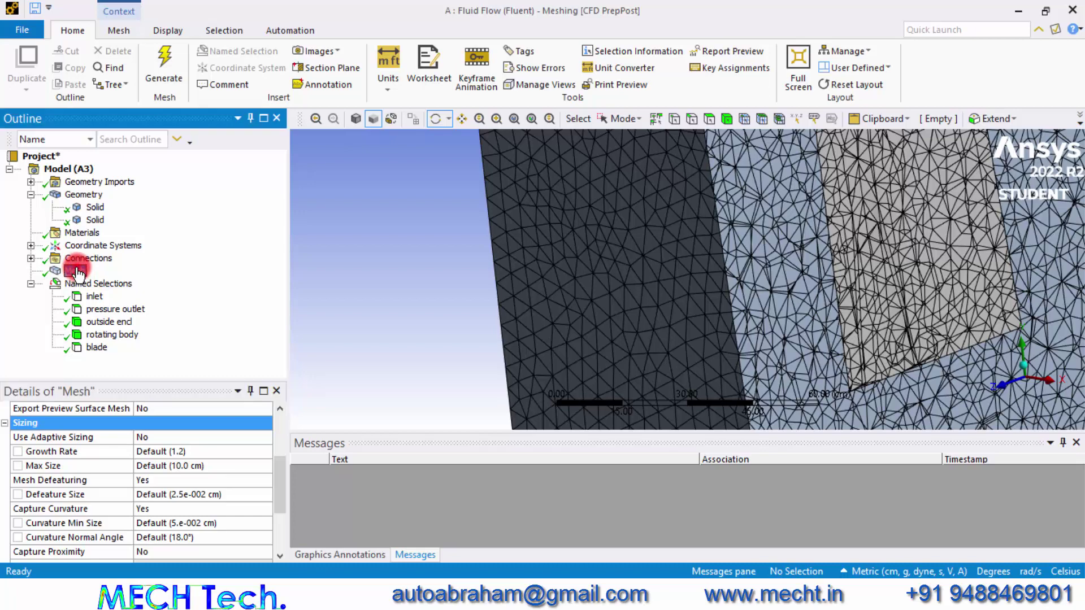
pyautogui.click(287, 547)
pyautogui.moveTo(278, 498); pyautogui.dragTo(252, 448)
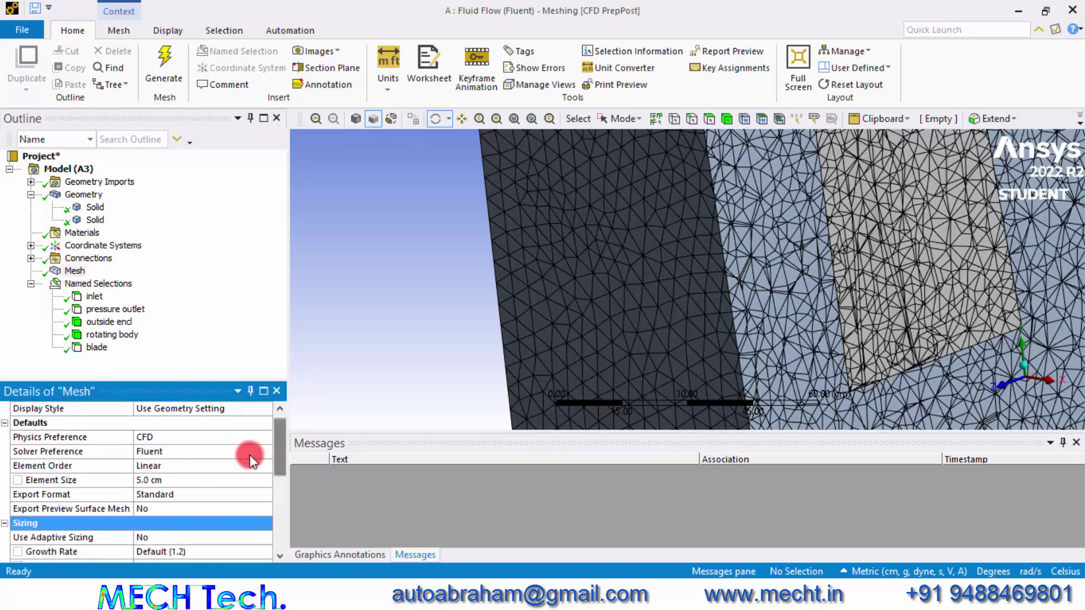
pyautogui.click(169, 480)
pyautogui.write('3')
pyautogui.press('Return')
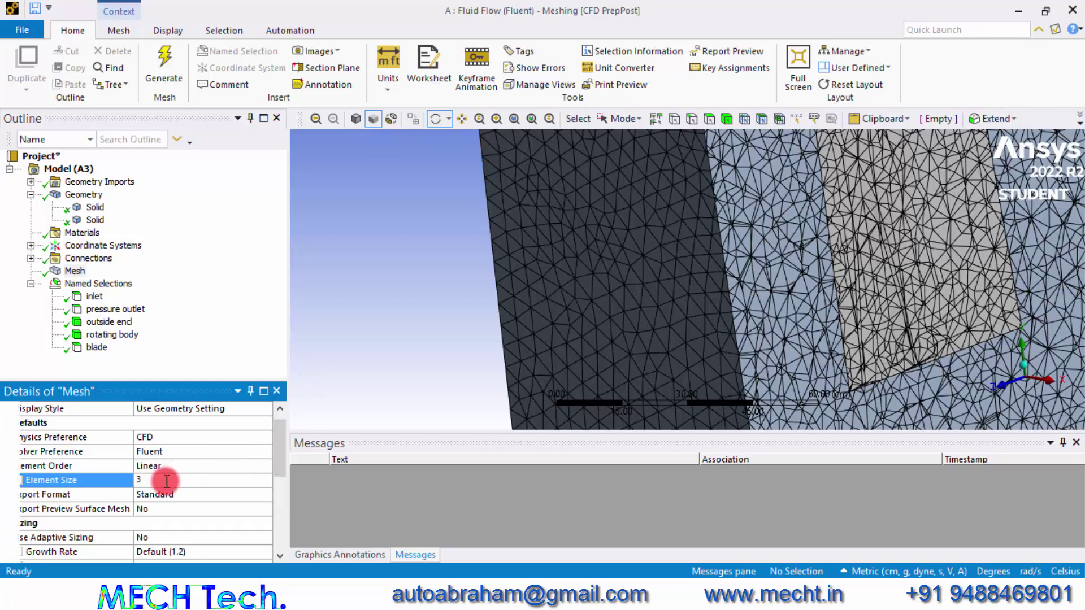
pyautogui.click(169, 70)
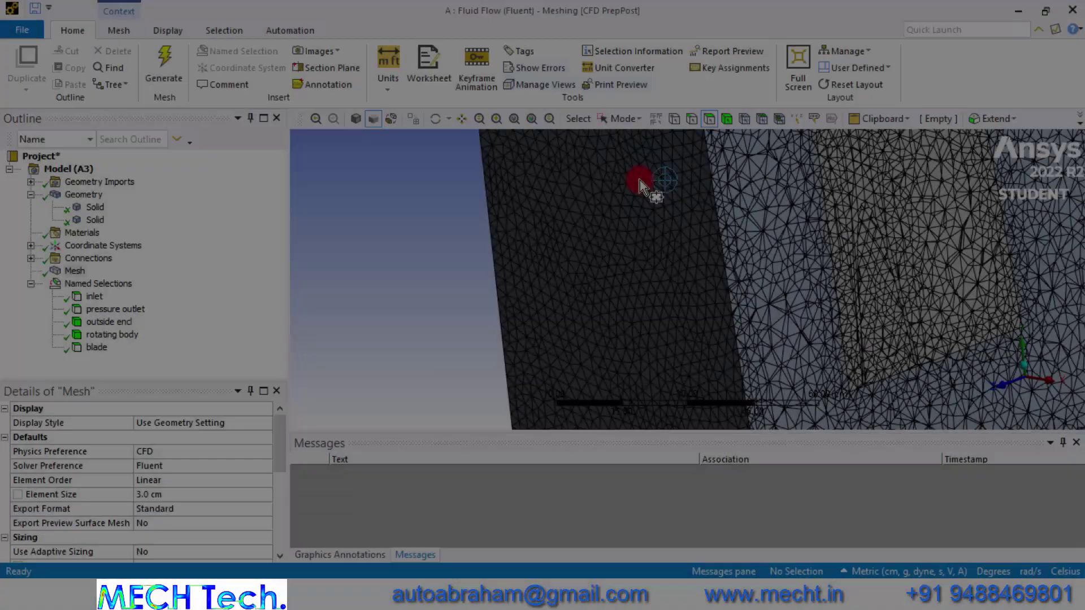
pyautogui.click(244, 307)
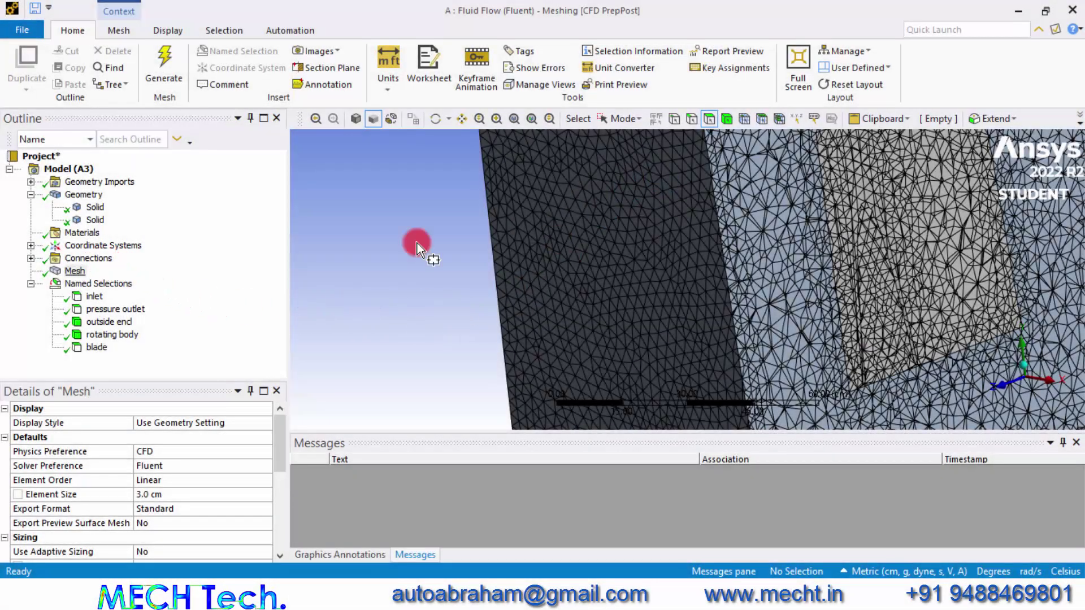
# Close Meshing and update the Mesh cell of the Fluid Flow (Fluent) system in Workbench.
pyautogui.click(1076, 10)
pyautogui.click(331, 205)
pyautogui.rightClick(332, 203)
pyautogui.click(383, 298)
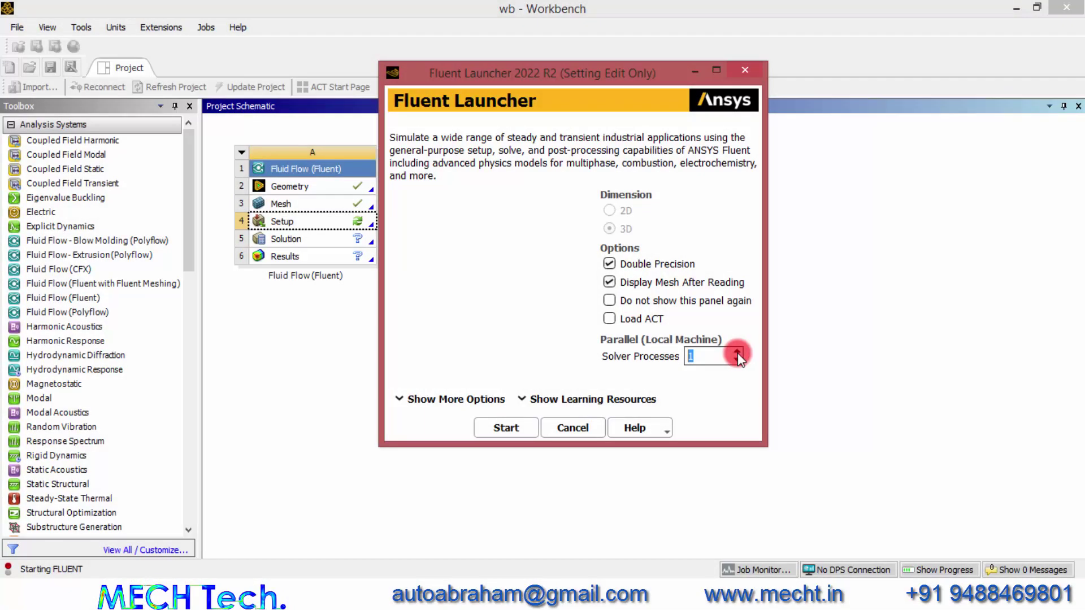
# Start Fluent from the launcher with 2 solver processes and double precision.
pyautogui.click(737, 353)
pyautogui.click(506, 428)
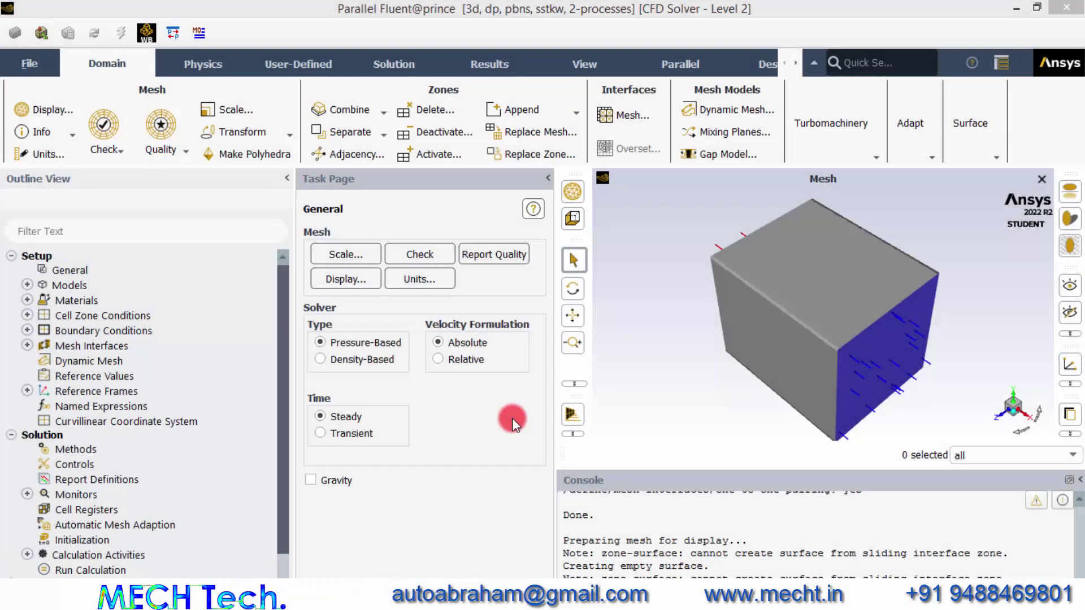
# Set the solver time to Transient and enable gravity with a Y acceleration of -9.81 m/s².
pyautogui.click(320, 433)
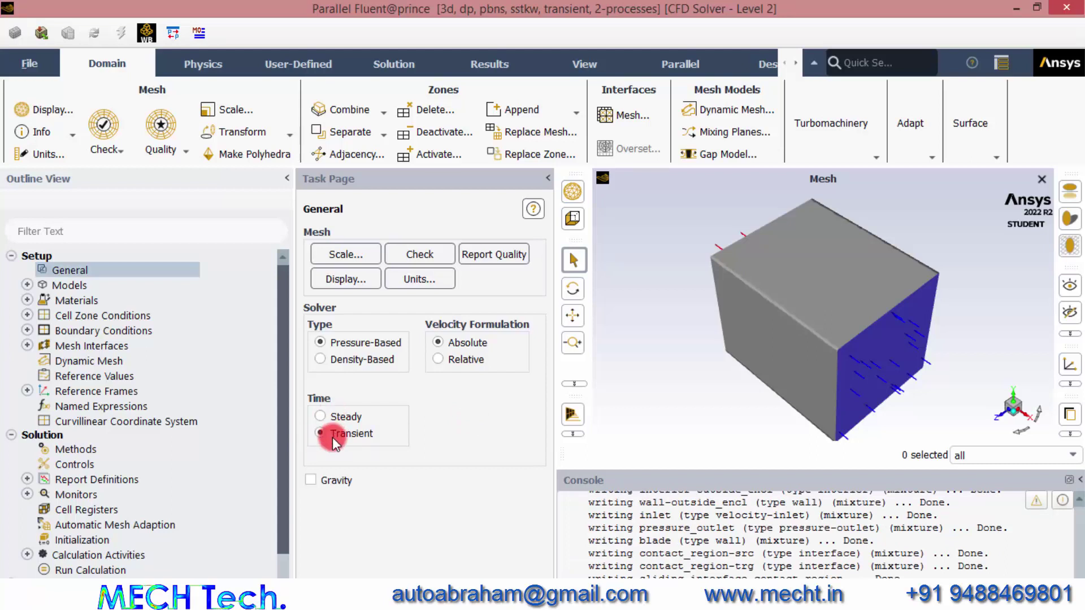
pyautogui.click(310, 480)
pyautogui.click(396, 540)
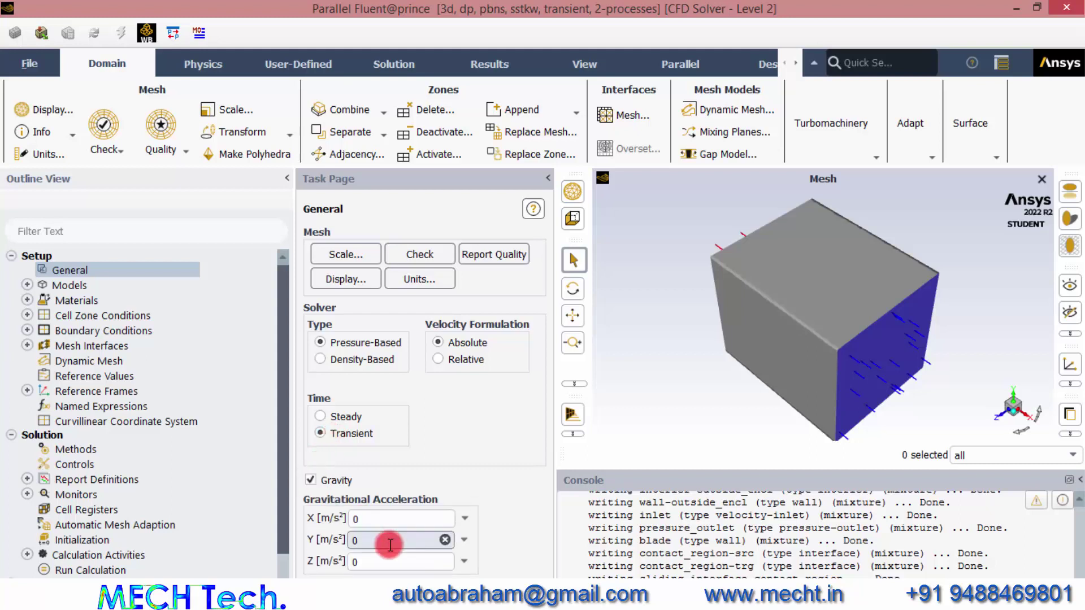
pyautogui.write('9.81')
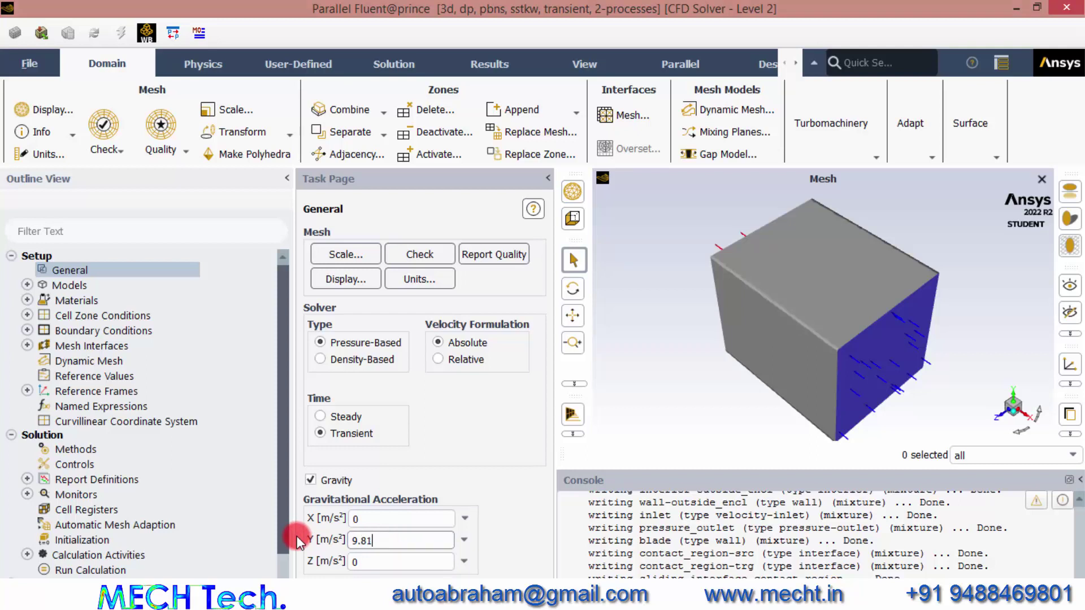
pyautogui.press('Home')
pyautogui.write('-')
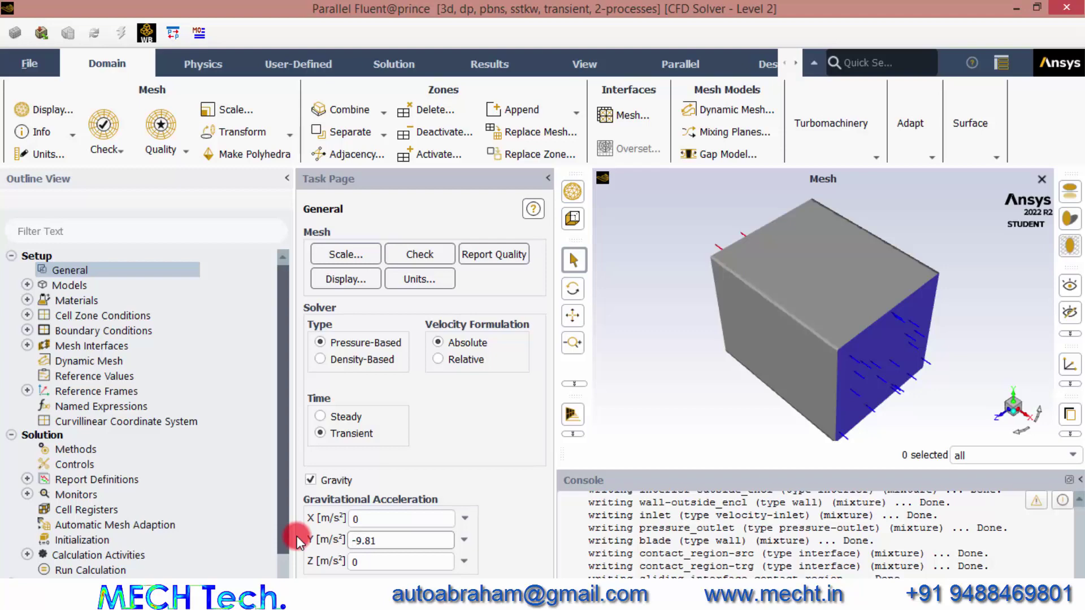
# Review the viscous model in the model list and the fluid materials defined for the case.
pyautogui.doubleClick(82, 284)
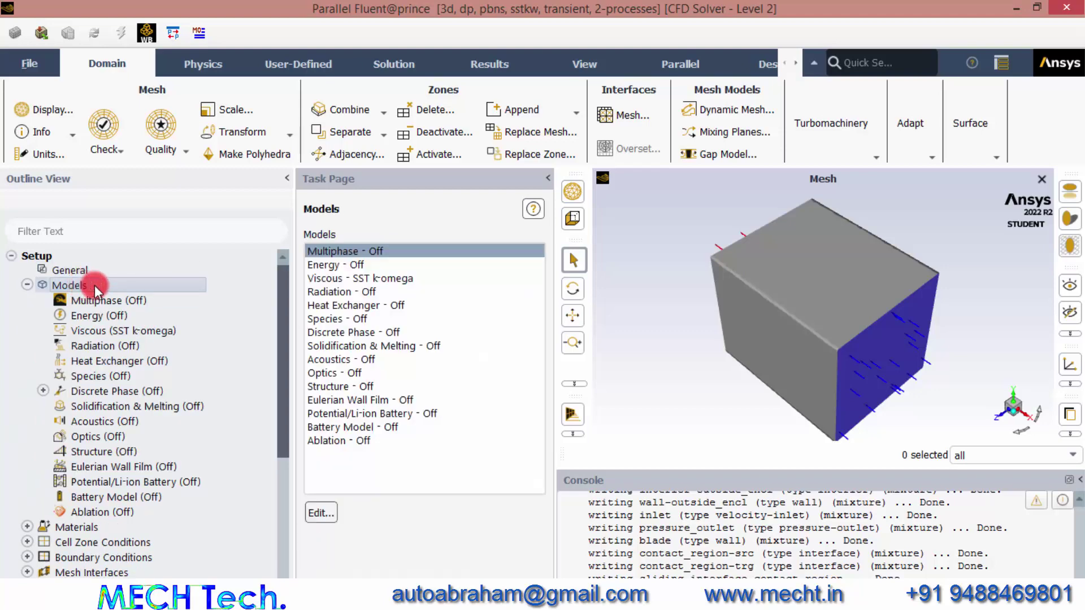
pyautogui.click(334, 279)
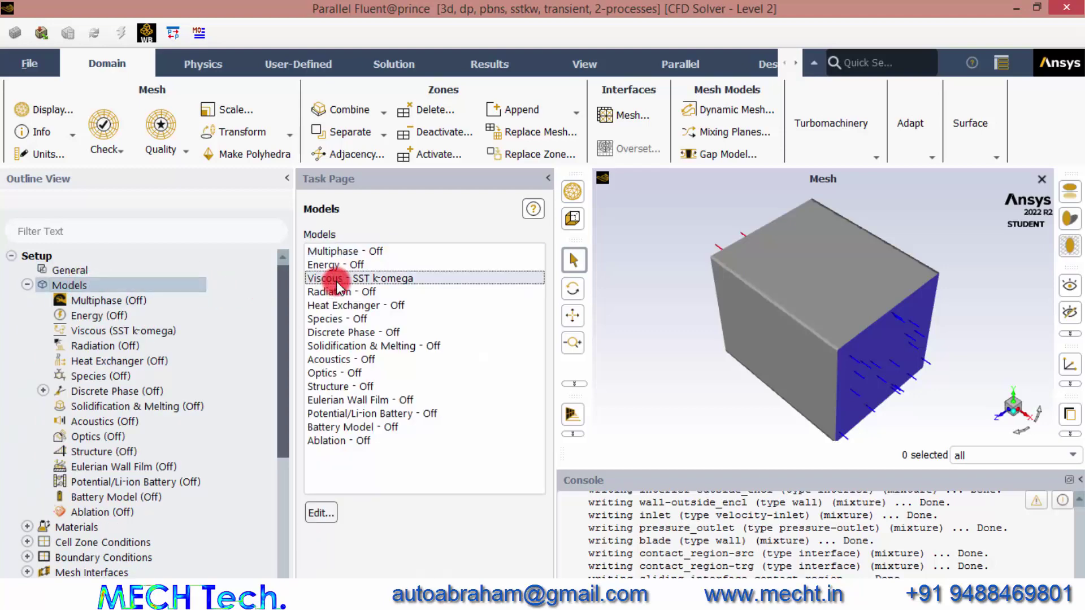
pyautogui.click(26, 284)
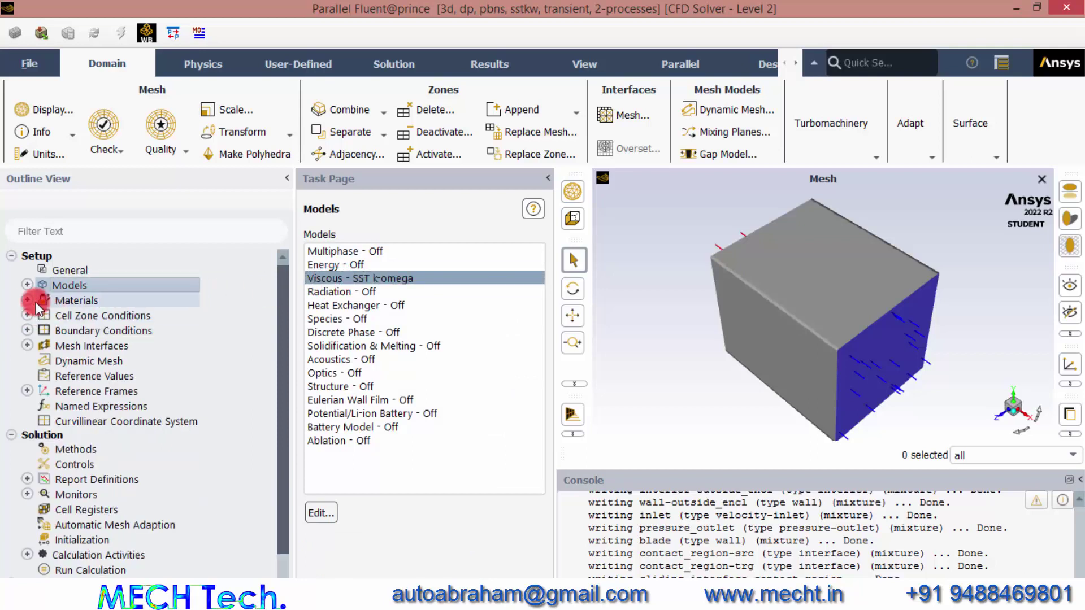
pyautogui.click(27, 300)
pyautogui.click(43, 315)
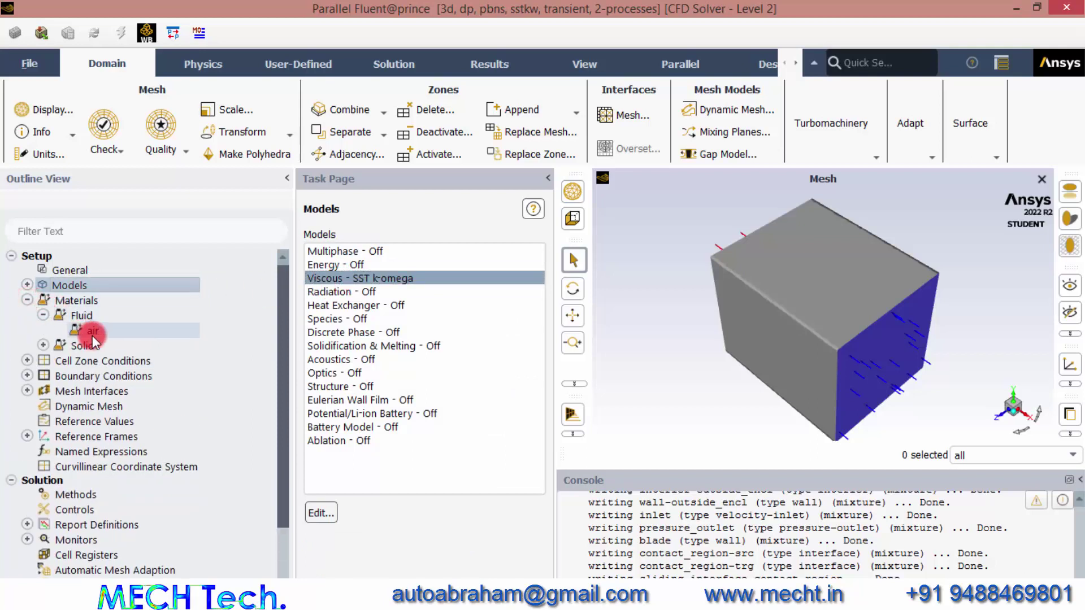
pyautogui.click(43, 315)
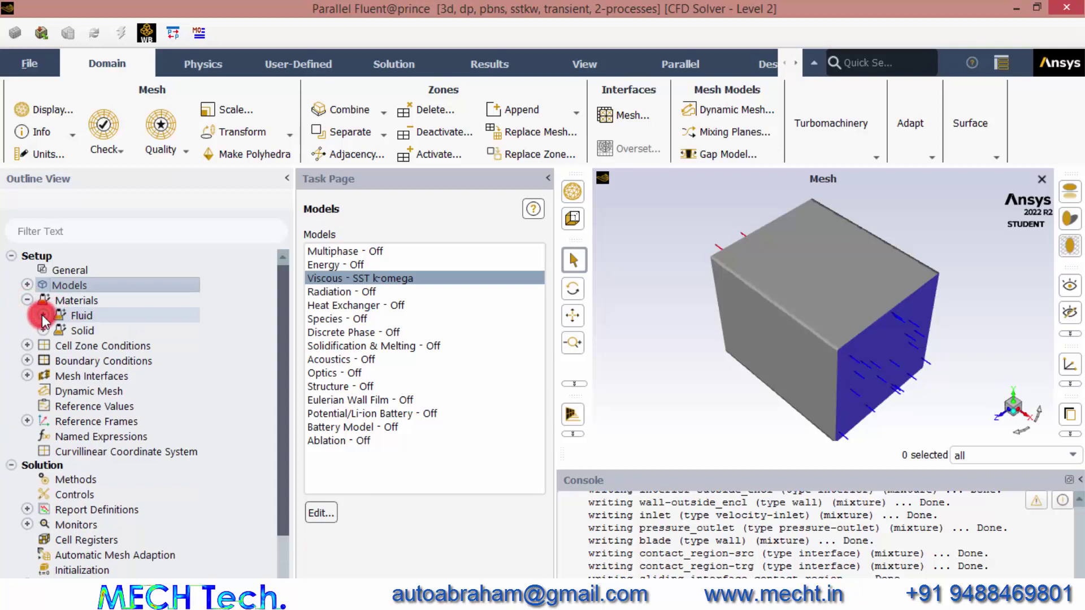
# Open the rotating_body fluid cell zone and enable Mesh Motion for it.
pyautogui.click(27, 346)
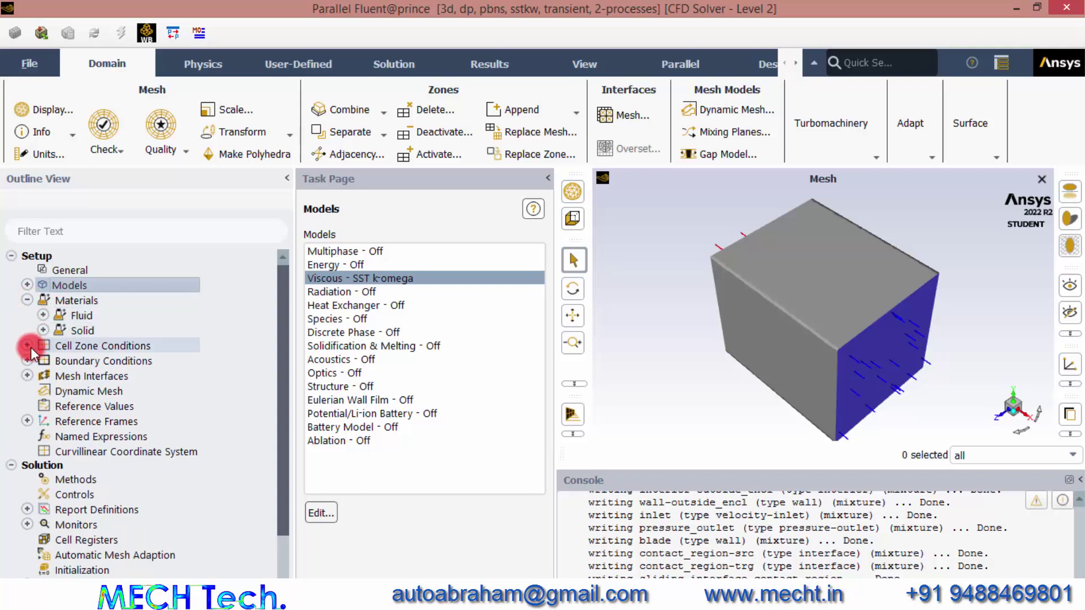
pyautogui.click(44, 361)
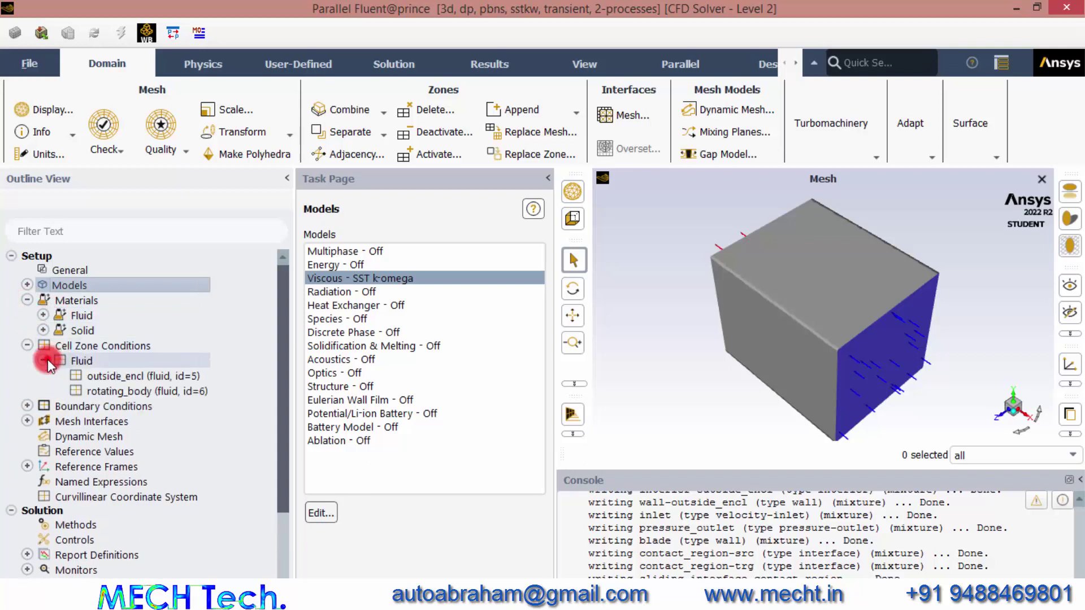
pyautogui.click(136, 379)
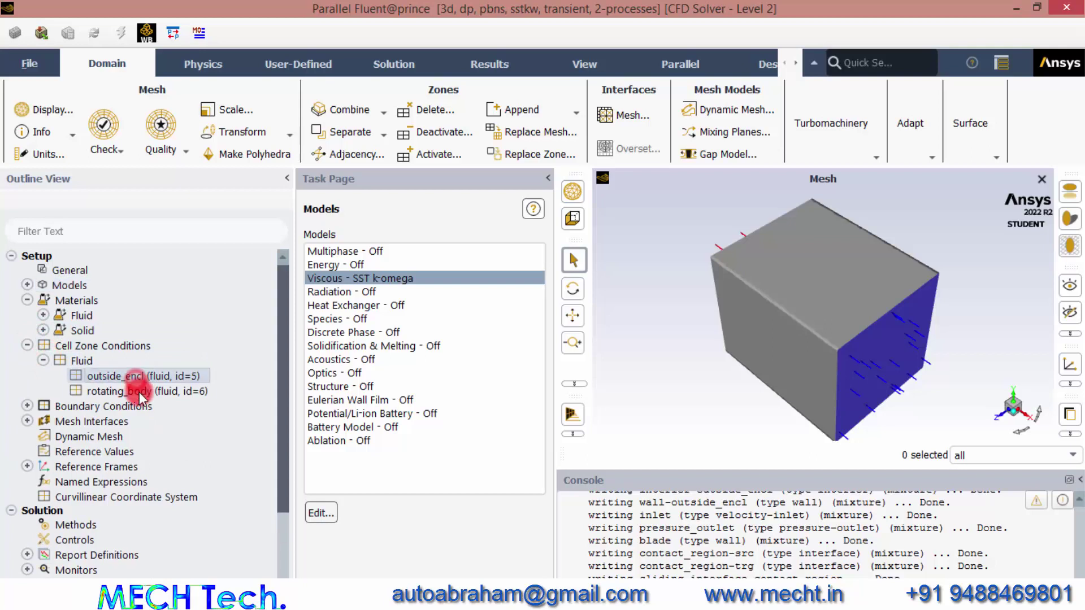
pyautogui.click(140, 389)
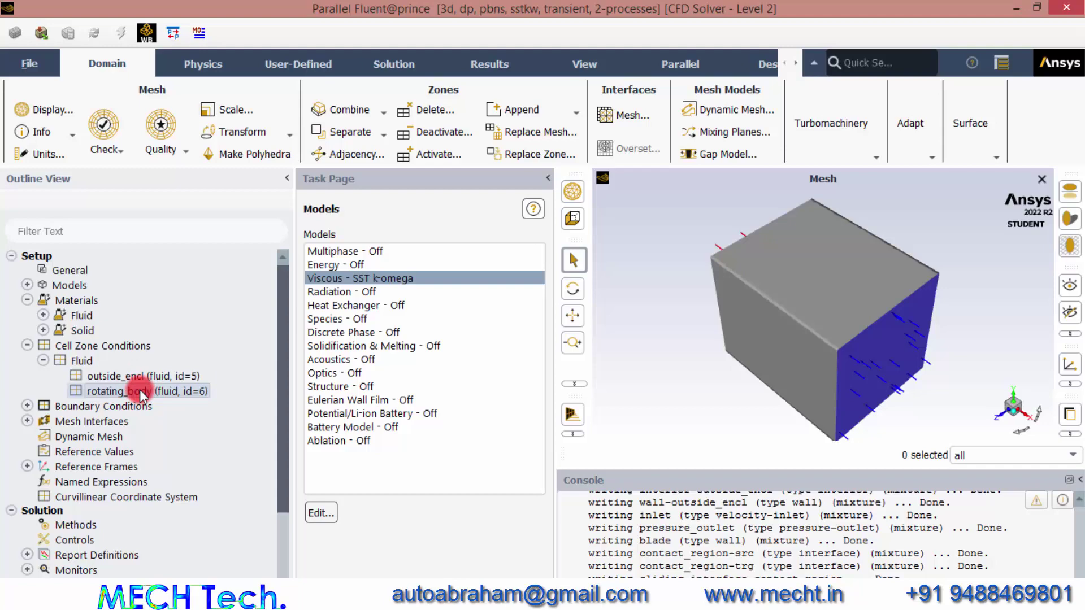
pyautogui.doubleClick(140, 389)
pyautogui.click(201, 244)
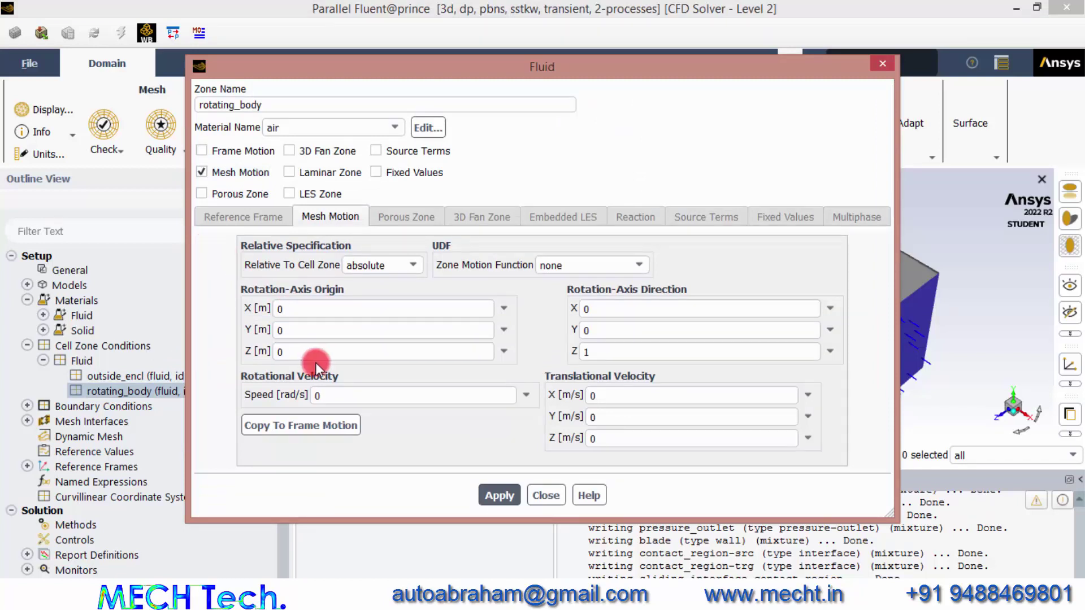
# Set the rotation-axis direction of rotating_body to Y 1 and Z 0.
pyautogui.moveTo(674, 64); pyautogui.dragTo(501, 81)
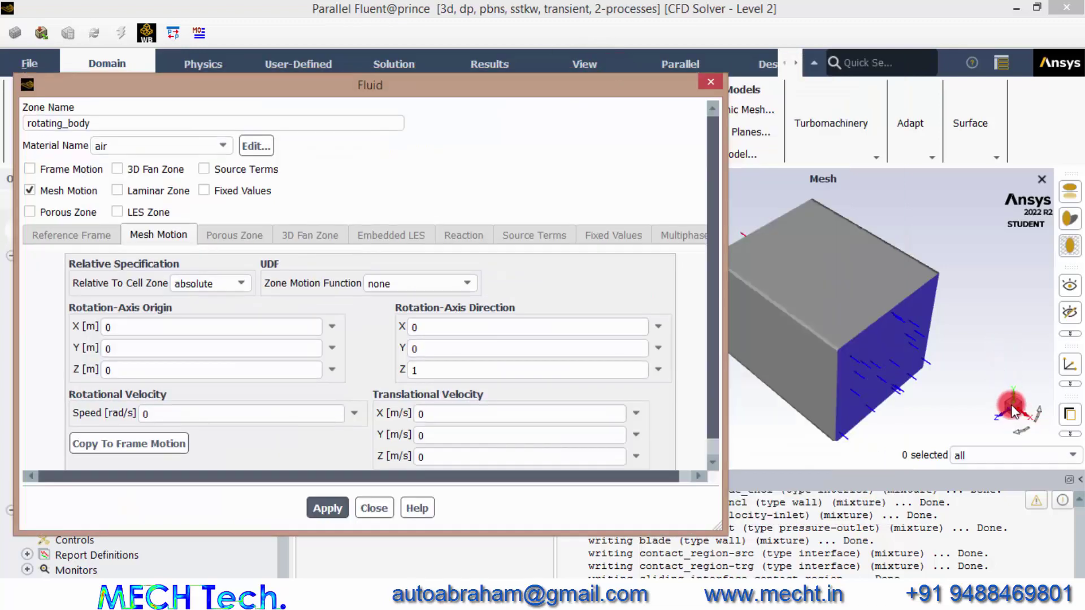
pyautogui.click(473, 370)
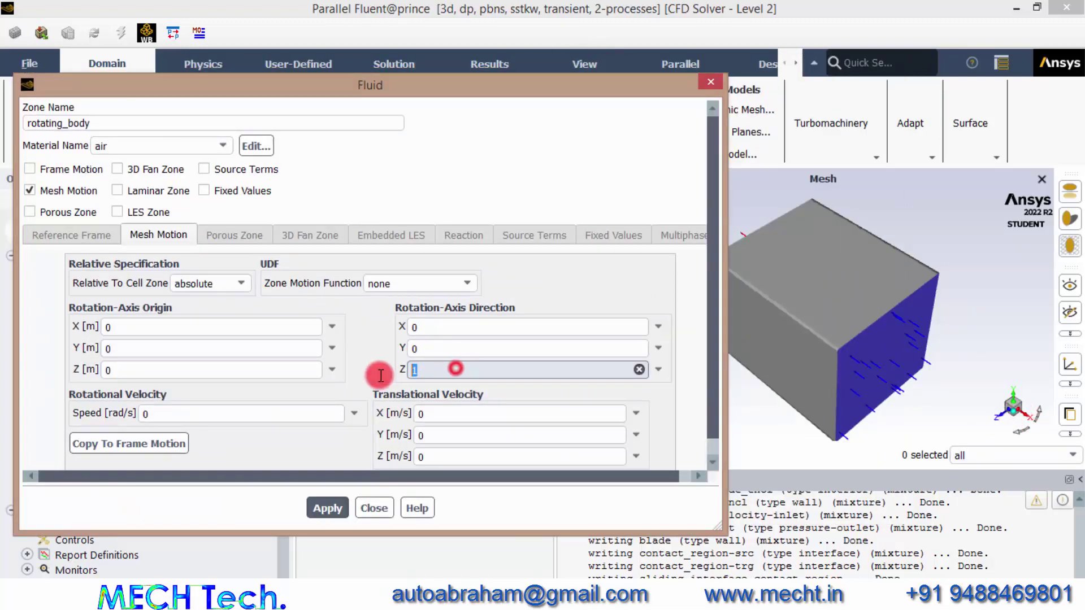
pyautogui.press('BackSpace')
pyautogui.click(414, 348)
pyautogui.press('BackSpace')
pyautogui.write('1')
pyautogui.click(421, 369)
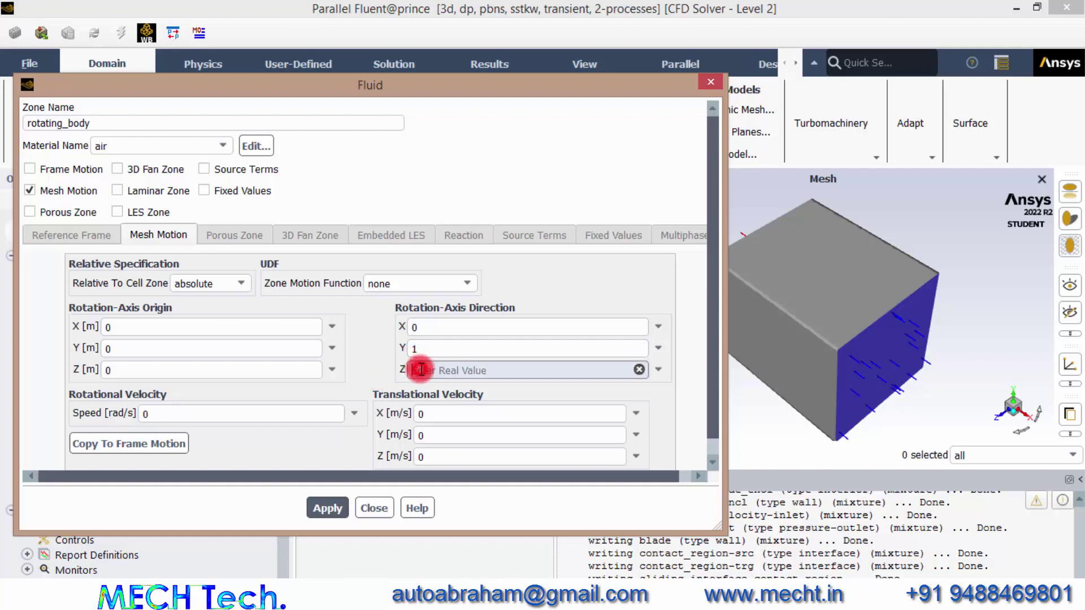
pyautogui.write('0')
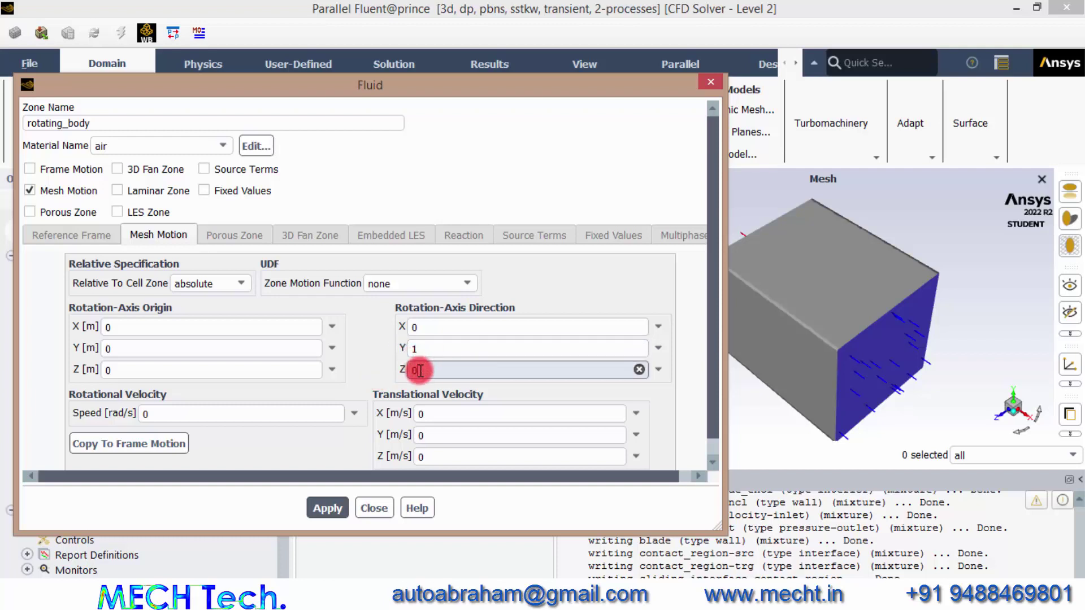
# Change the angular-velocity unit to rev/min.
pyautogui.click(97, 412)
pyautogui.click(291, 93)
pyautogui.moveTo(292, 94); pyautogui.dragTo(561, 141)
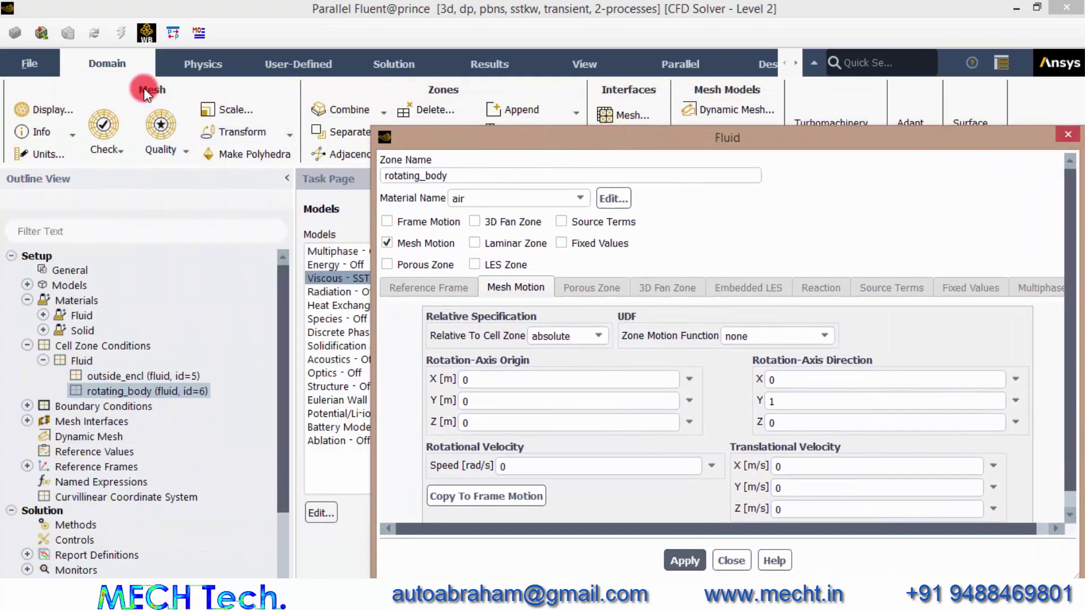
pyautogui.click(52, 149)
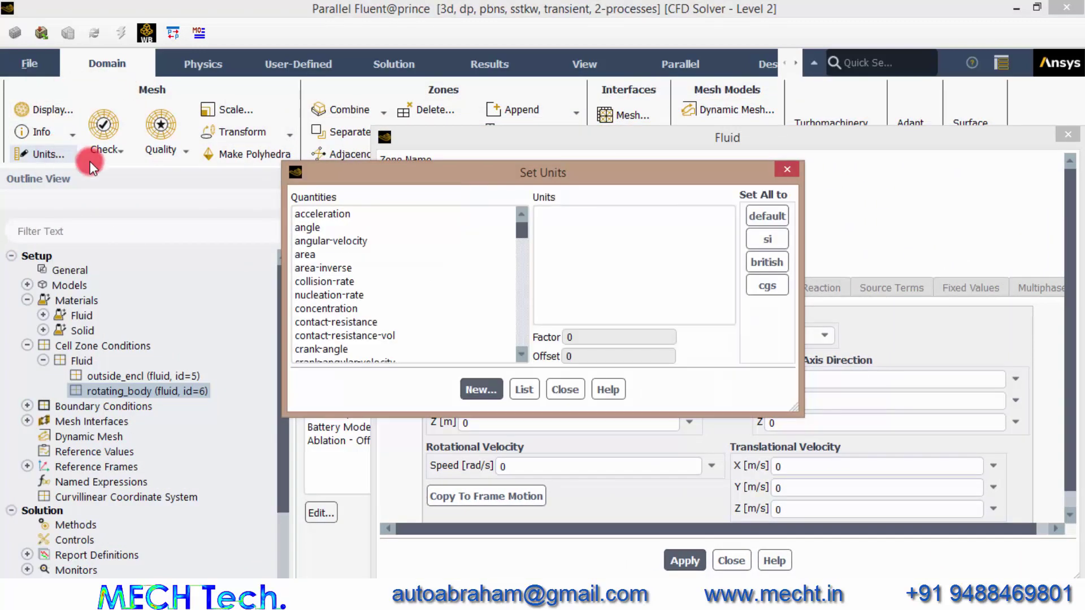
pyautogui.click(398, 241)
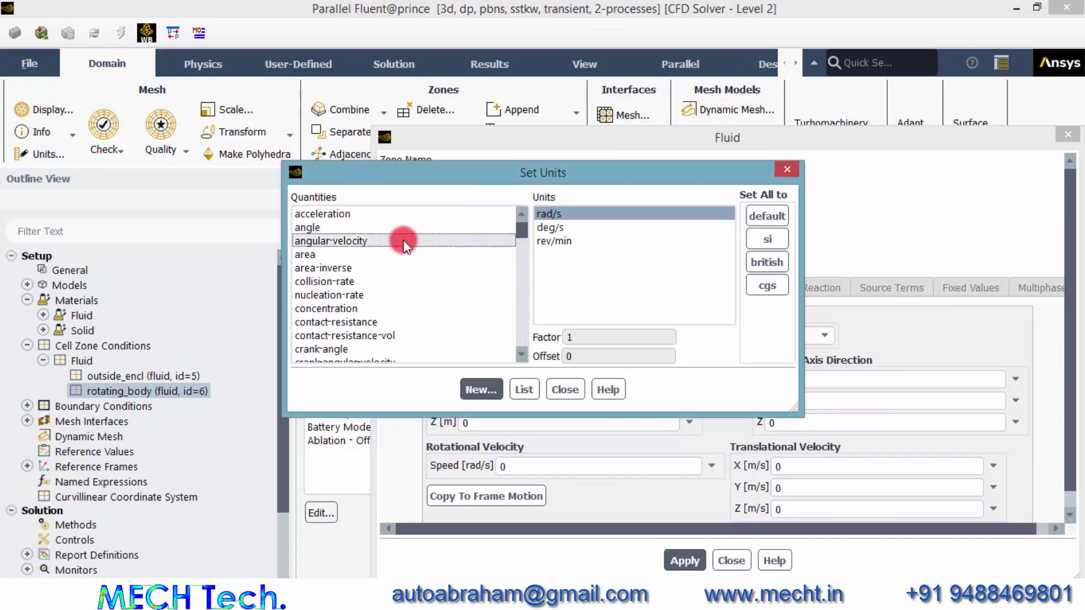
pyautogui.click(596, 241)
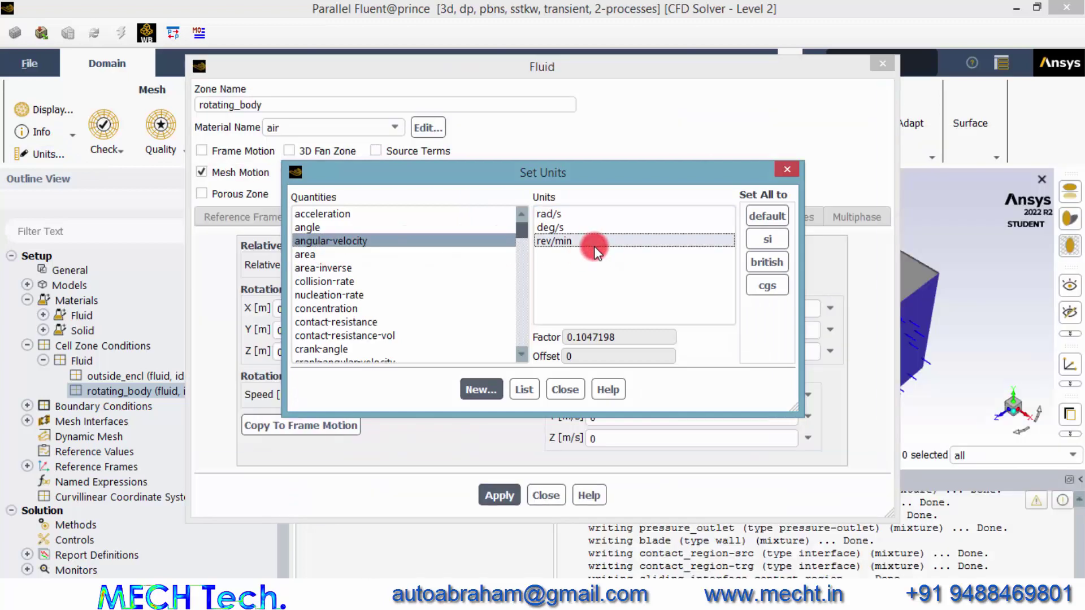
pyautogui.click(568, 388)
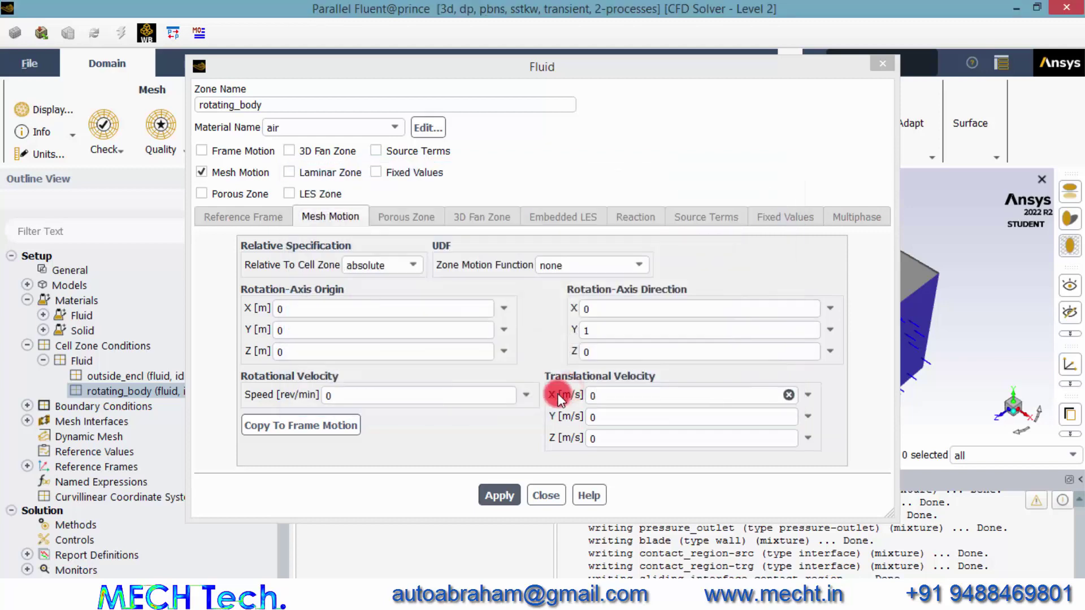
# Set the rotational speed of rotating_body to 50 rev/min and apply the cell zone settings.
pyautogui.click(342, 396)
pyautogui.press('BackSpace')
pyautogui.write('50')
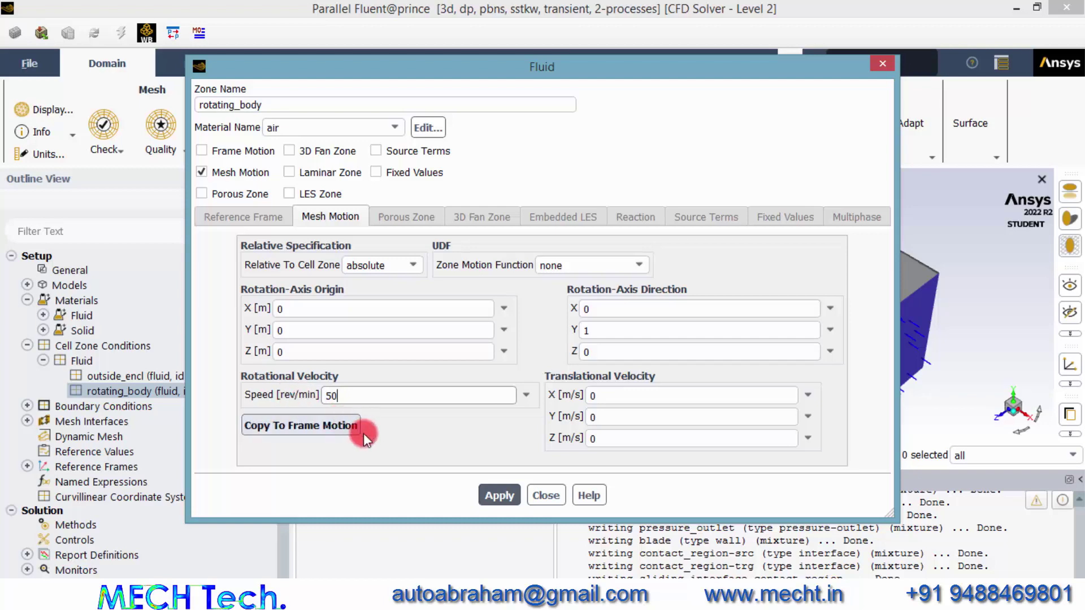
pyautogui.click(497, 495)
pyautogui.click(547, 496)
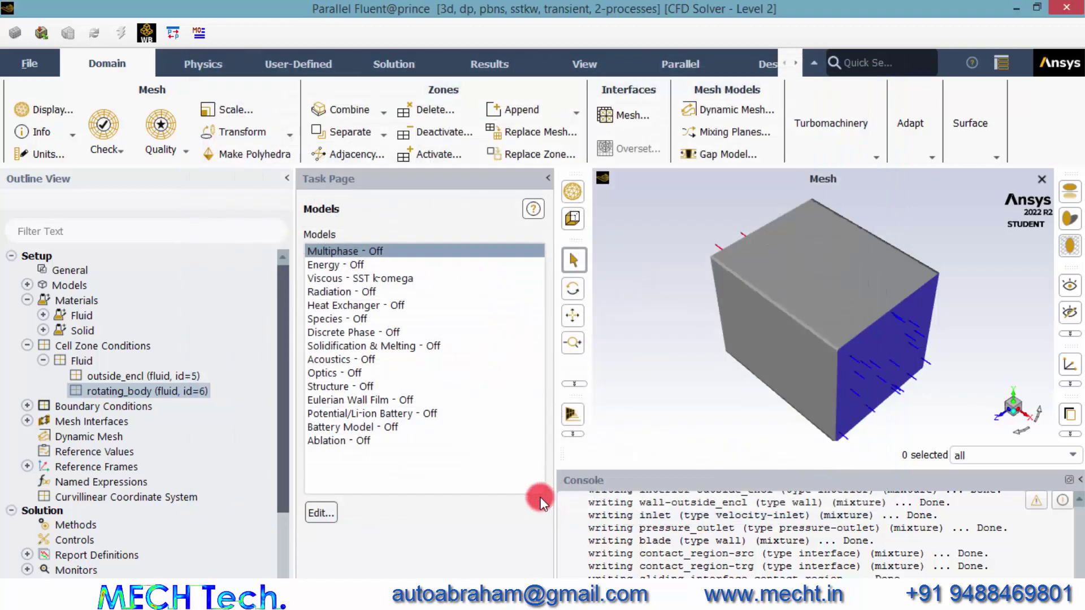
# Set the velocity magnitude of the inlet boundary condition to 10 m/s and apply it.
pyautogui.click(44, 361)
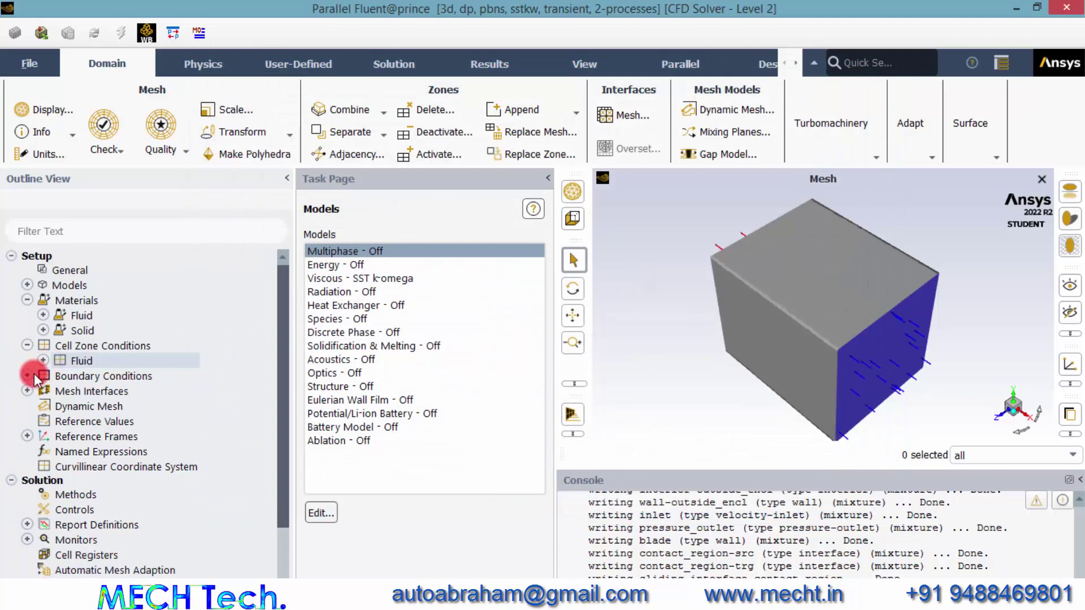
pyautogui.click(28, 378)
pyautogui.click(43, 392)
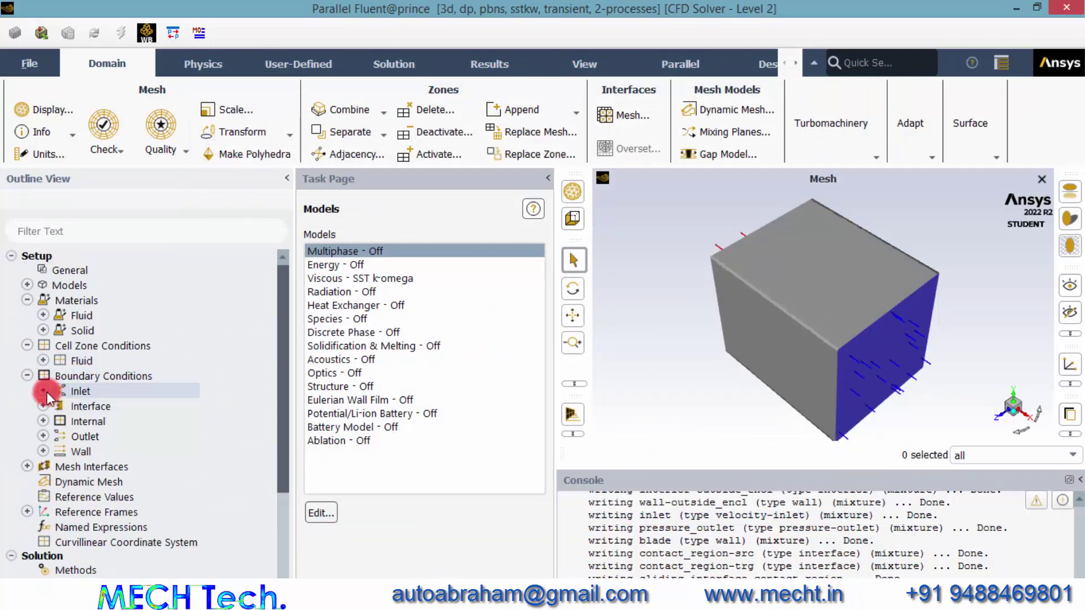
pyautogui.doubleClick(99, 406)
pyautogui.doubleClick(577, 273)
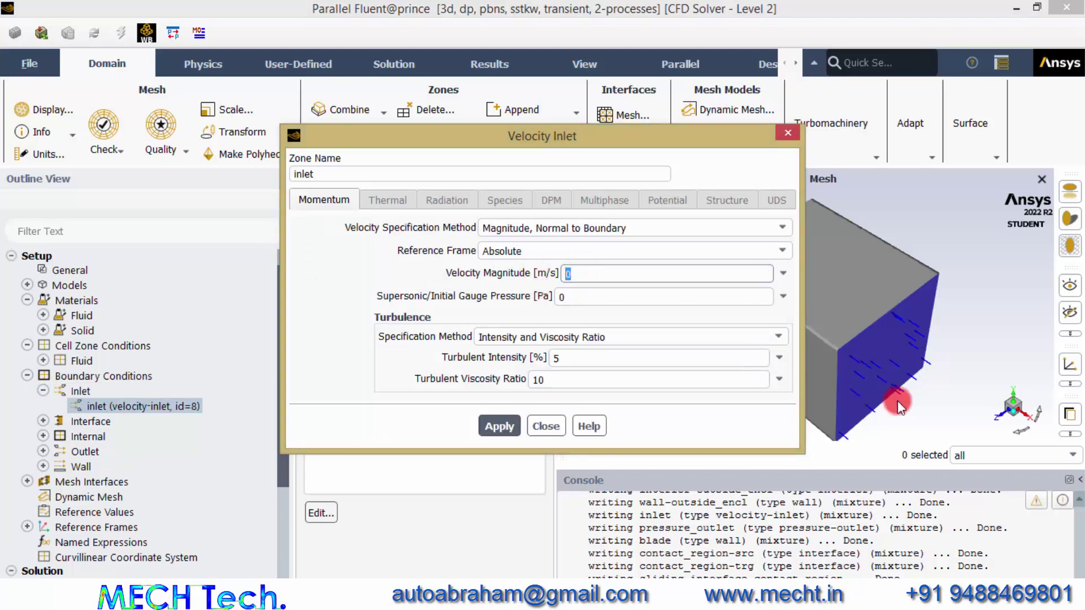
pyautogui.write('10')
pyautogui.click(508, 424)
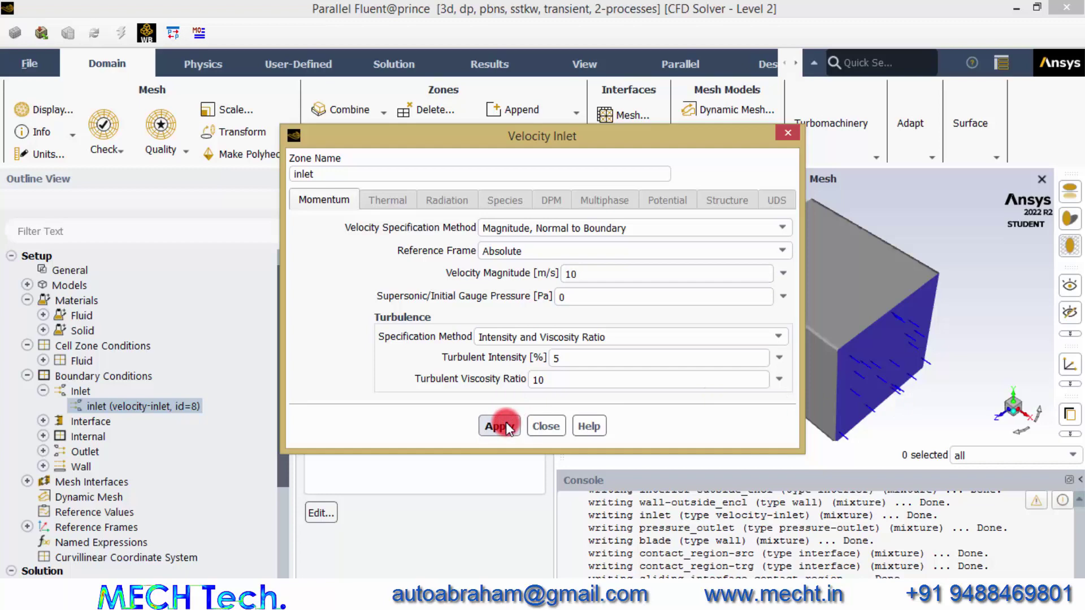
pyautogui.click(546, 426)
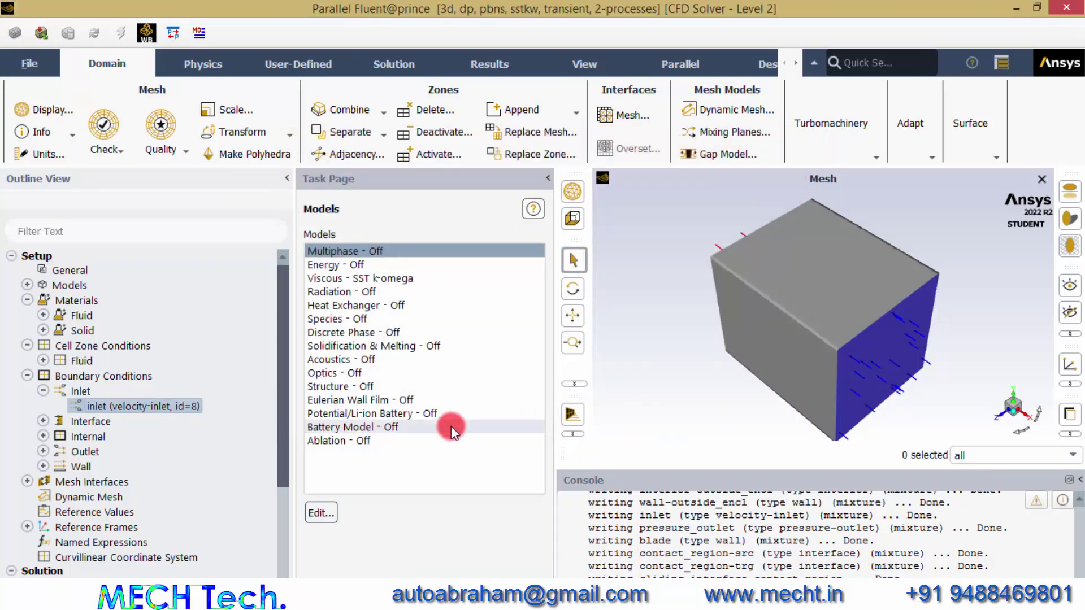
# Check the interface zones and options of the contact_region mesh interface without changing them.
pyautogui.click(44, 391)
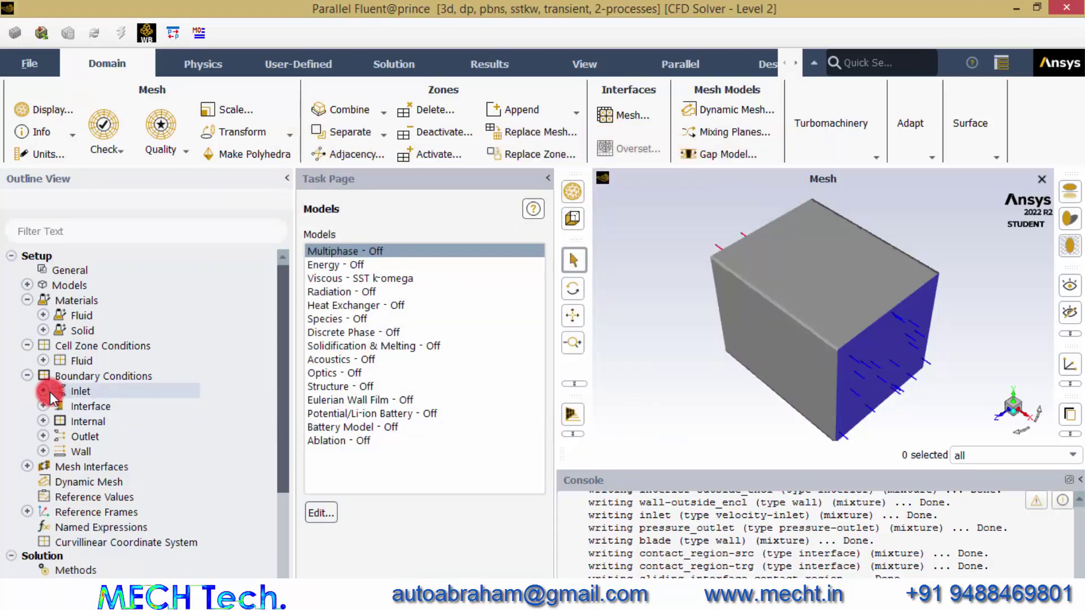
pyautogui.scroll(-2, 84, 416)
pyautogui.scroll(-1, 85, 416)
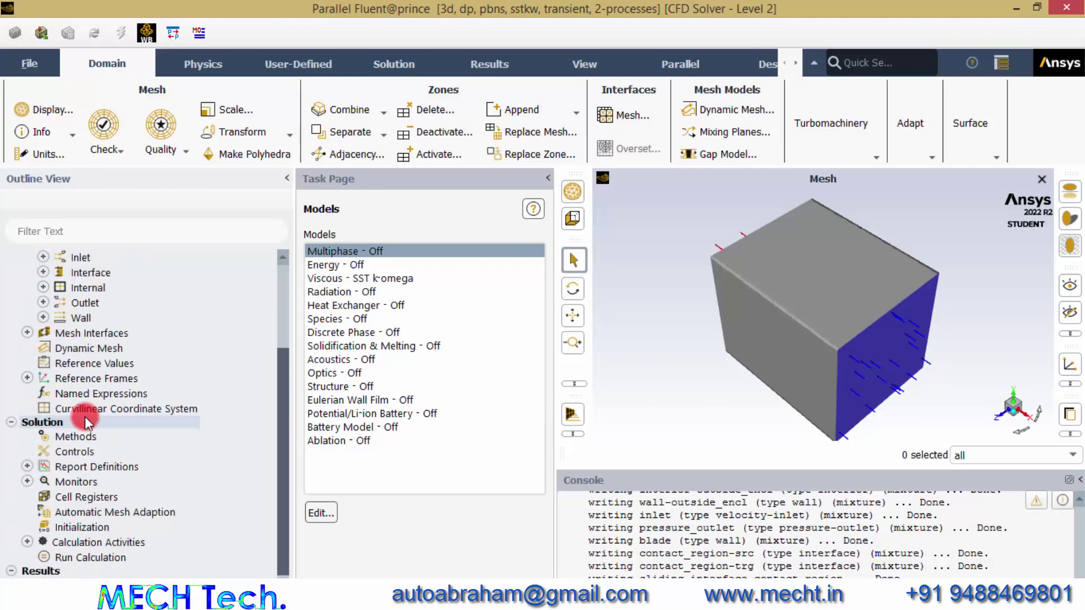
pyautogui.click(27, 332)
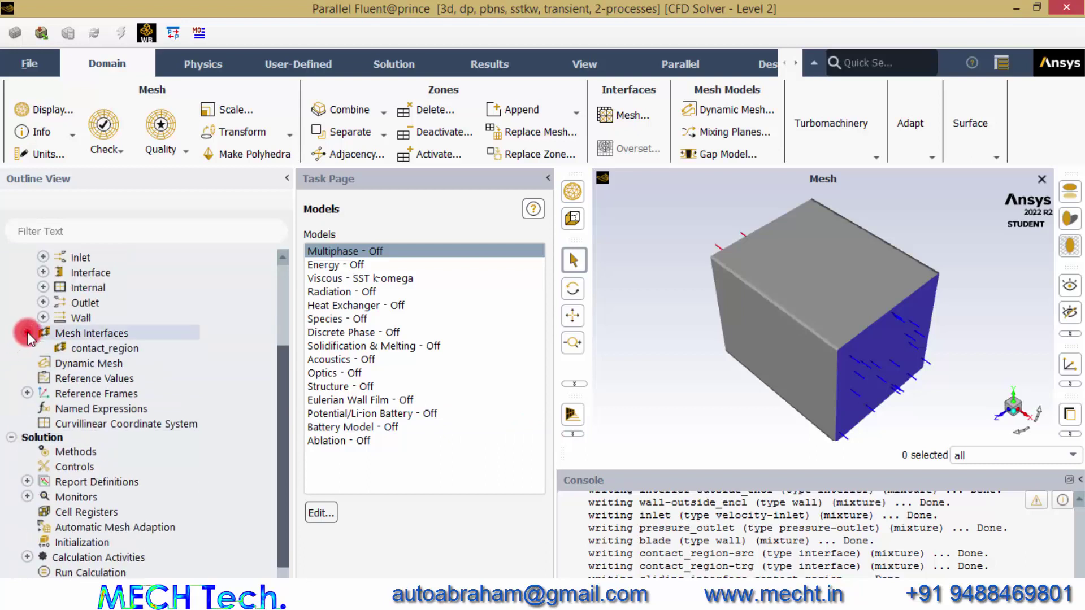
pyautogui.doubleClick(93, 349)
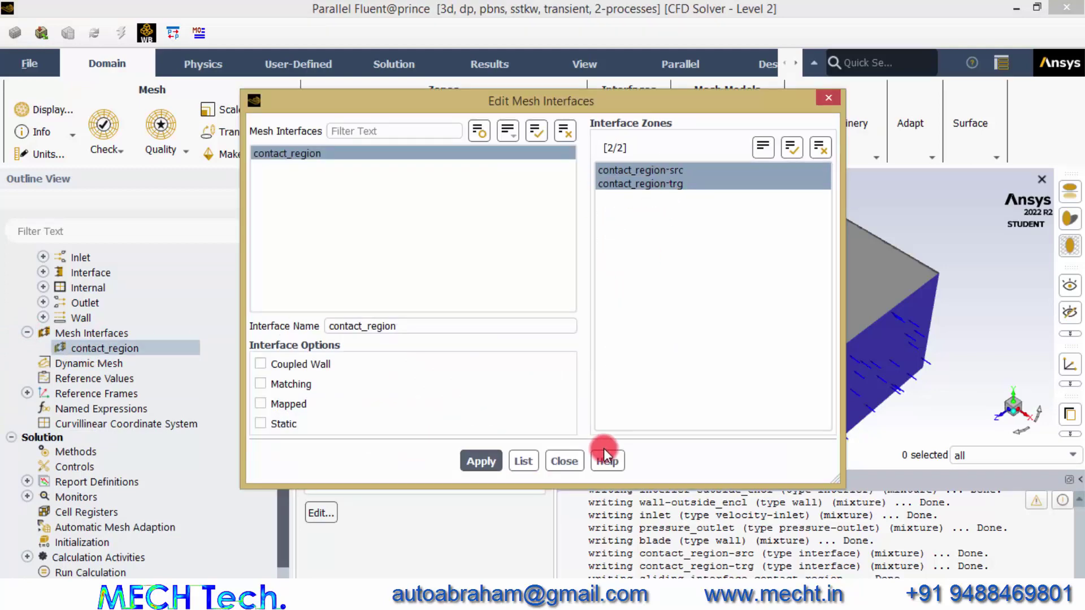
pyautogui.click(575, 464)
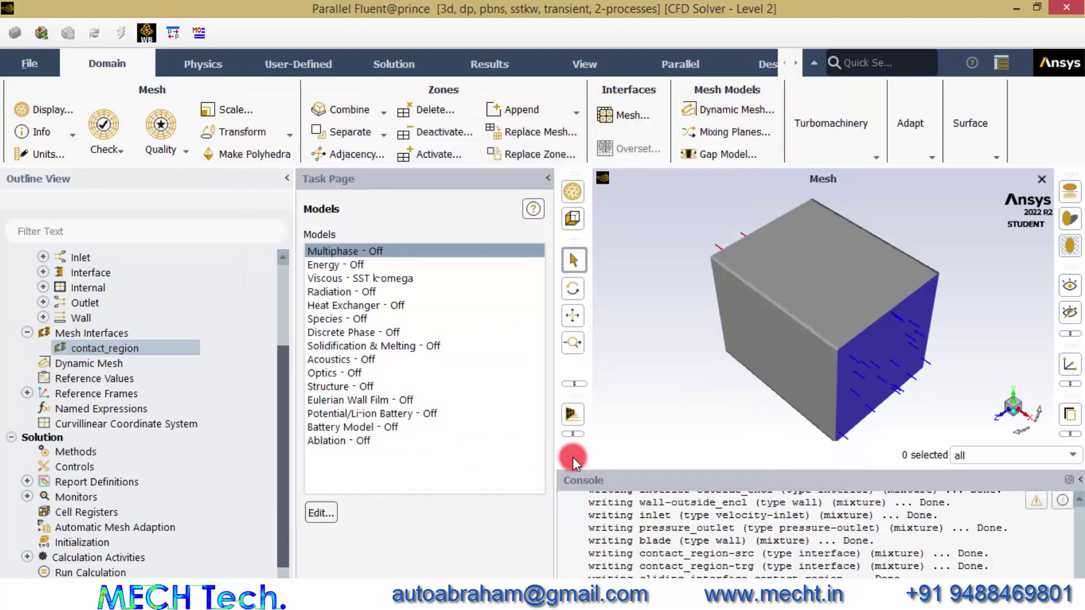
# Start a new report file that collects data every time step and begin a new moment report definition for it.
pyautogui.scroll(-2, 26, 420)
pyautogui.click(26, 421)
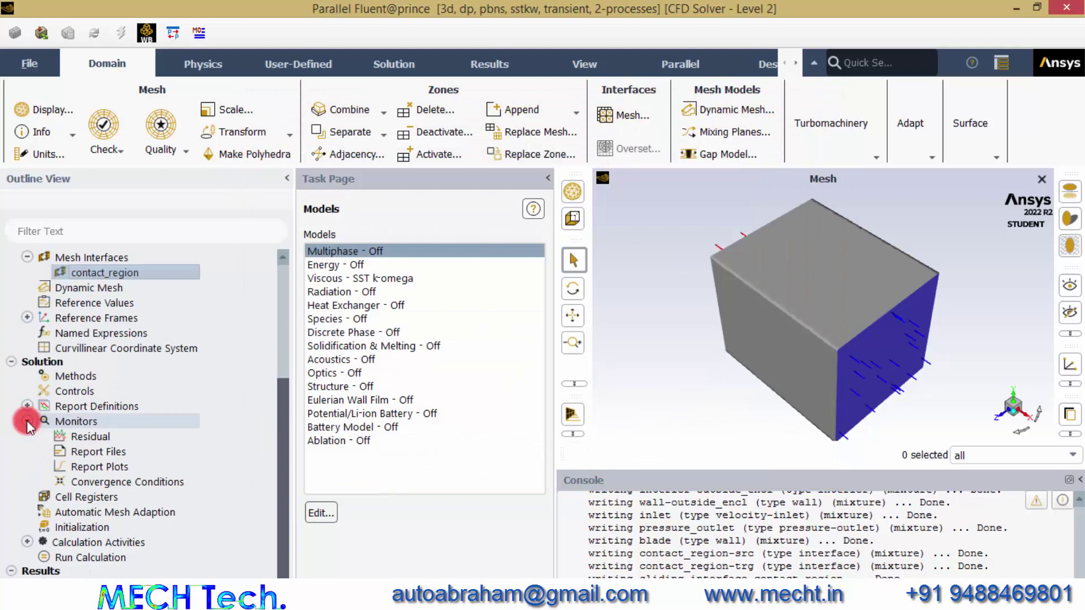
pyautogui.click(87, 452)
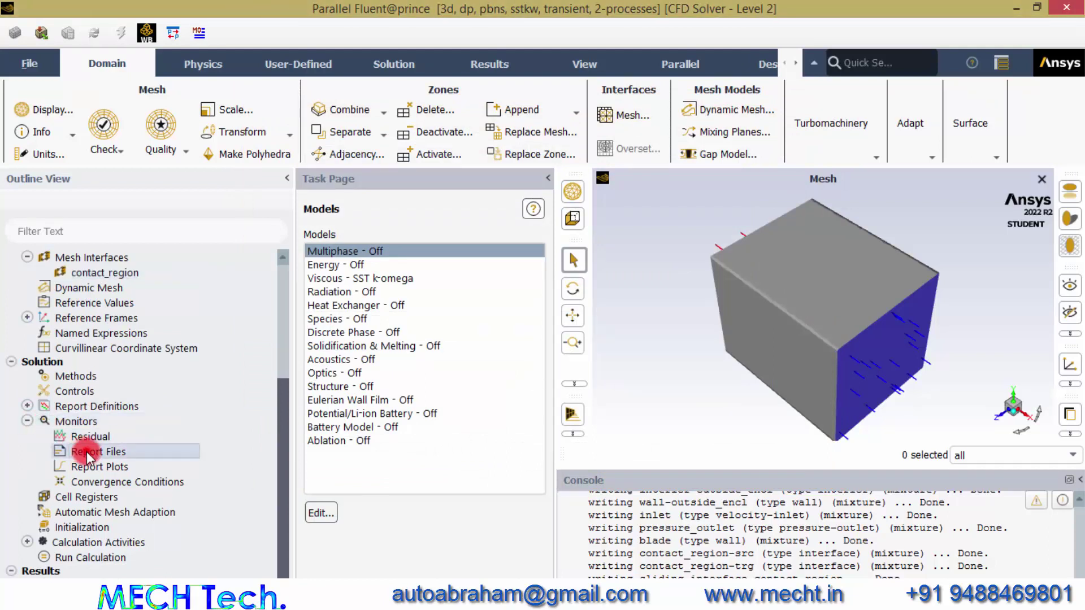
pyautogui.doubleClick(86, 452)
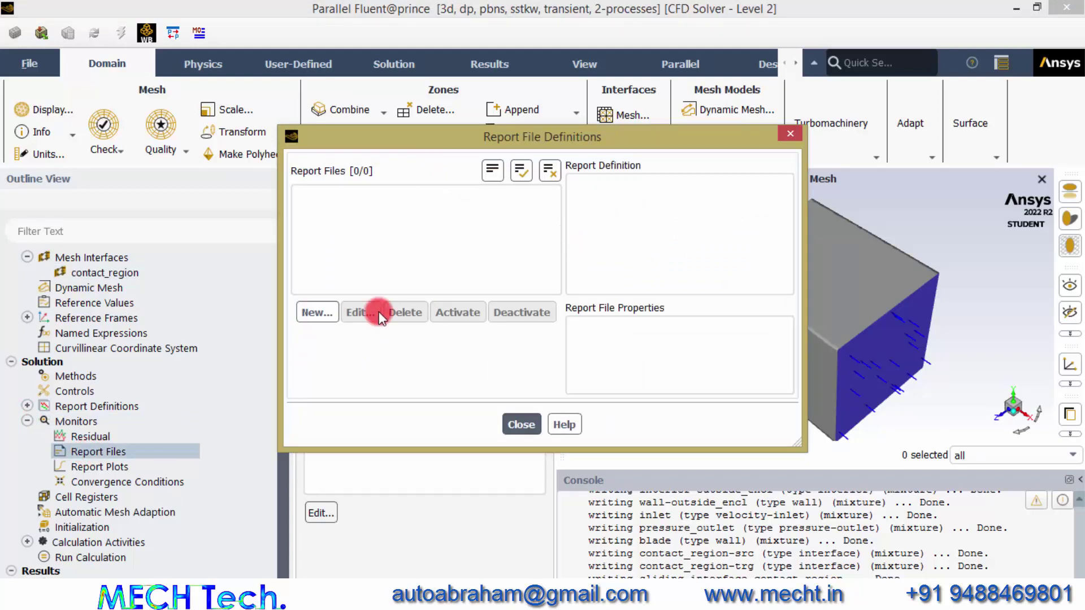
pyautogui.click(317, 312)
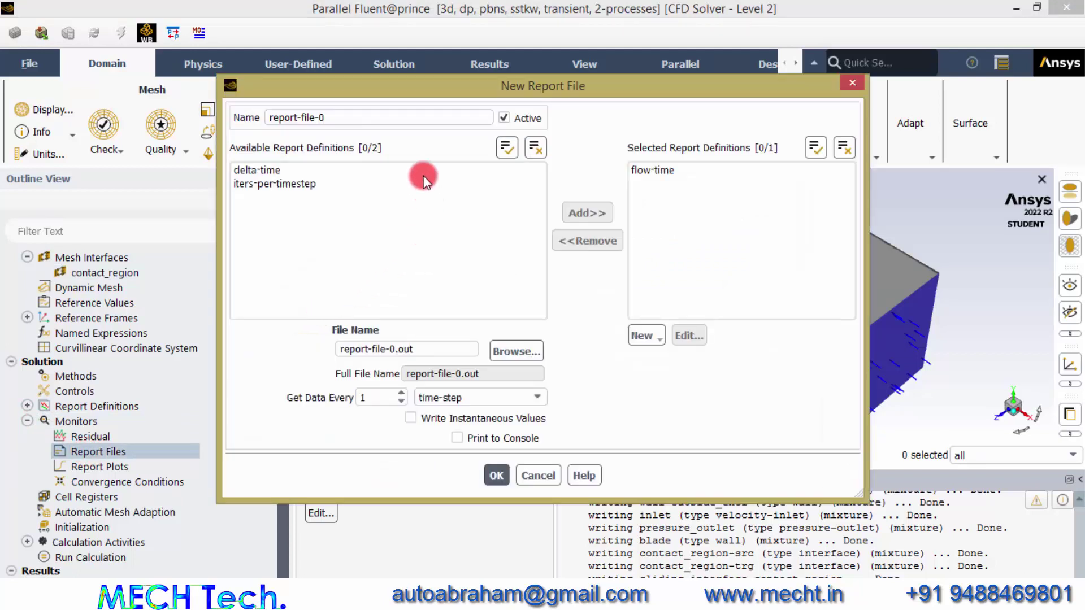
pyautogui.click(644, 337)
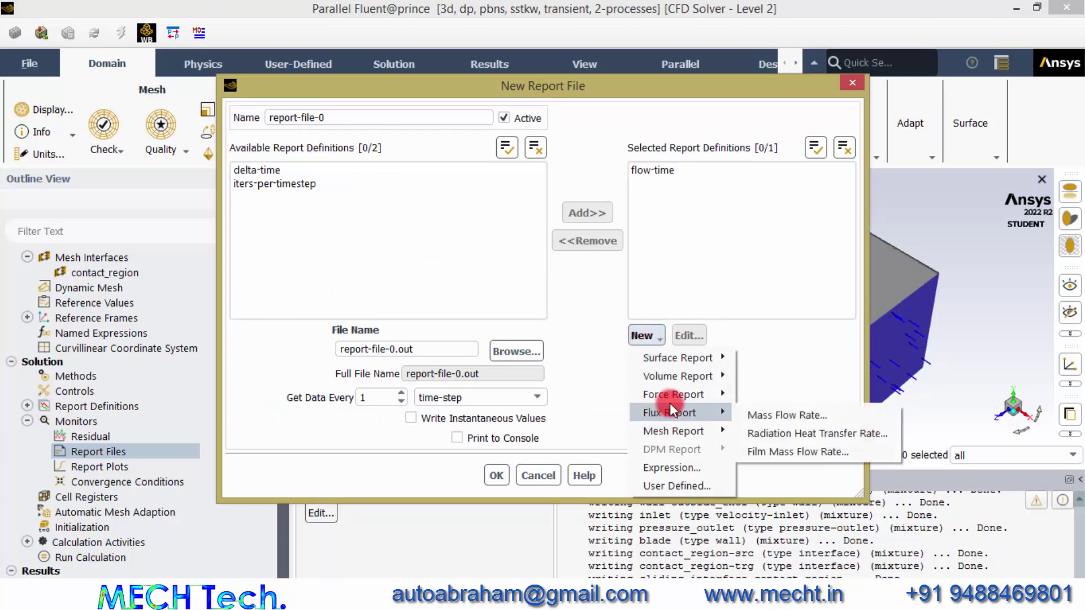
pyautogui.moveTo(670, 397)
pyautogui.click(760, 432)
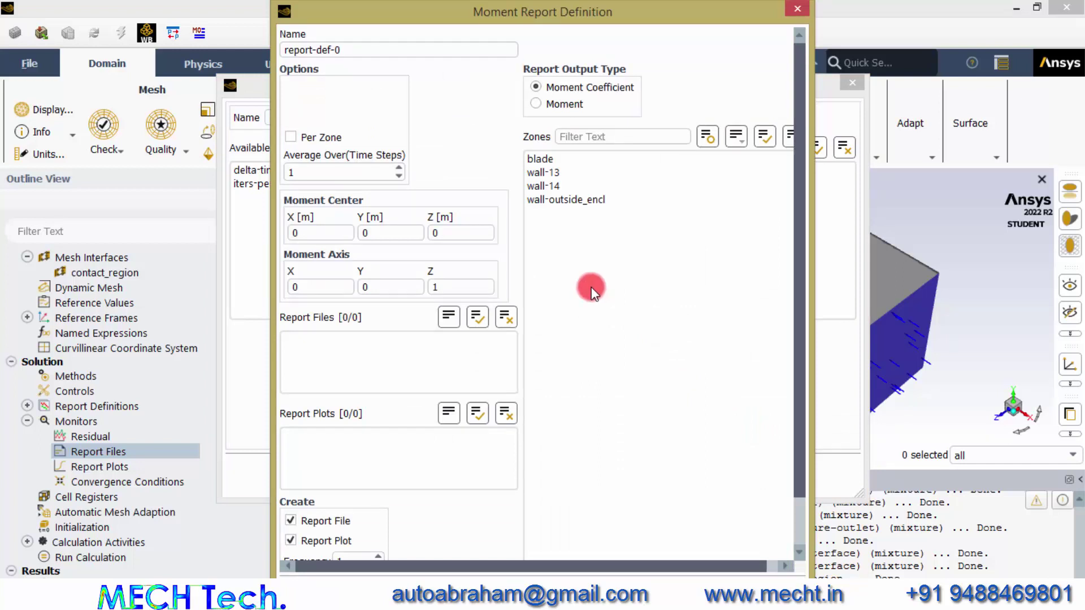
# Define the moment coefficient report on the blade zone with moment axis X 0, Y 1, Z 0 and confirm it.
pyautogui.click(548, 158)
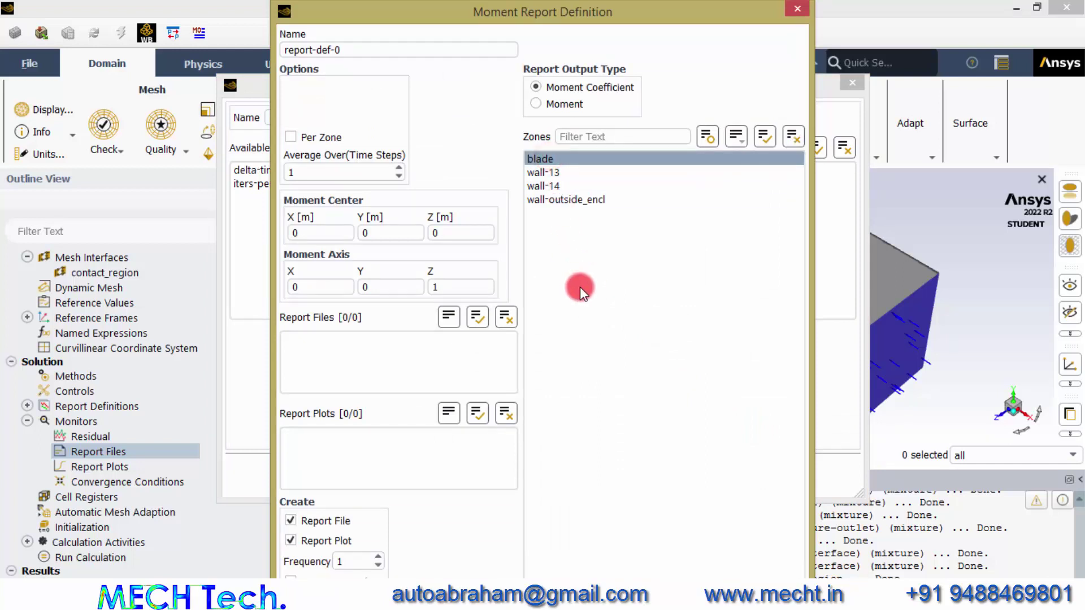
pyautogui.click(383, 287)
pyautogui.doubleClick(383, 286)
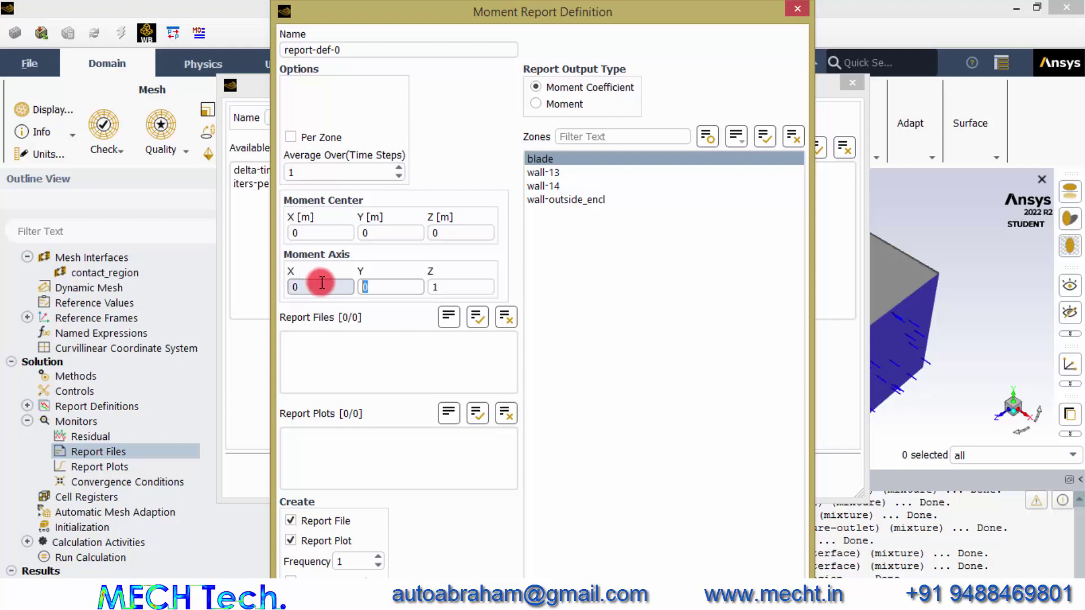
pyautogui.write('1')
pyautogui.doubleClick(455, 287)
pyautogui.write('0')
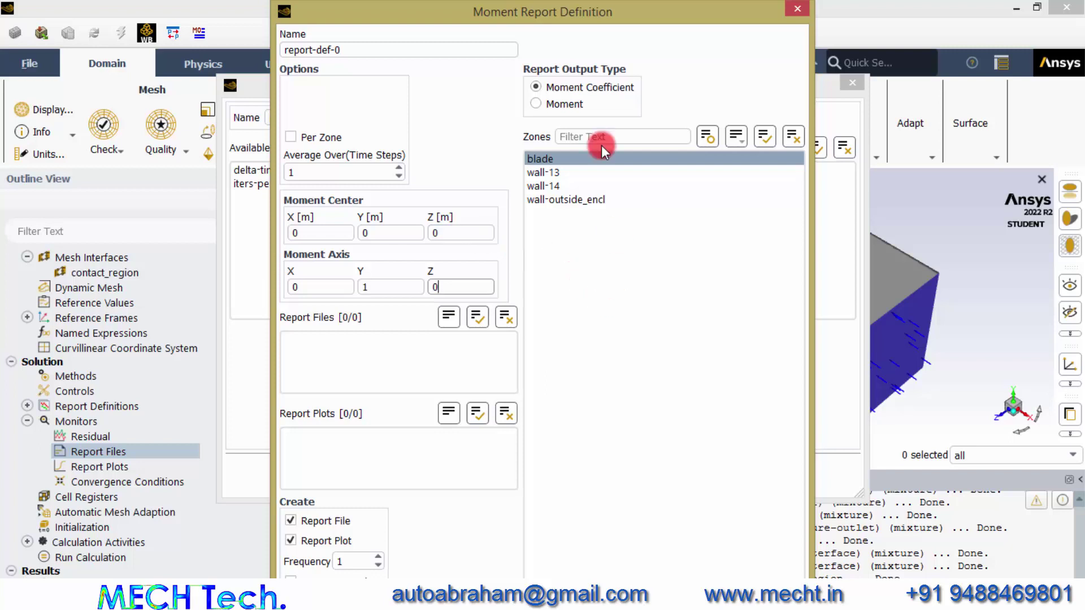
pyautogui.moveTo(579, 2)
pyautogui.mouseDown()
pyautogui.moveTo(580, 139)
pyautogui.moveTo(575, 20)
pyautogui.mouseUp()
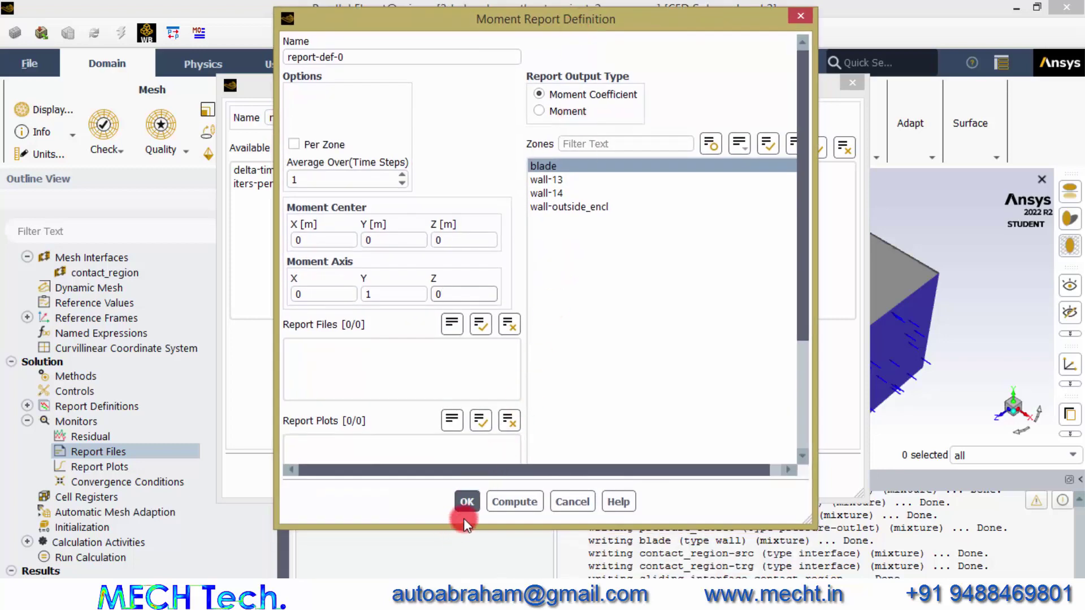
pyautogui.click(466, 502)
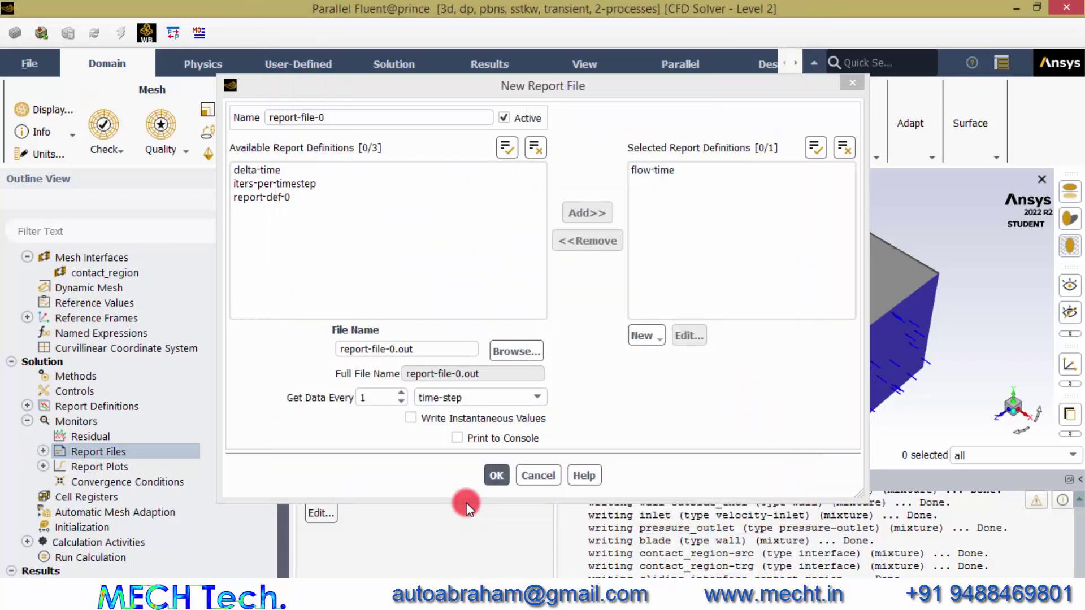
# Add report-def-0 to the selected definitions of report-file-0 alongside flow-time and save the report file.
pyautogui.click(289, 198)
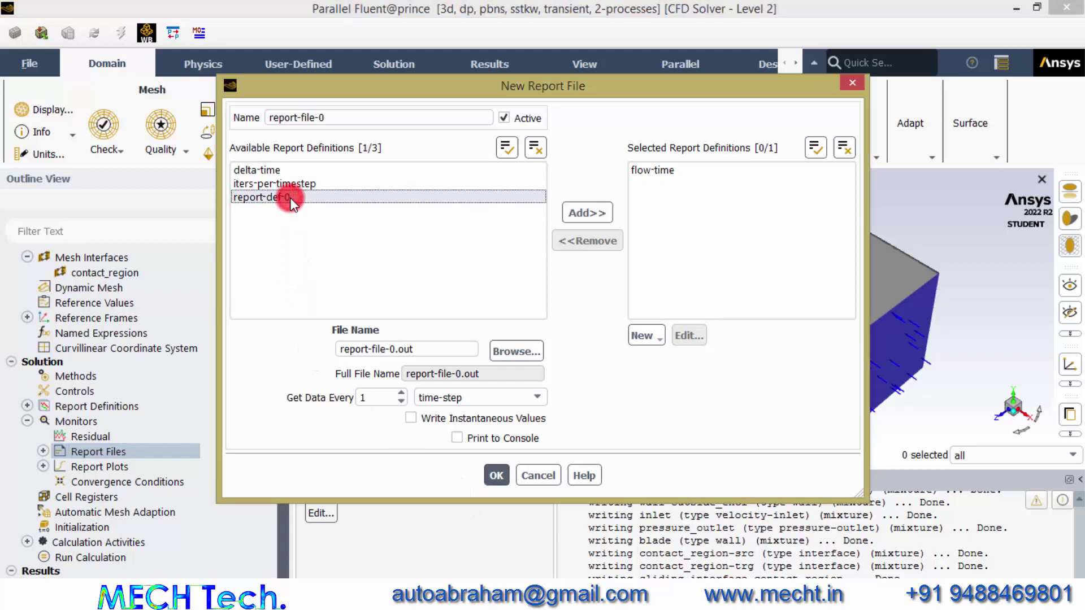
pyautogui.click(599, 211)
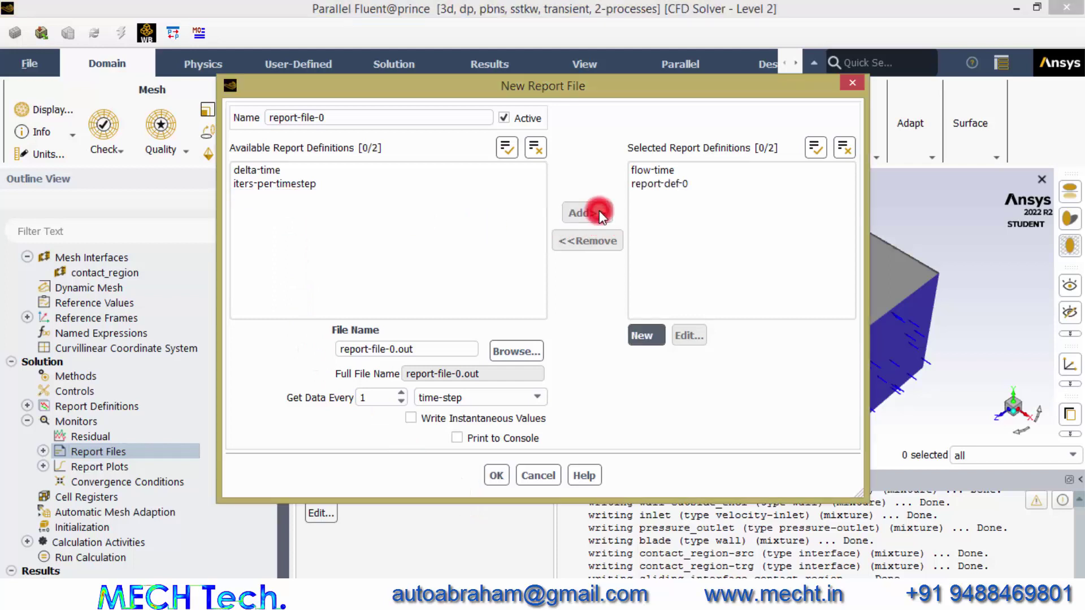
pyautogui.click(665, 175)
pyautogui.keyDown('ctrl'); pyautogui.click(666, 185); pyautogui.keyUp('ctrl')
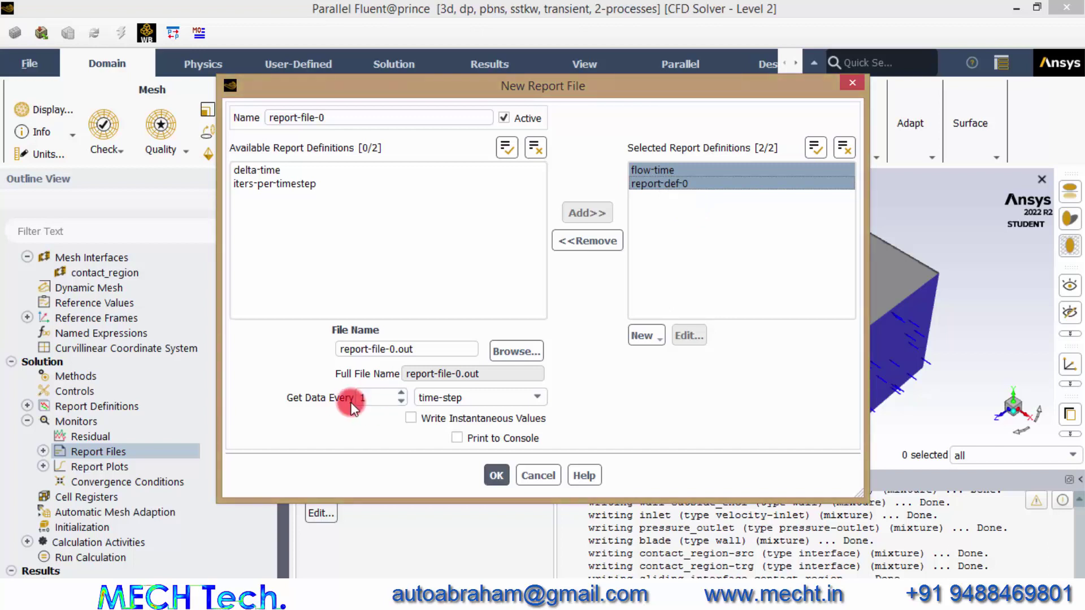
pyautogui.click(496, 477)
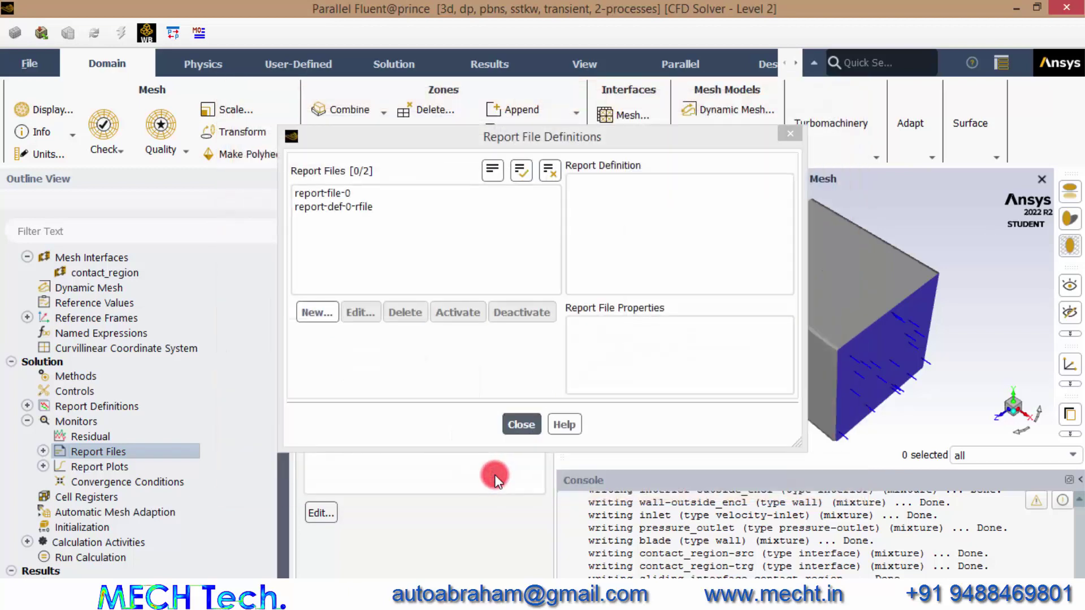
pyautogui.click(531, 428)
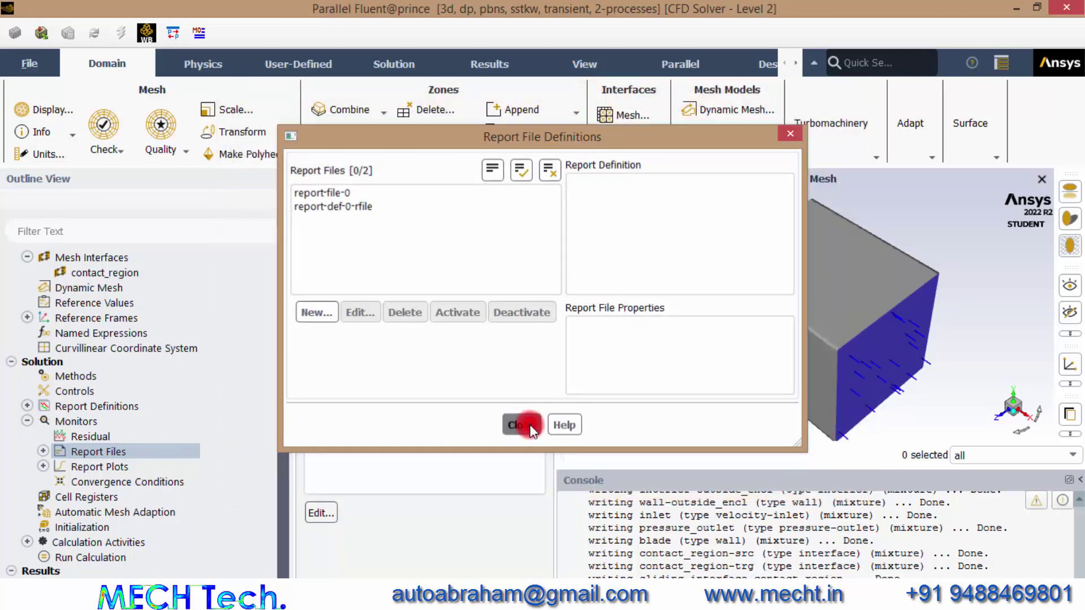
# Start a new plane surface in the domain using the ZX Plane method.
pyautogui.scroll(-4, 141, 396)
pyautogui.click(144, 470)
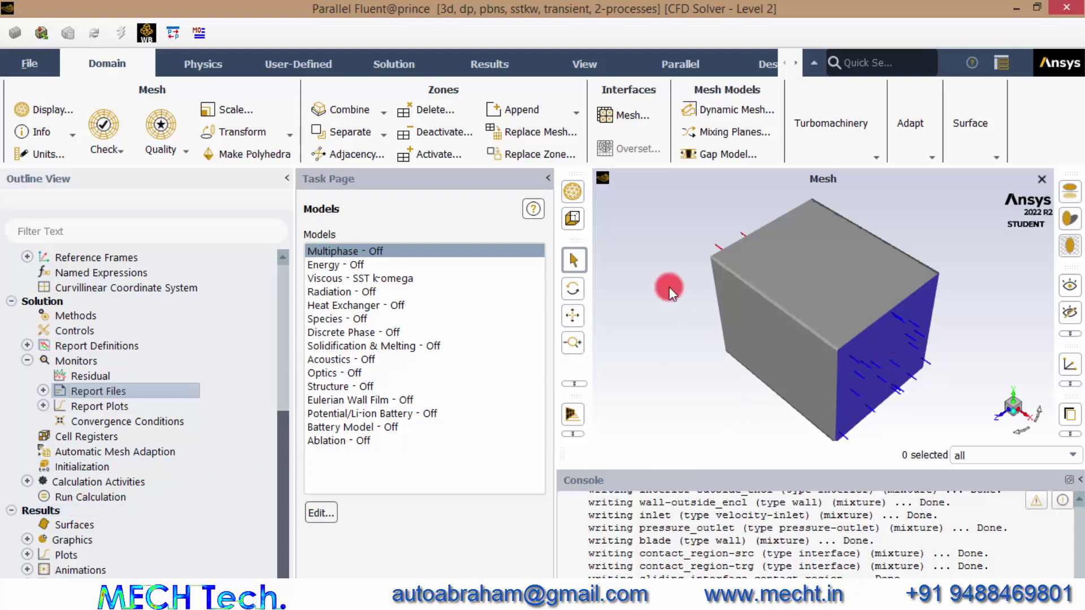
pyautogui.click(968, 151)
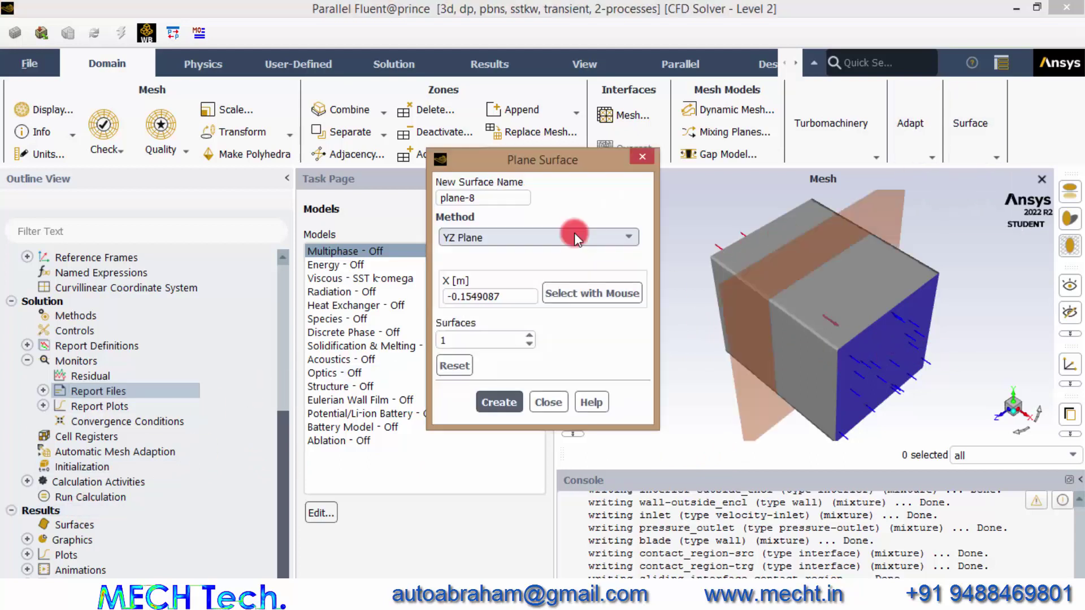
pyautogui.click(559, 238)
pyautogui.click(542, 256)
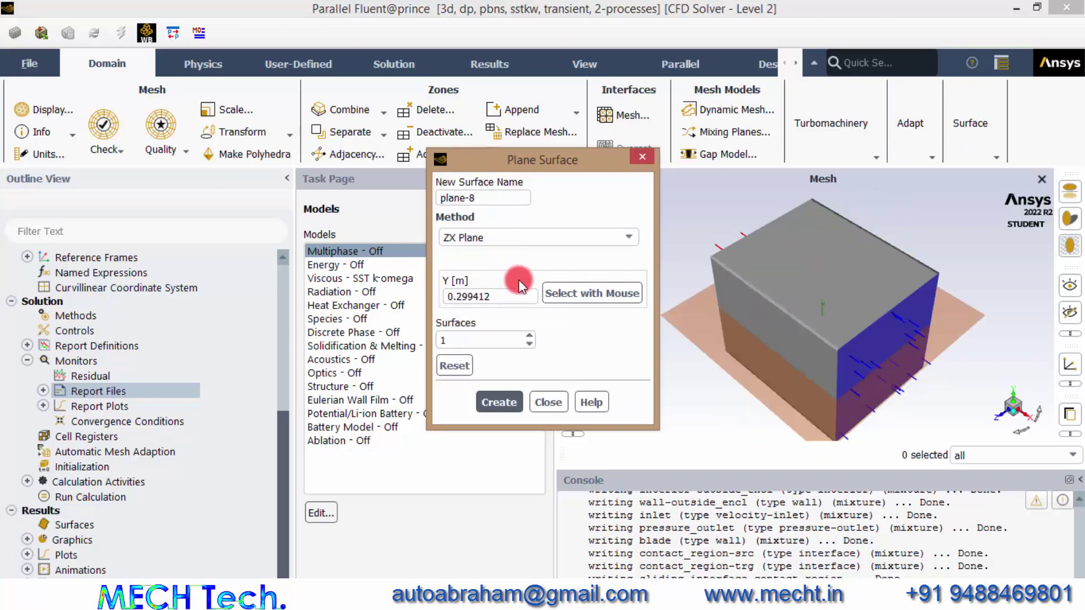
pyautogui.click(489, 295)
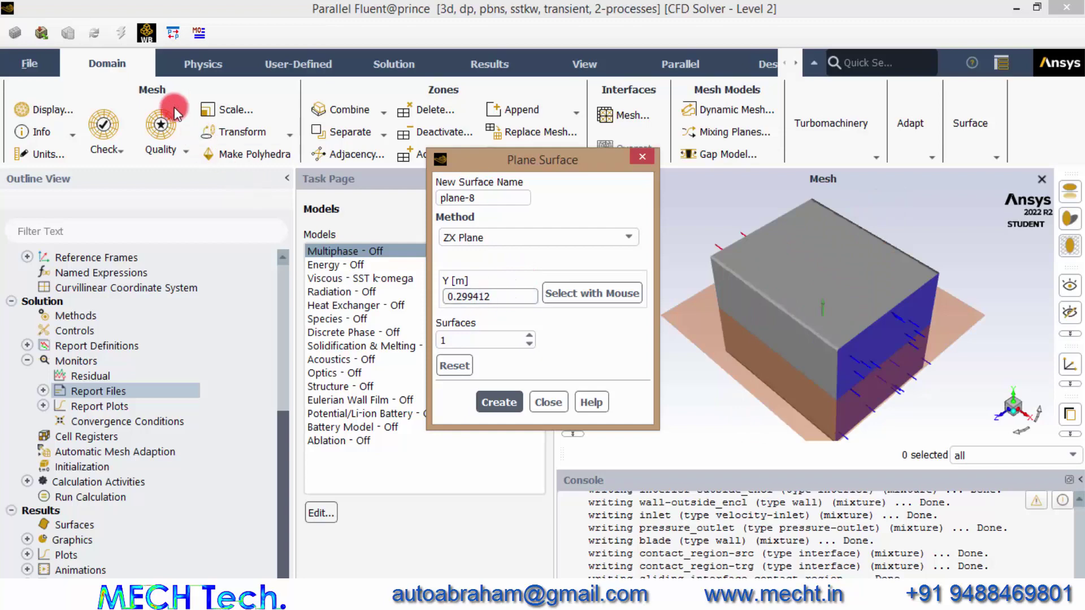
# Change the length unit to cm.
pyautogui.click(48, 156)
pyautogui.scroll(-10, 346, 242)
pyautogui.click(346, 241)
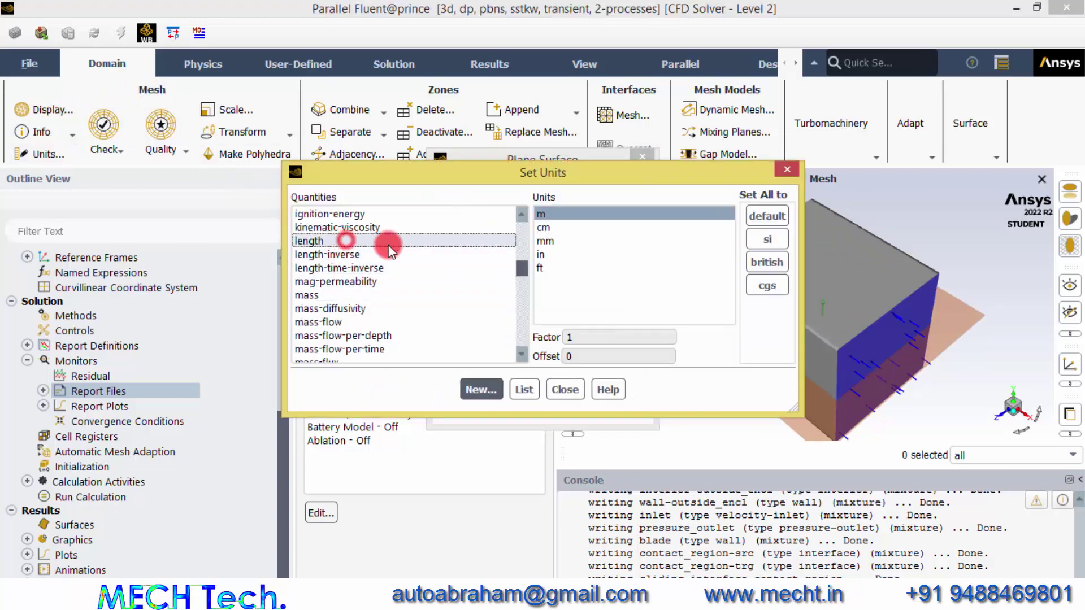
pyautogui.click(550, 229)
pyautogui.click(565, 389)
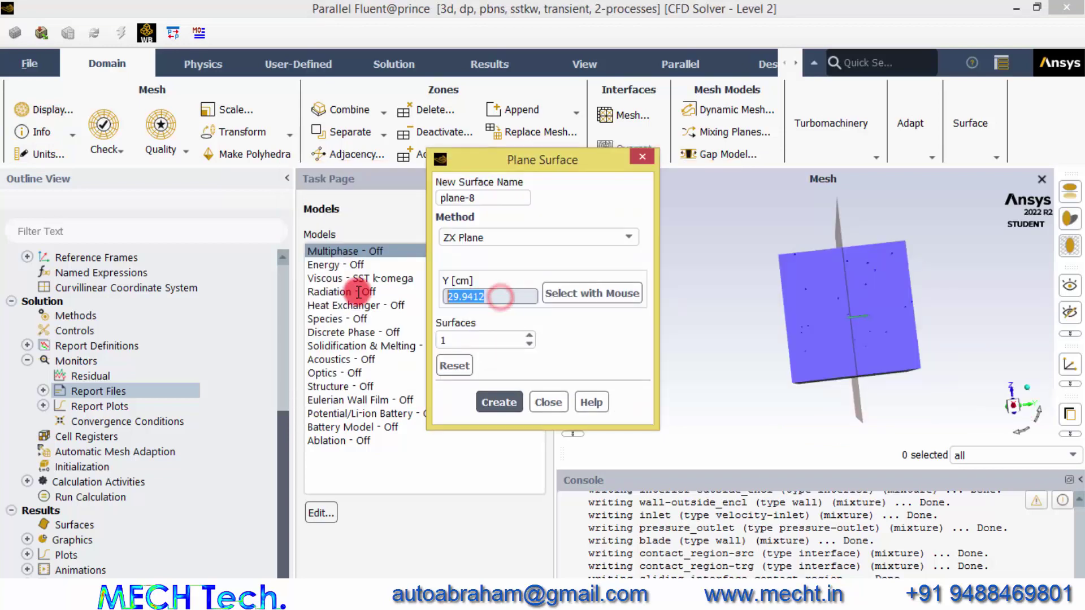
# Create the ZX plane surface at Y 30 cm with the name mid and restore the isometric view.
pyautogui.press('BackSpace')
pyautogui.press('BackSpace')
pyautogui.press('BackSpace')
pyautogui.press('BackSpace')
pyautogui.press('BackSpace')
pyautogui.press('BackSpace')
pyautogui.press('BackSpace')
pyautogui.write('30')
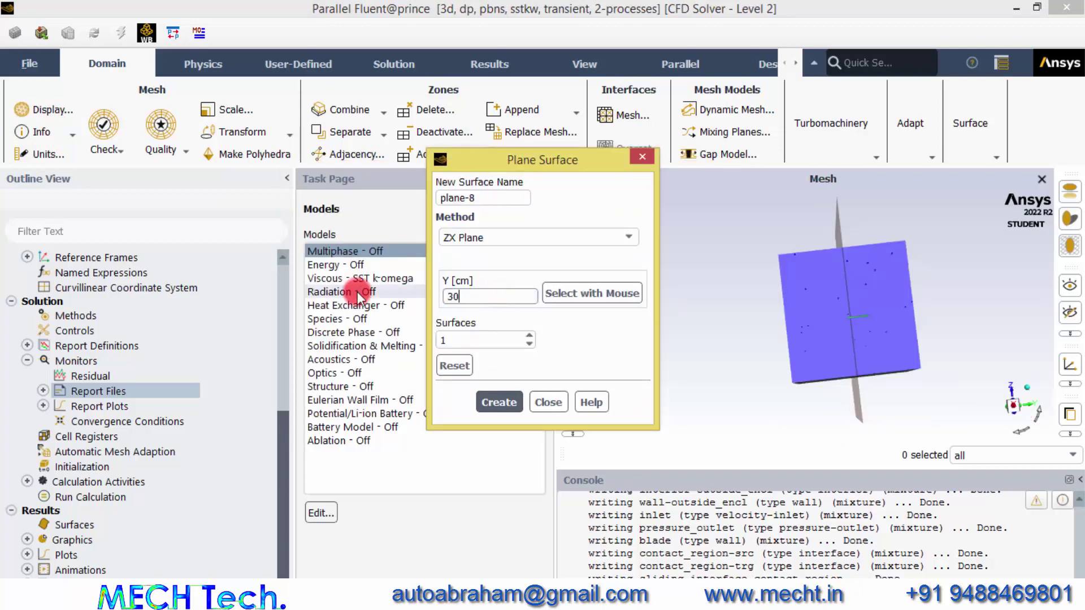
pyautogui.click(504, 399)
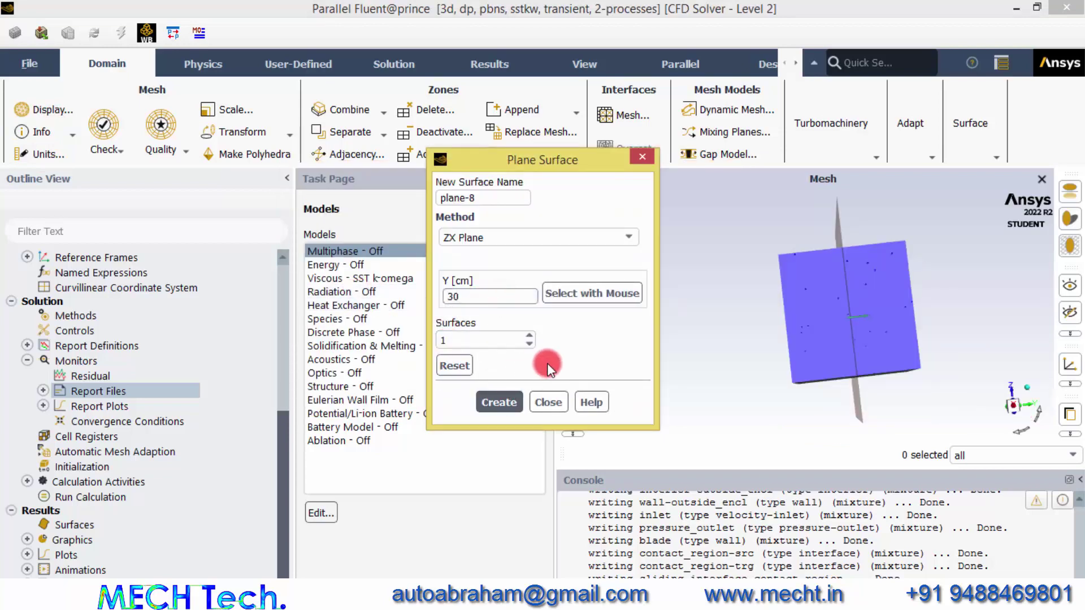
pyautogui.click(501, 404)
pyautogui.moveTo(484, 198); pyautogui.dragTo(380, 190)
pyautogui.write('mid')
pyautogui.click(559, 403)
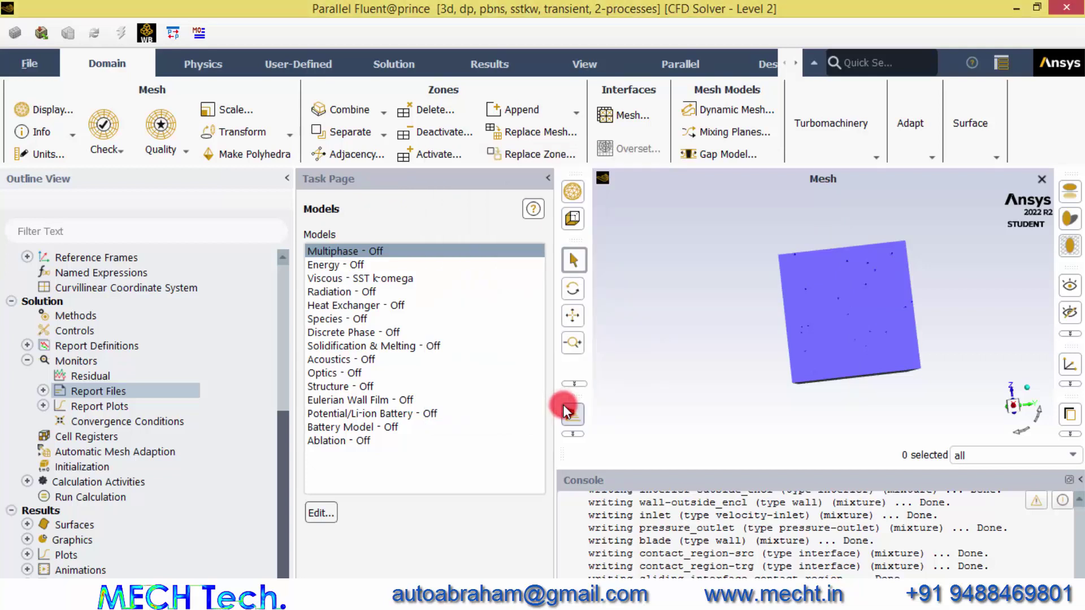
pyautogui.click(1046, 392)
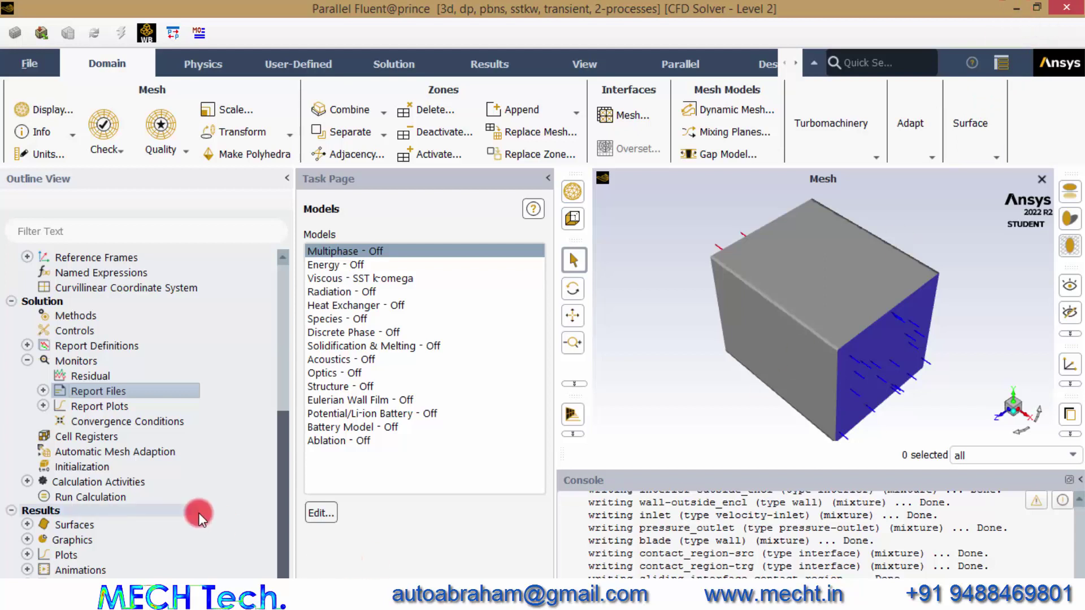
# Add a new execute command for the calculation that runs repeatedly every 1 time step.
pyautogui.doubleClick(93, 481)
pyautogui.doubleClick(118, 453)
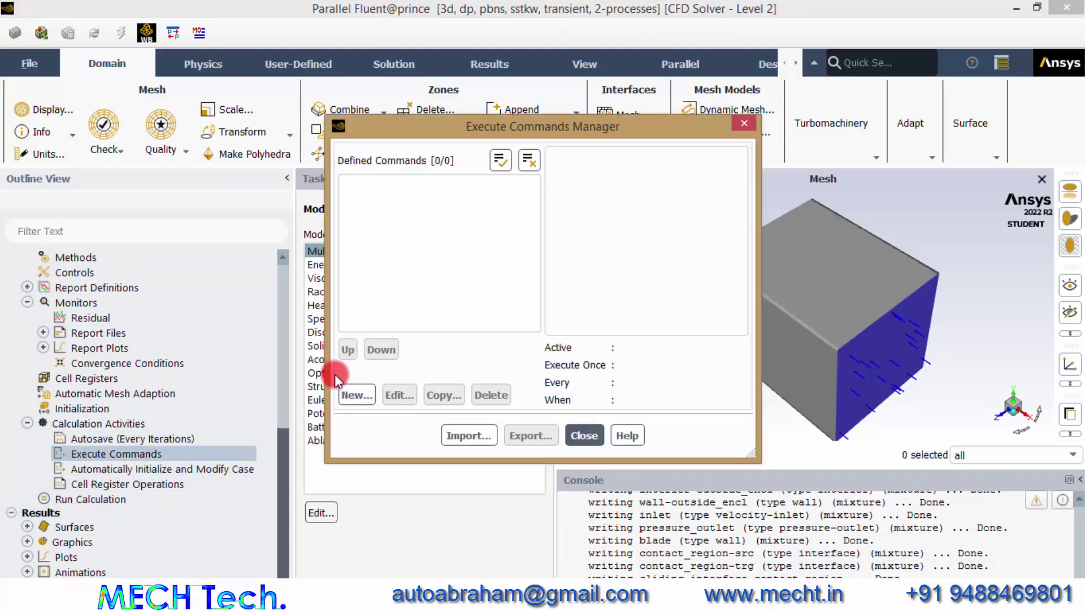
pyautogui.click(362, 396)
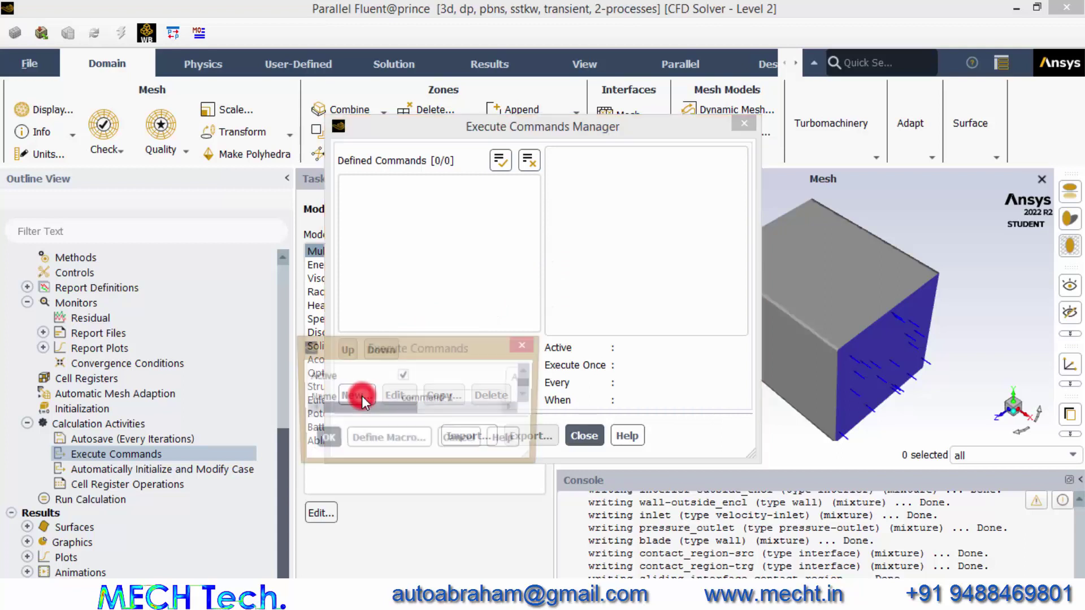
pyautogui.click(469, 254)
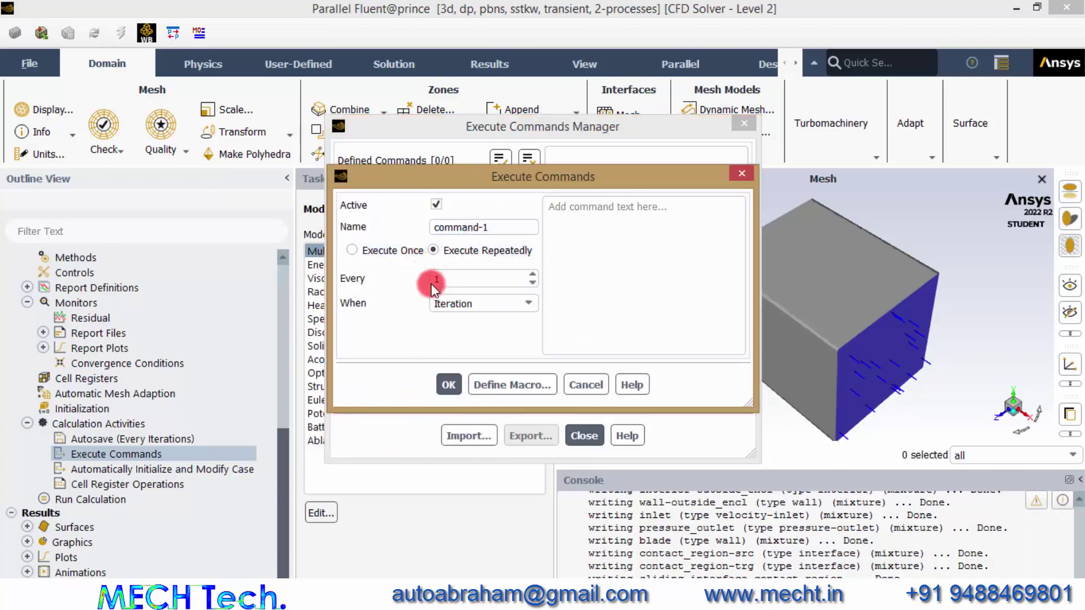
pyautogui.click(470, 302)
pyautogui.click(459, 334)
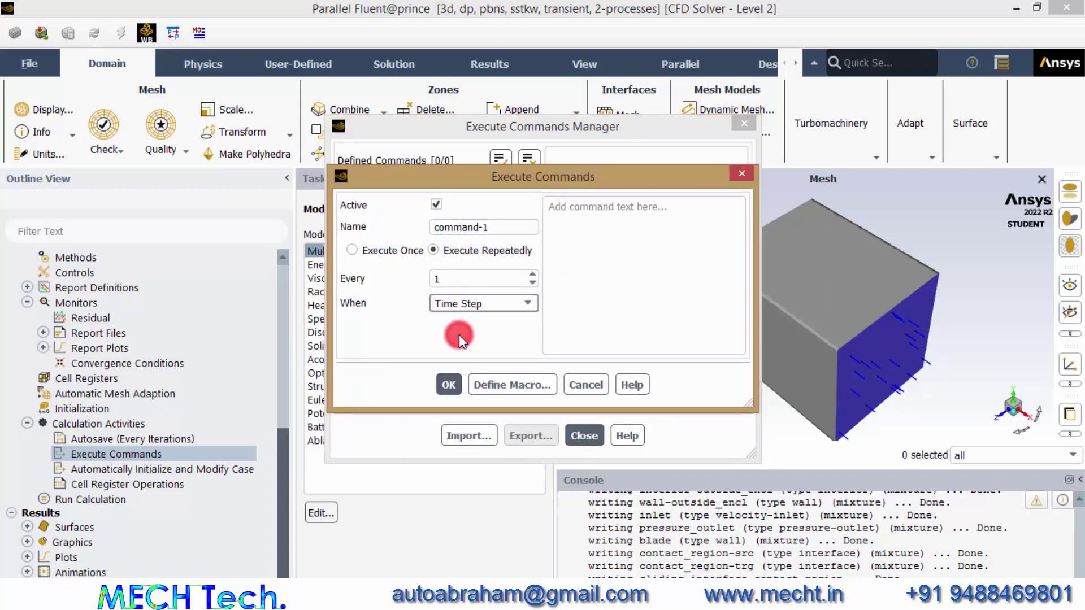
# Copy all display commands from codes.txt in Notepad and paste them as the command text of command-1 in Fluent.
pyautogui.click(1017, 9)
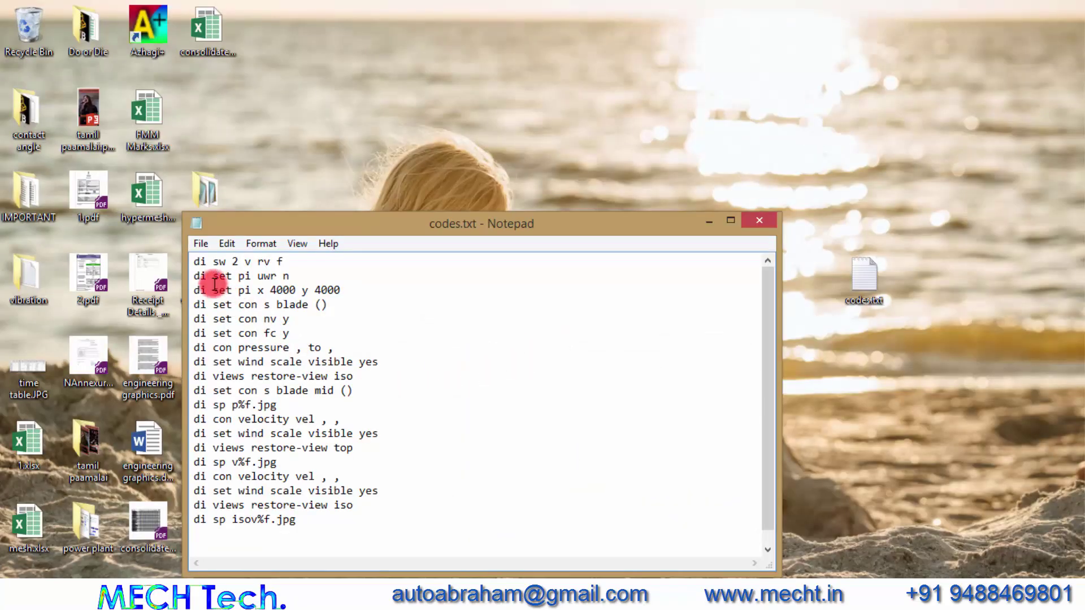
pyautogui.moveTo(194, 260); pyautogui.dragTo(419, 519)
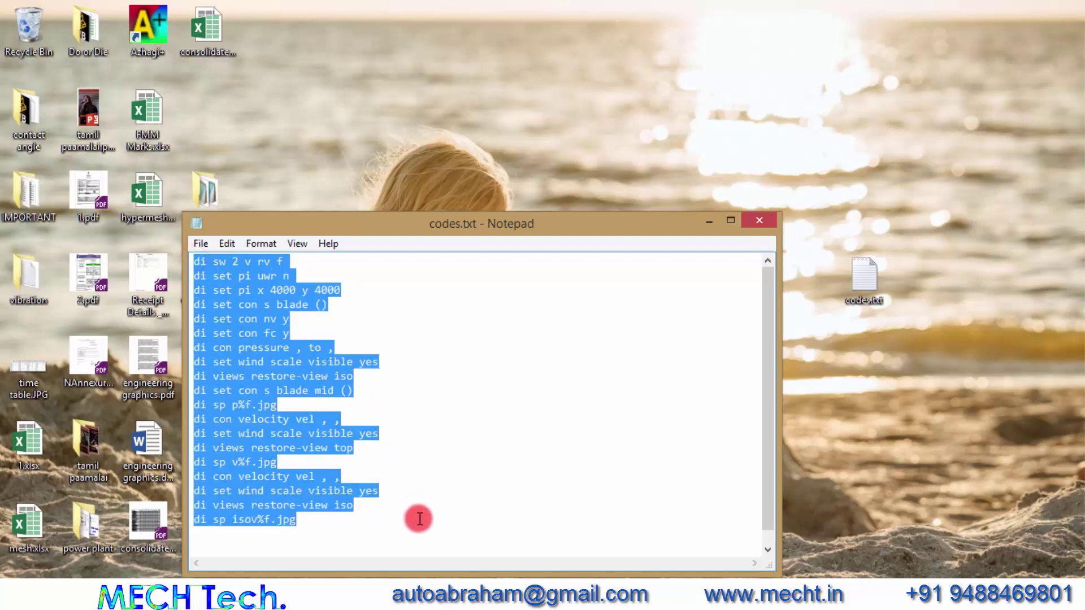
pyautogui.click(710, 222)
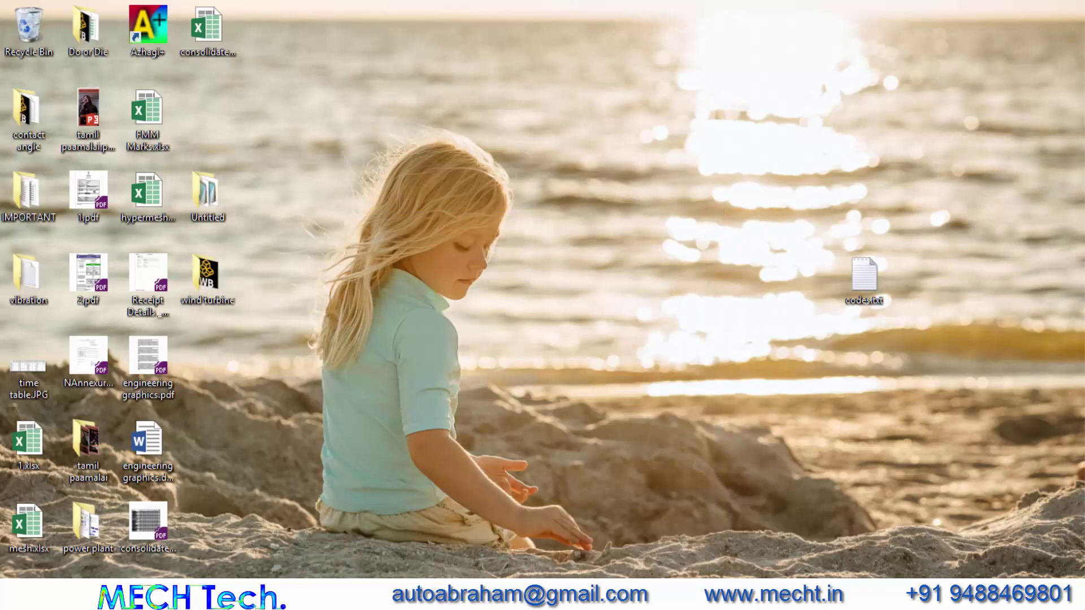
pyautogui.click(309, 596)
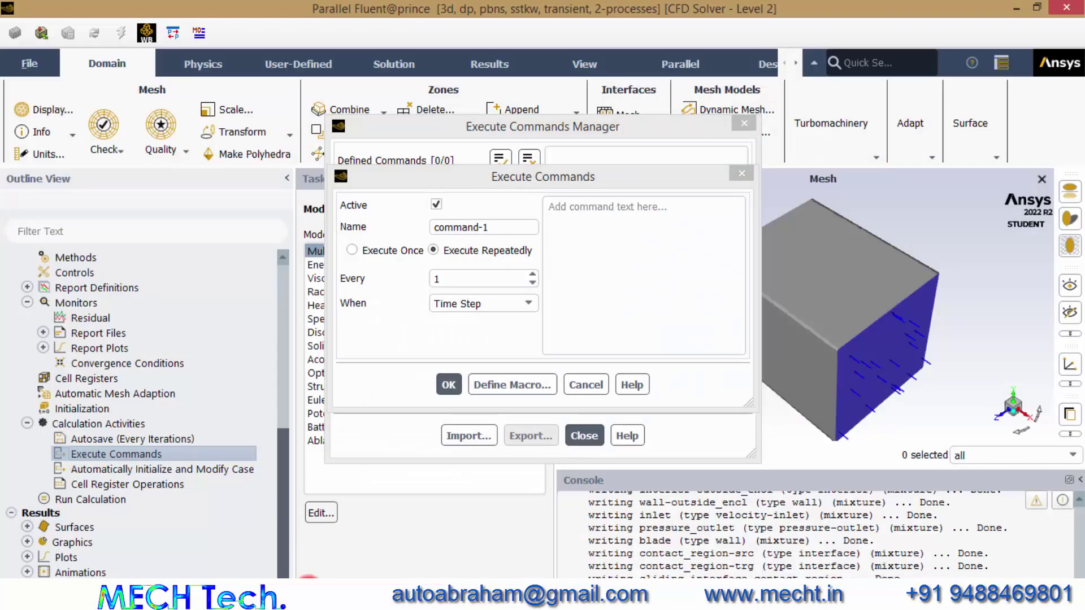
pyautogui.click(583, 213)
pyautogui.hotkey('ctrl', 'v')
pyautogui.scroll(5, 657, 221)
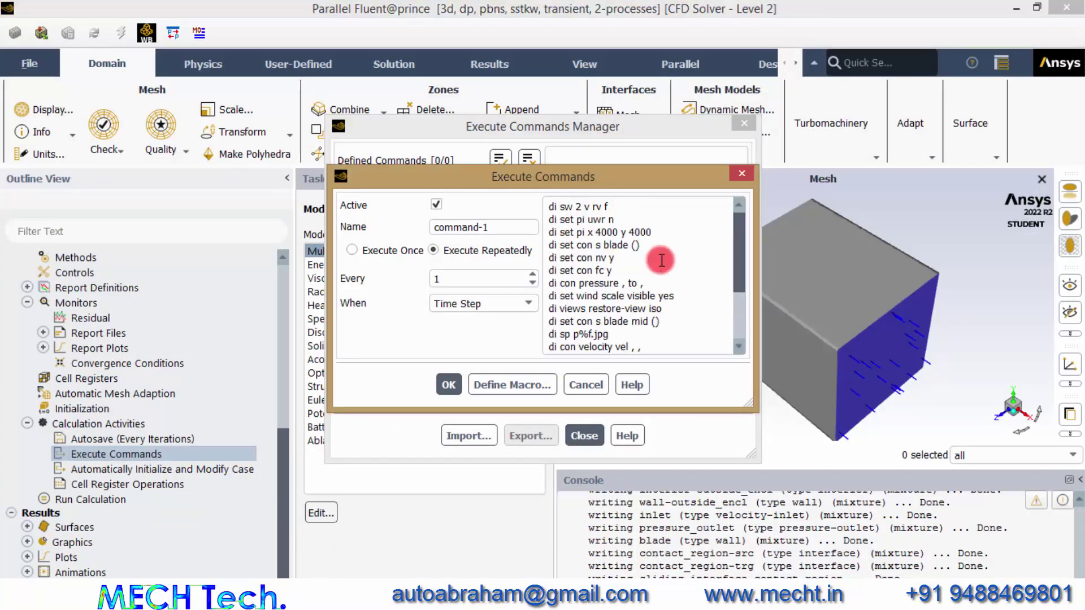
# Check the image file names in the command text, save command-1, review its definition and close the Execute Commands Manager.
pyautogui.scroll(-3, 646, 291)
pyautogui.moveTo(572, 294); pyautogui.dragTo(585, 295)
pyautogui.write('v%f.jpg')
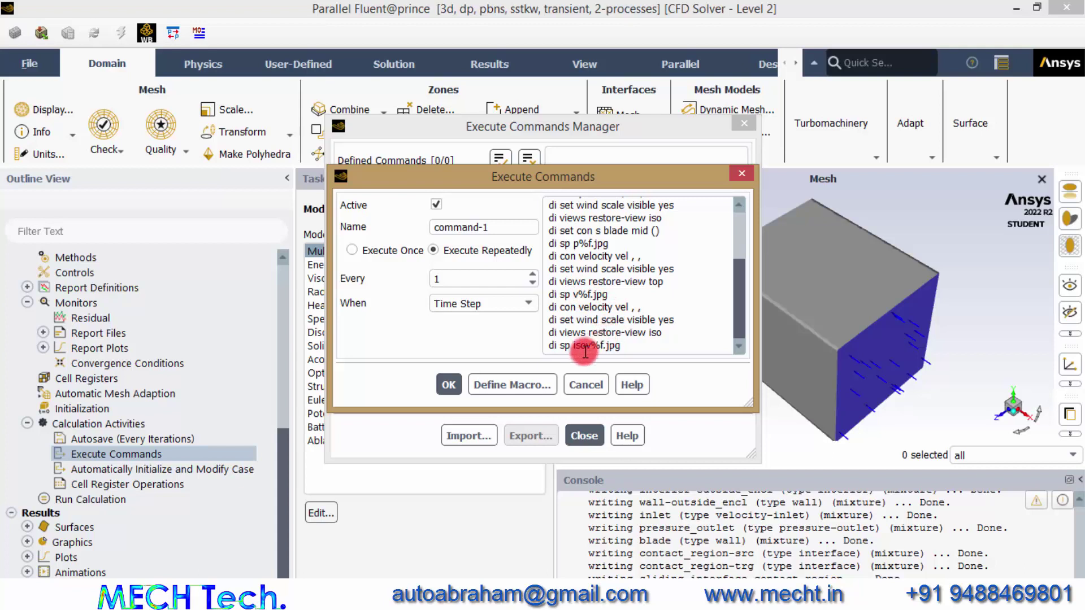
pyautogui.moveTo(575, 346); pyautogui.dragTo(600, 346)
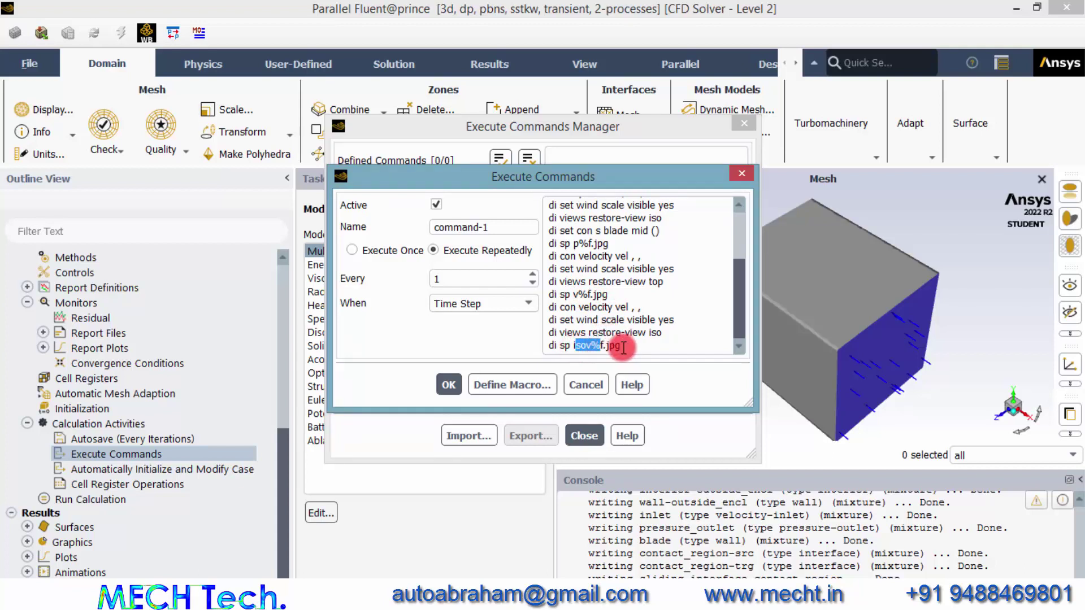
pyautogui.click(591, 346)
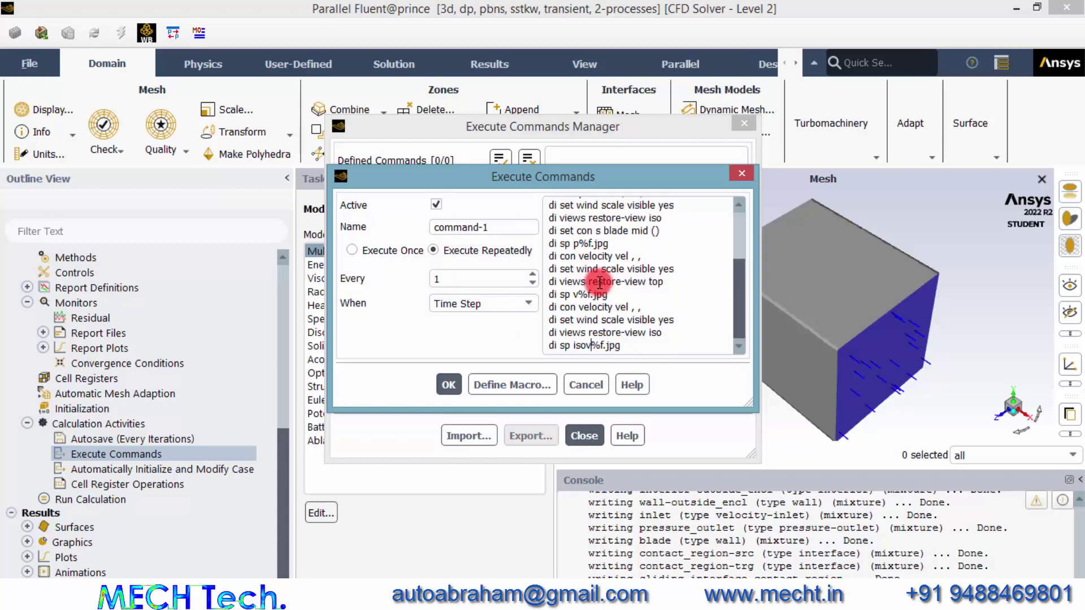
pyautogui.scroll(5, 599, 282)
pyautogui.click(446, 383)
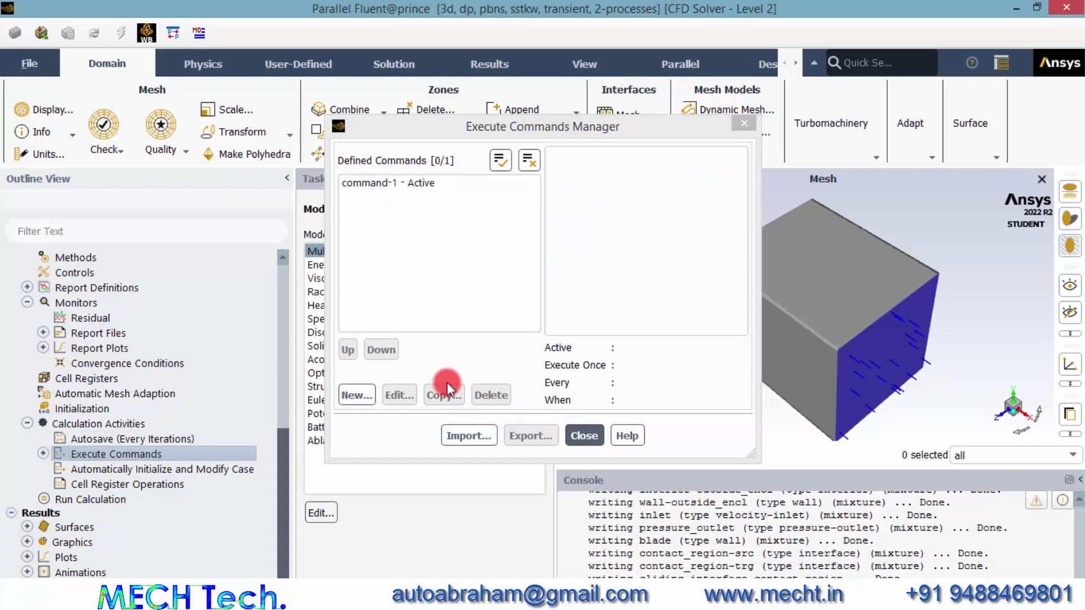
pyautogui.click(377, 186)
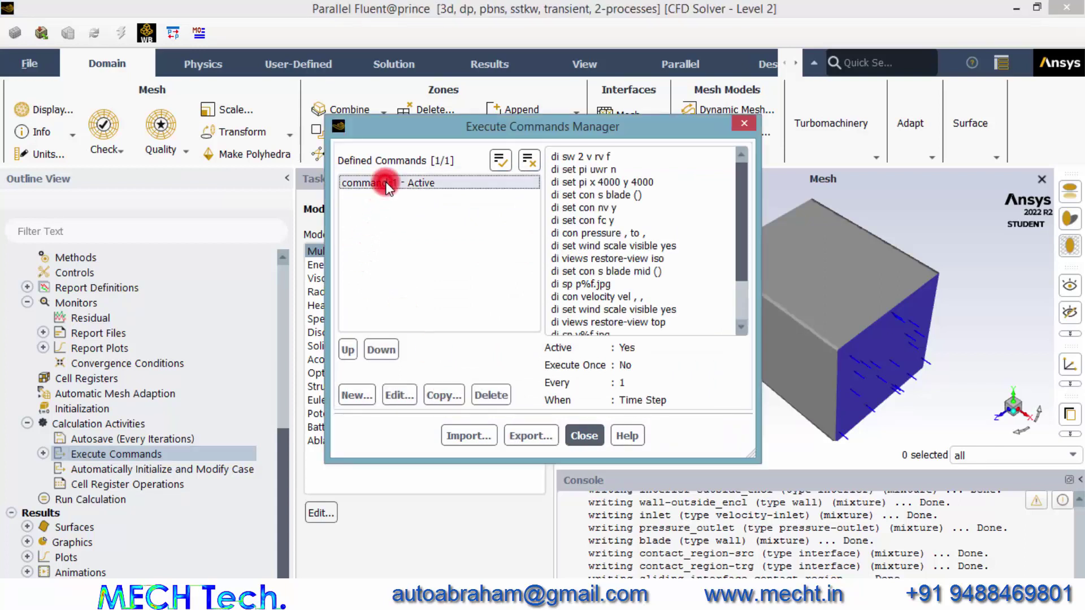
pyautogui.click(582, 434)
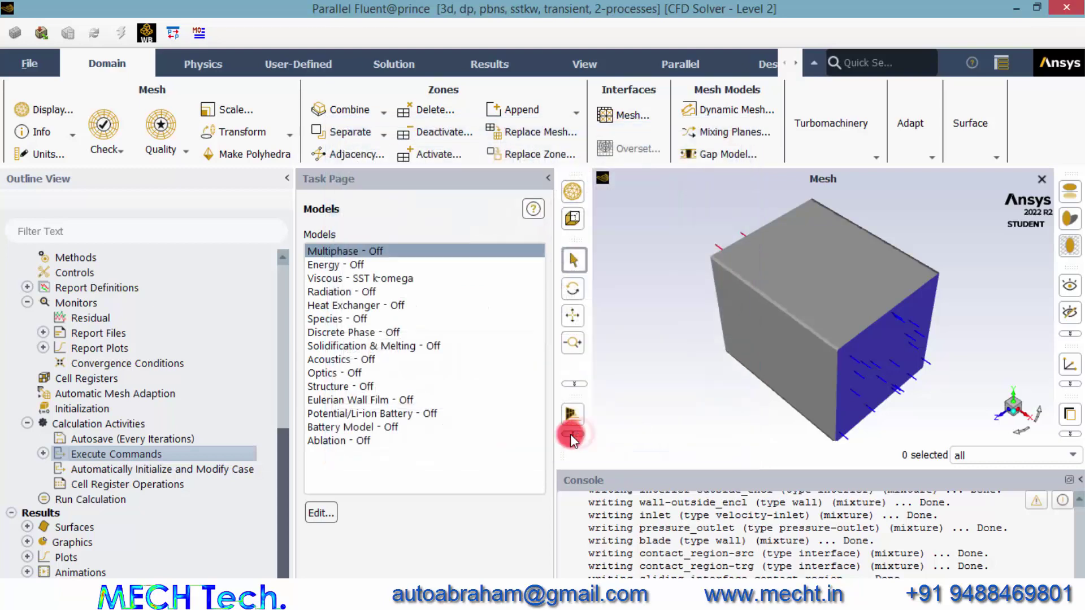
# Start the calculation with 500 time steps and a time step size of 0.001 s.
pyautogui.click(122, 500)
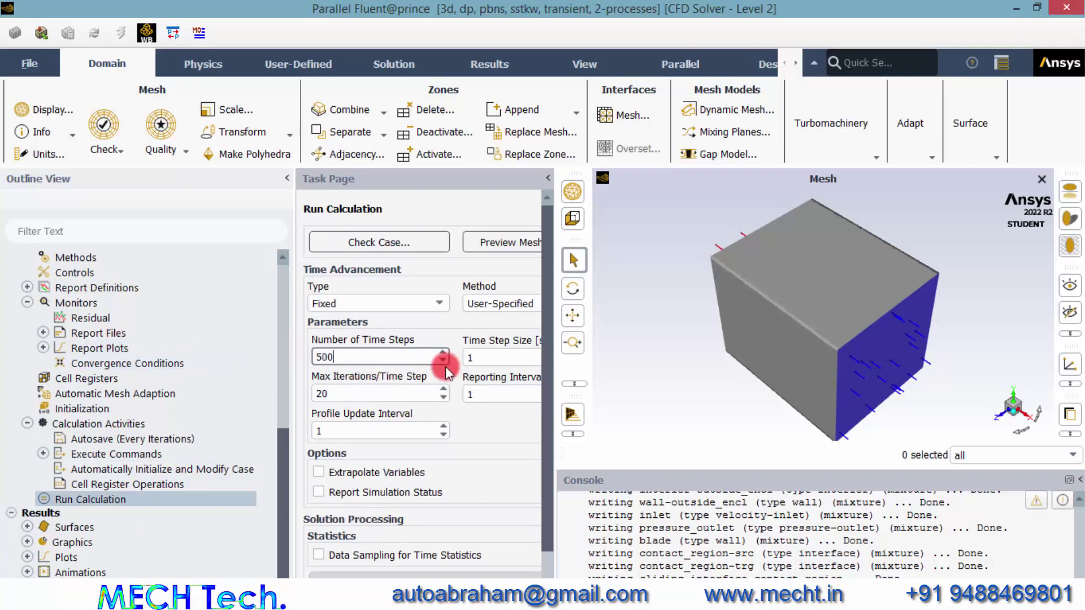
pyautogui.click(473, 358)
pyautogui.write('00')
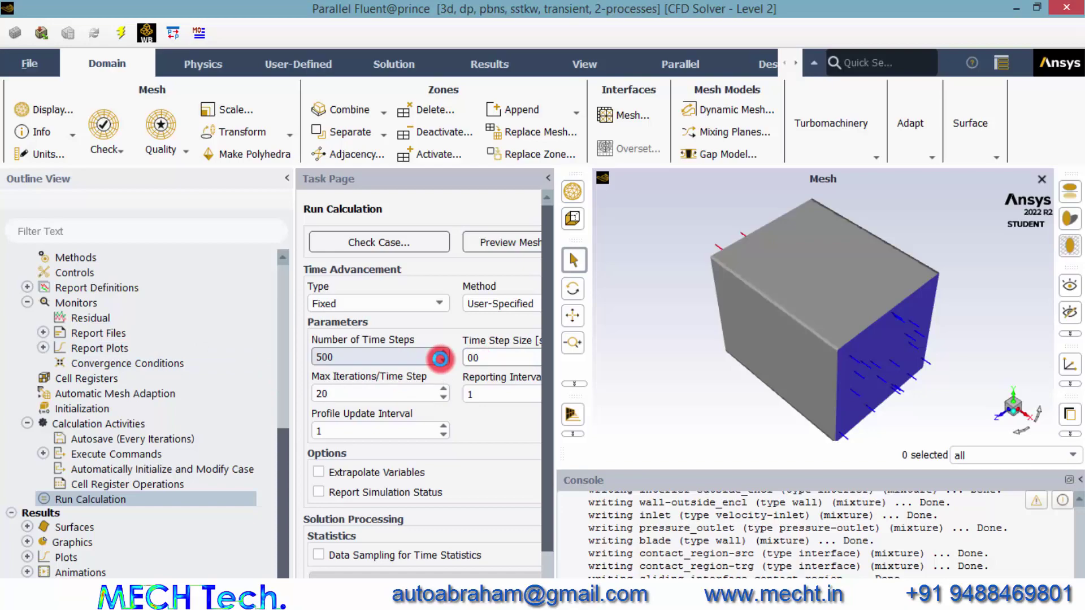
pyautogui.scroll(-5, 520, 538)
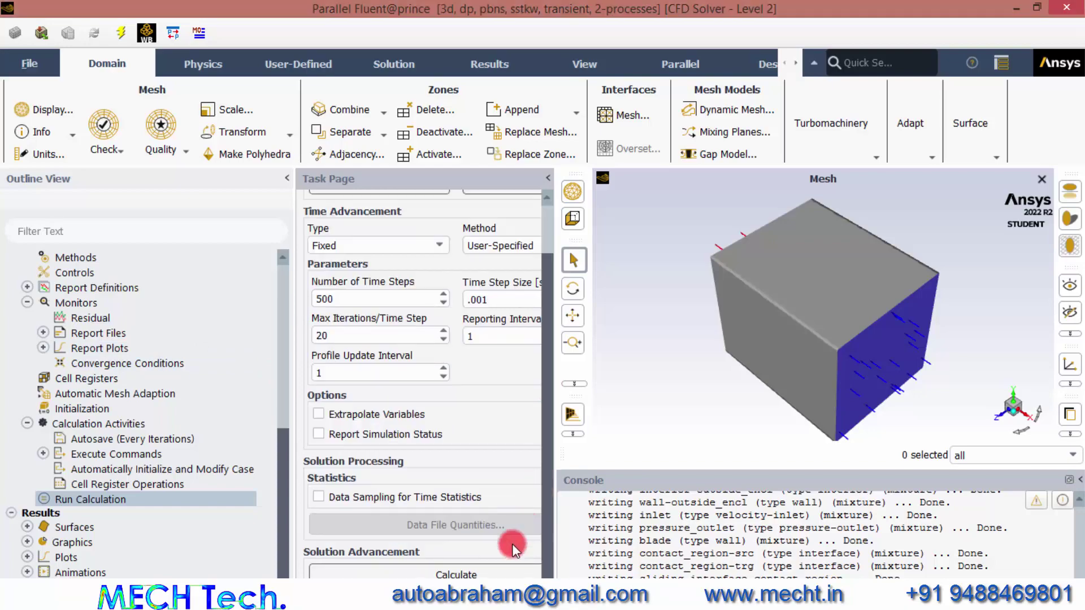
pyautogui.click(508, 569)
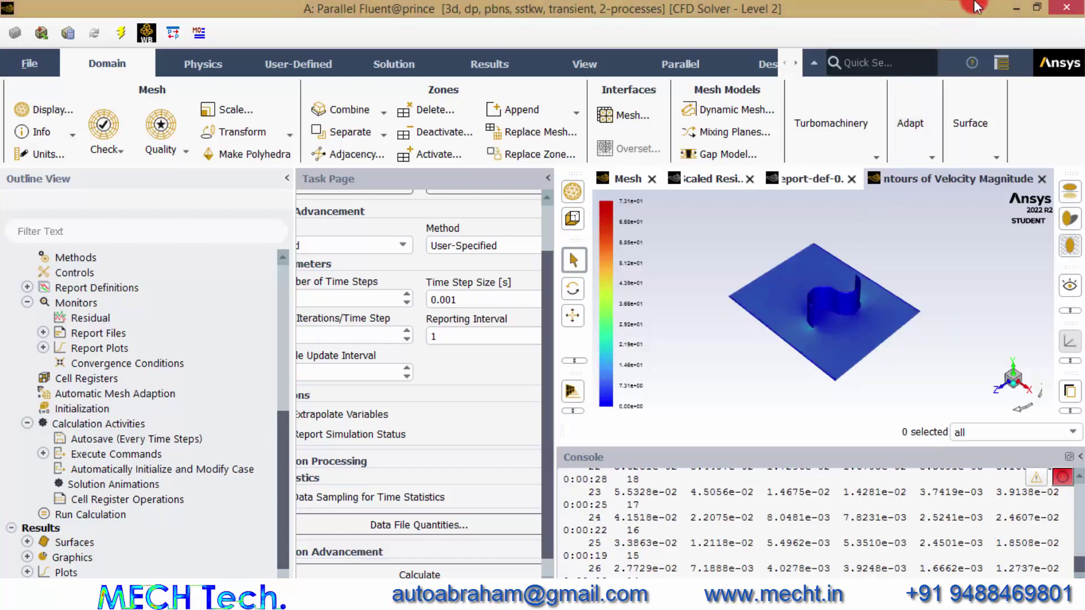
# Switch to the desktop, refresh it and open the Fluent folder inside wind turbine > wb_files > dp0 > FFF.
pyautogui.click(1015, 8)
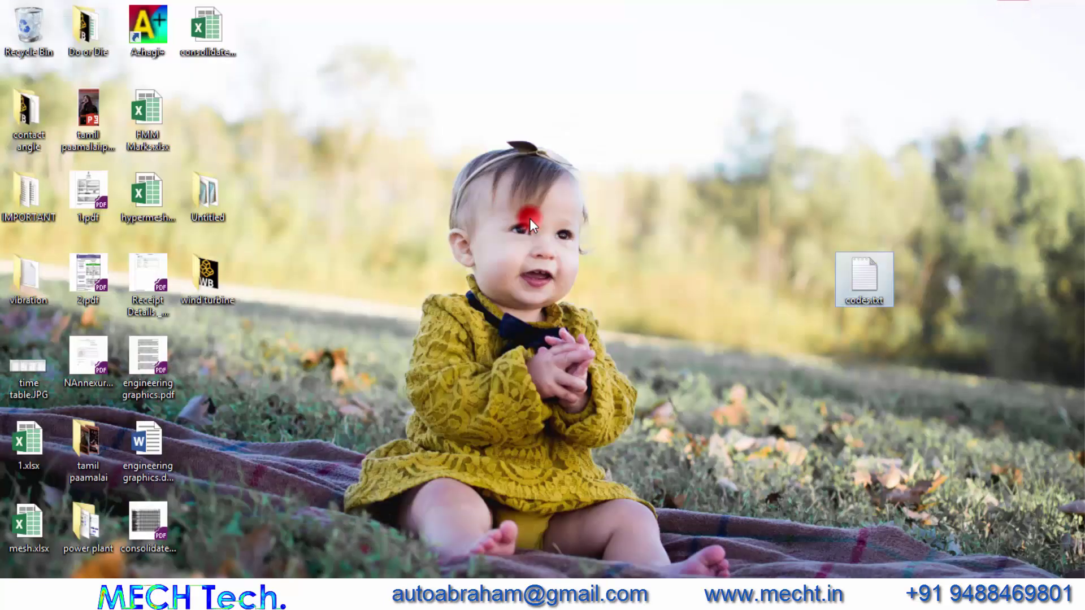
pyautogui.rightClick(567, 280)
pyautogui.click(571, 267)
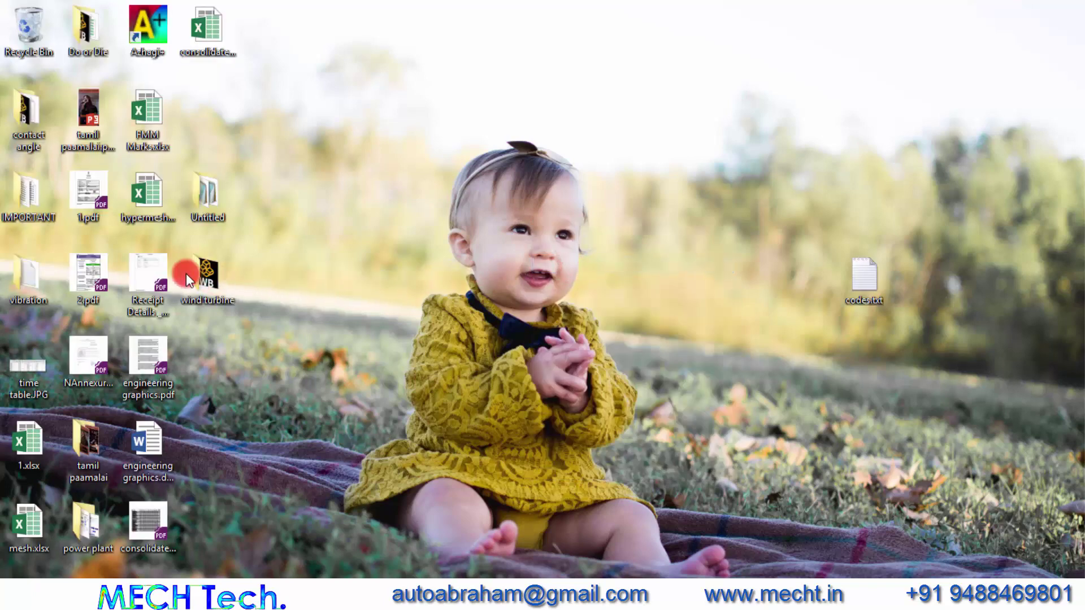
pyautogui.moveTo(205, 273); pyautogui.dragTo(441, 226)
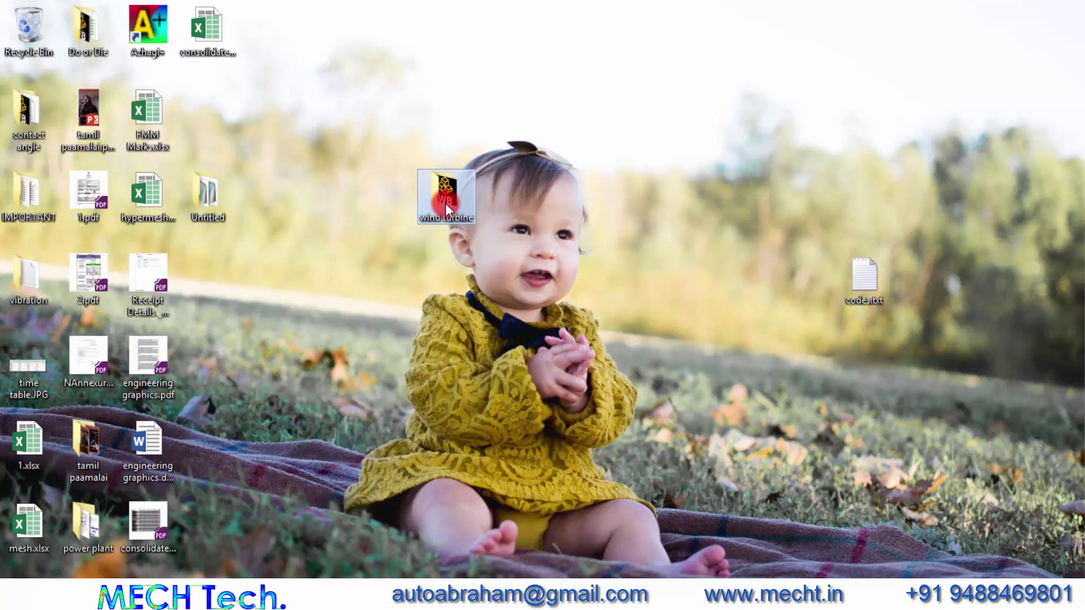
pyautogui.doubleClick(445, 204)
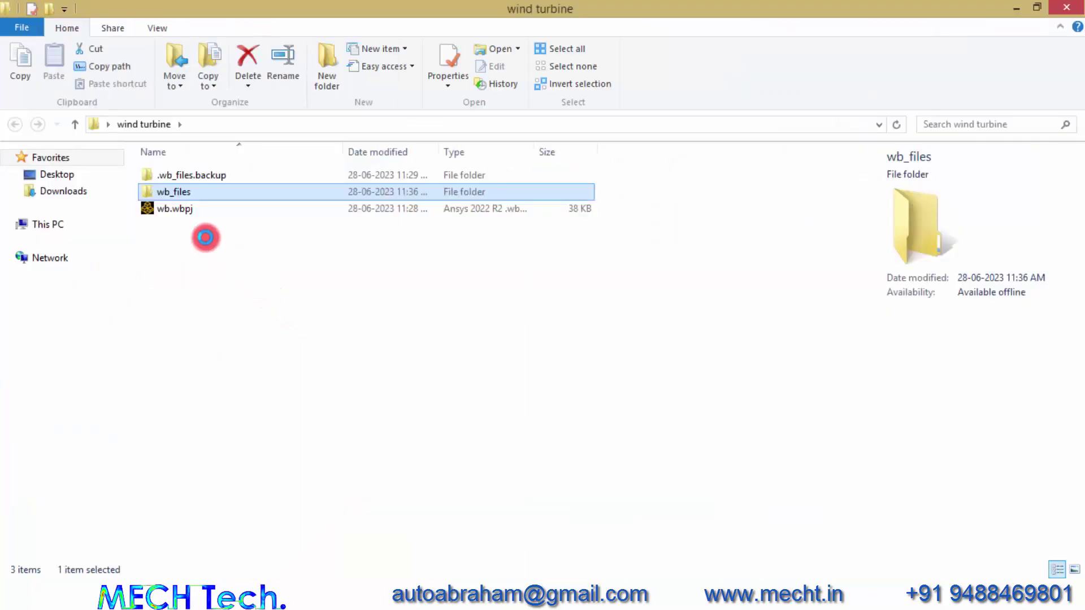
pyautogui.press('Return')
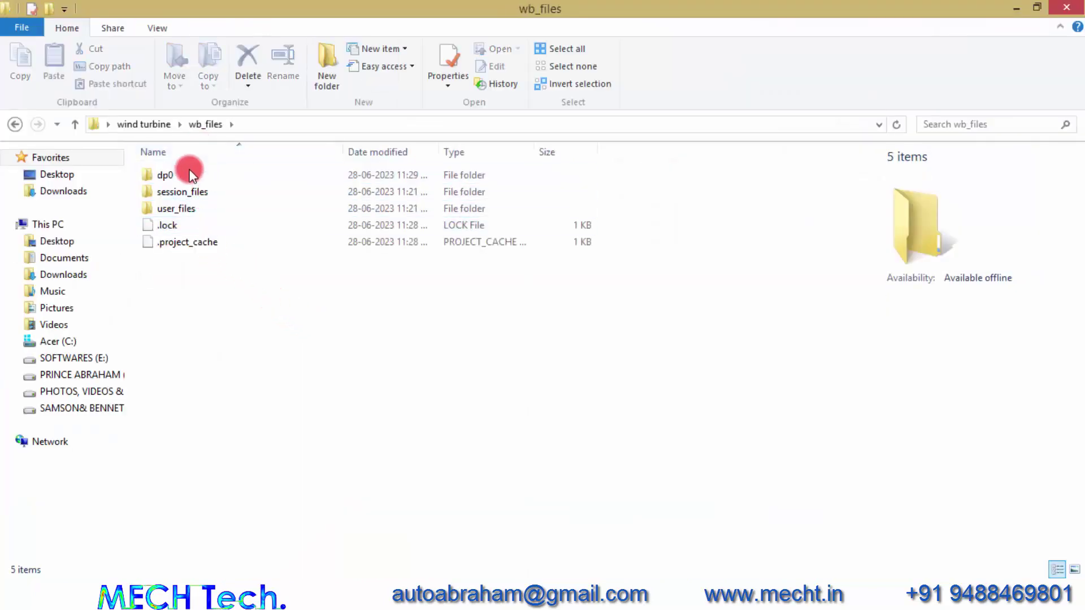
pyautogui.doubleClick(189, 172)
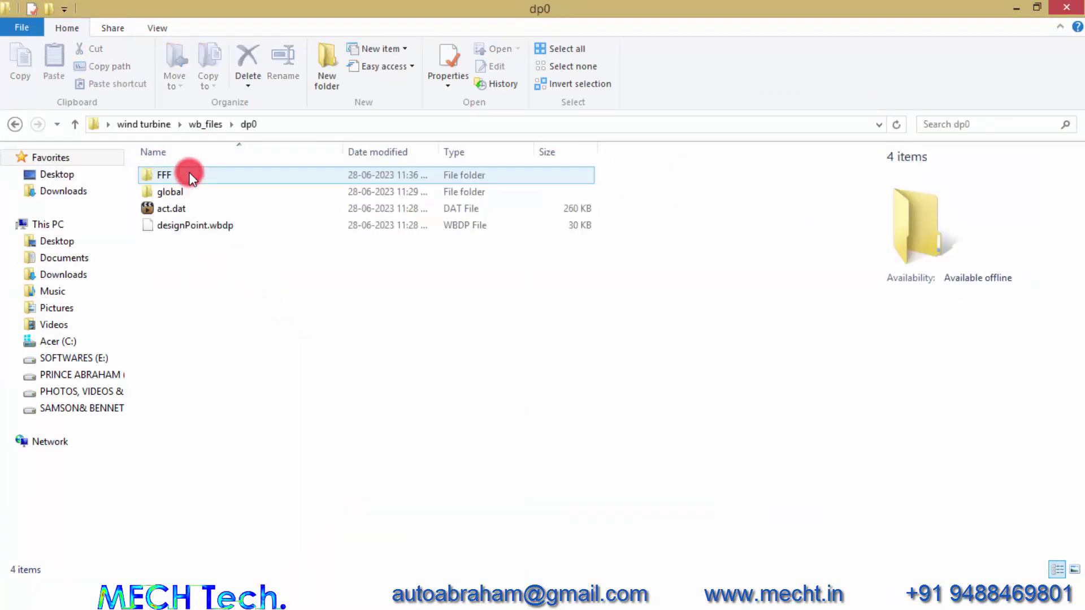
pyautogui.doubleClick(189, 175)
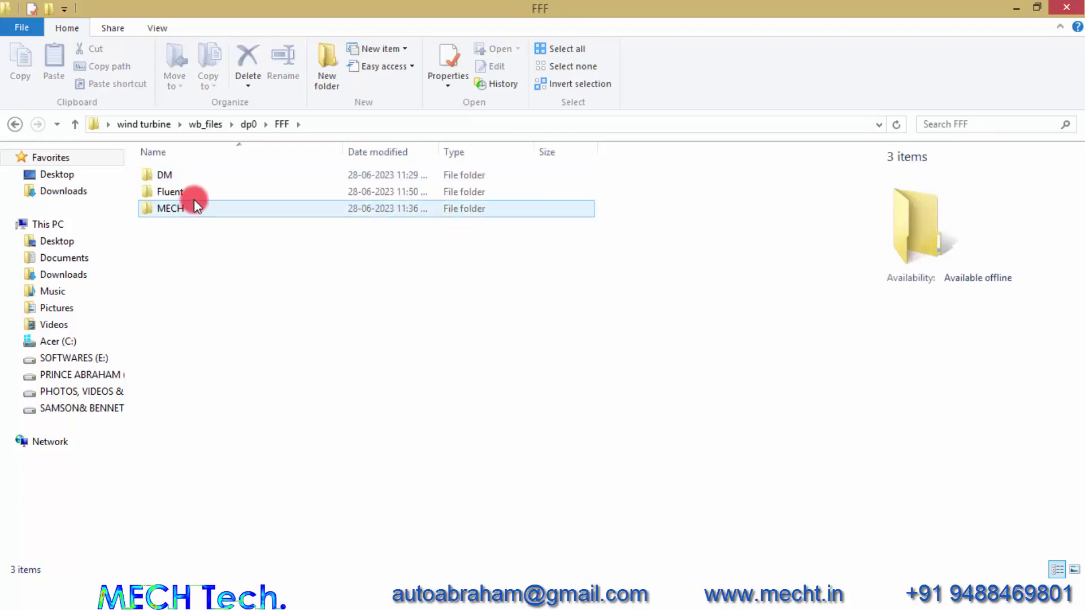
pyautogui.doubleClick(195, 194)
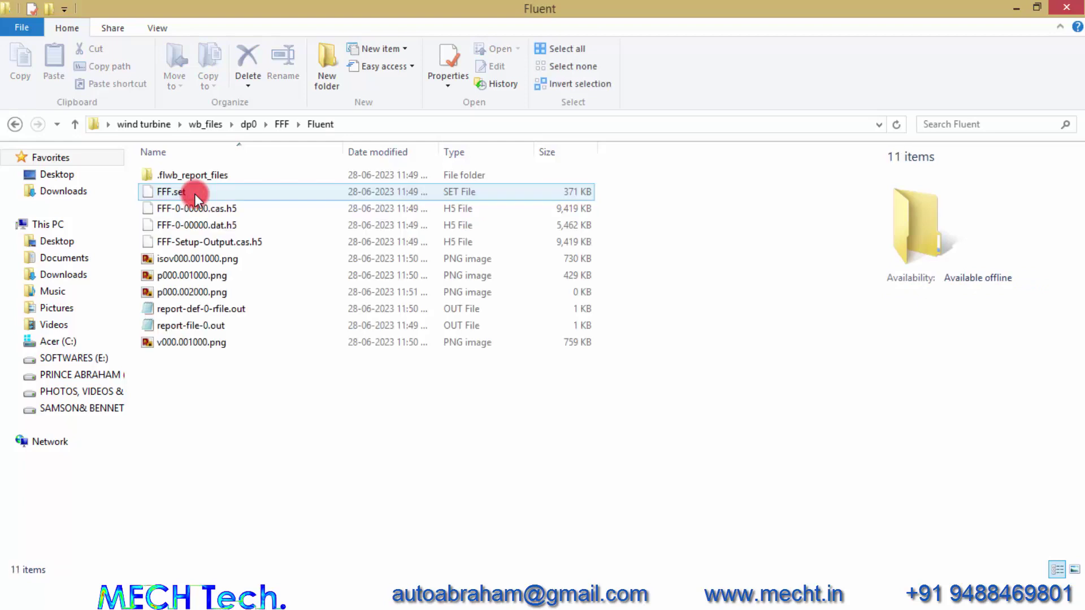
# Open isov000.001000.png in Windows Photo Viewer and browse through the saved contour images.
pyautogui.doubleClick(227, 260)
pyautogui.press('Right')
pyautogui.press('Right')
pyautogui.press('Right')
pyautogui.press('Right')
pyautogui.press('Right')
pyautogui.press('Right')
pyautogui.press('Right')
pyautogui.press('Right')
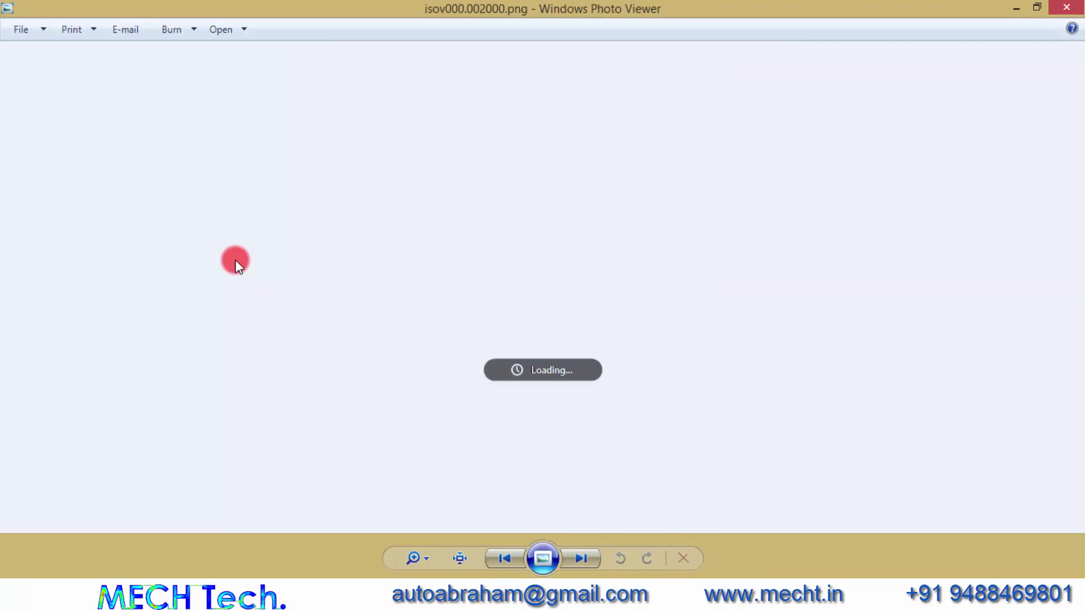
pyautogui.press('Right')
pyautogui.press('Right')
pyautogui.press('Right')
pyautogui.press('Right')
pyautogui.press('Right')
pyautogui.press('Right')
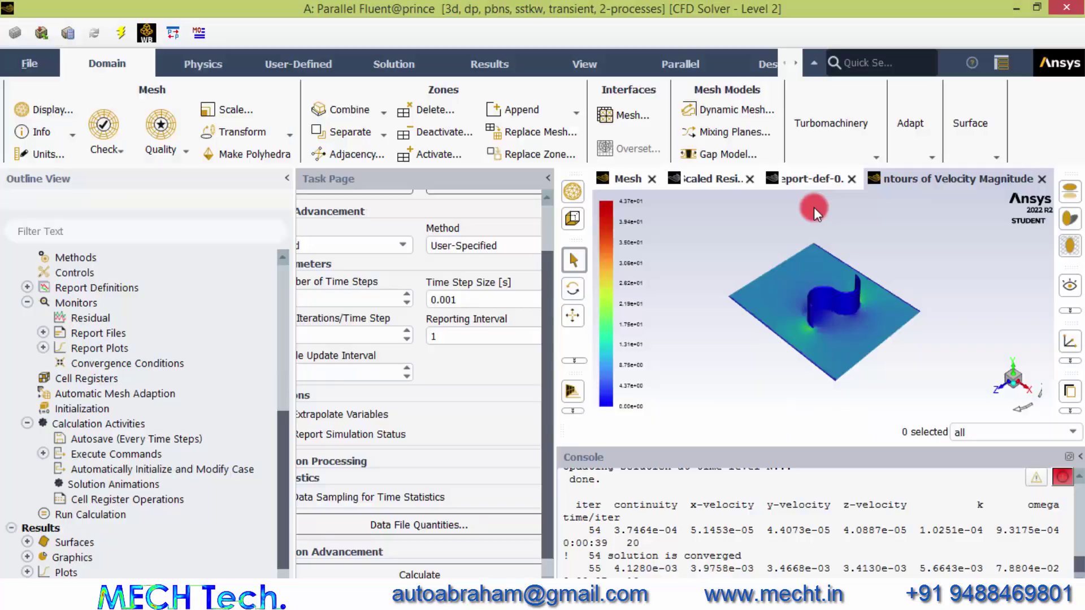
# Examine the moment coefficient curve over flow time in Fluent's report-def-0 plot.
pyautogui.click(809, 175)
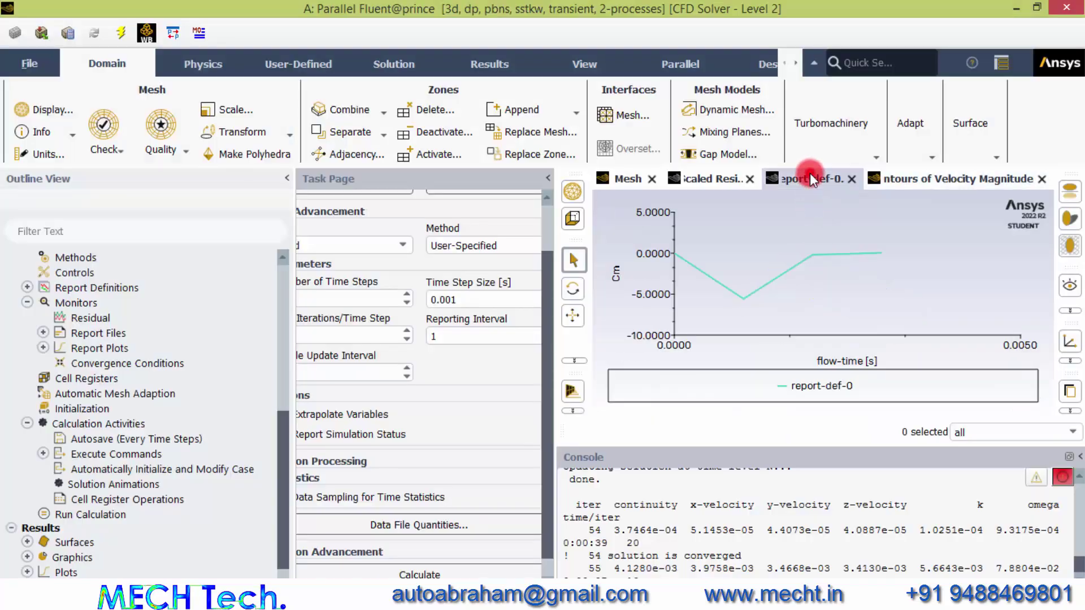
pyautogui.moveTo(719, 299)
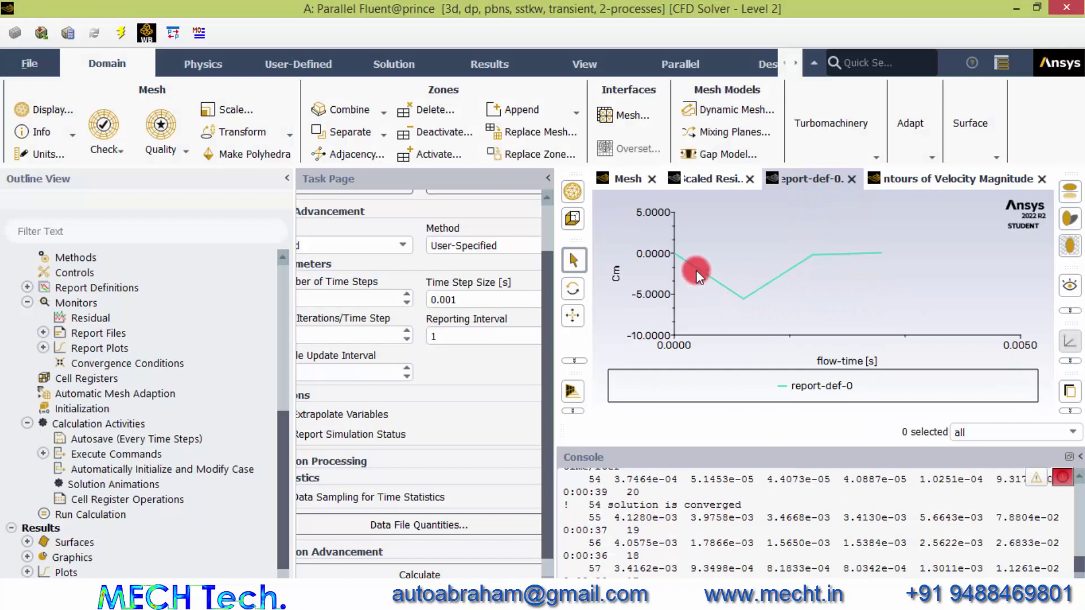
# Close Windows Photo Viewer and refresh the Fluent folder's file list in File Explorer.
pyautogui.click(365, 544)
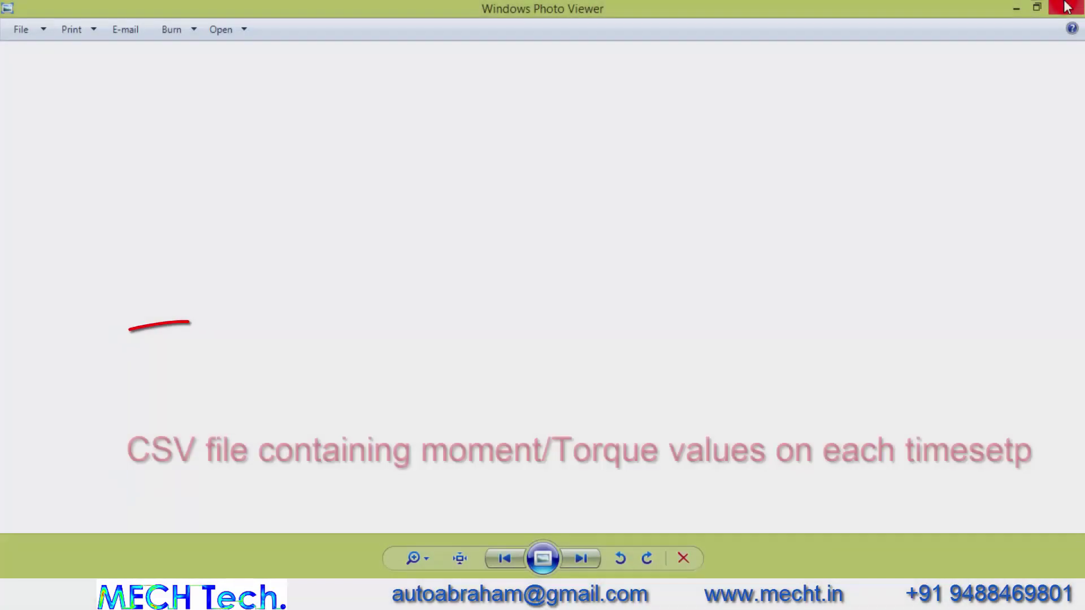
pyautogui.click(1067, 7)
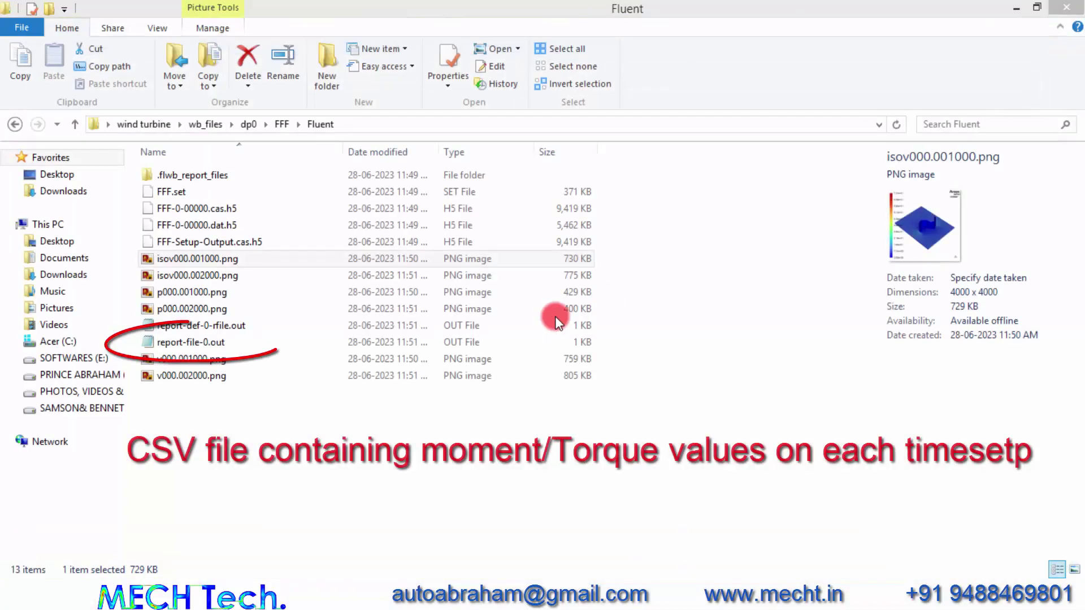
pyautogui.rightClick(684, 267)
pyautogui.click(706, 333)
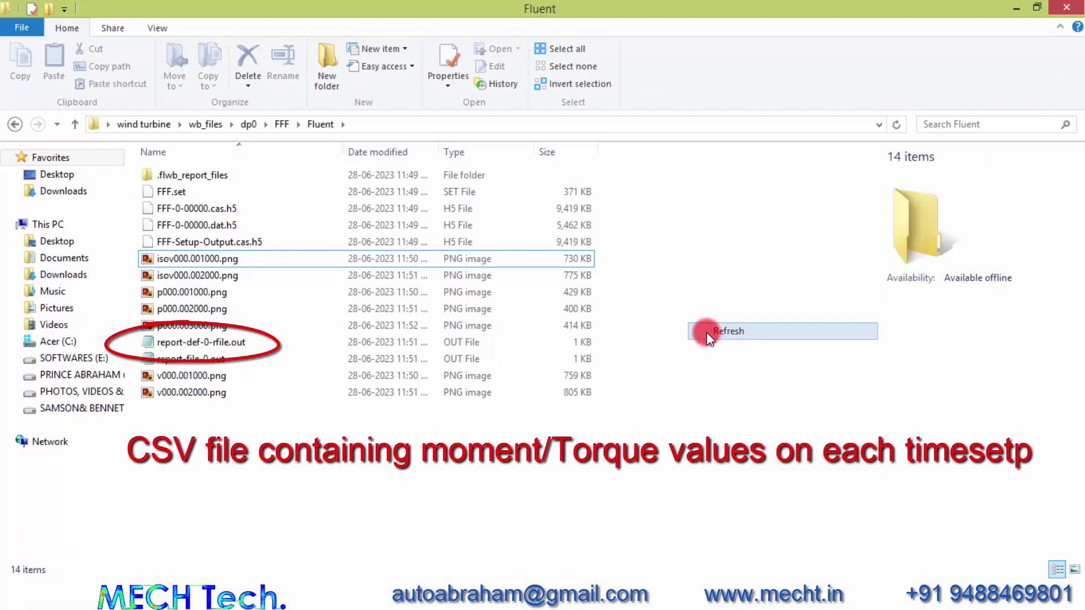